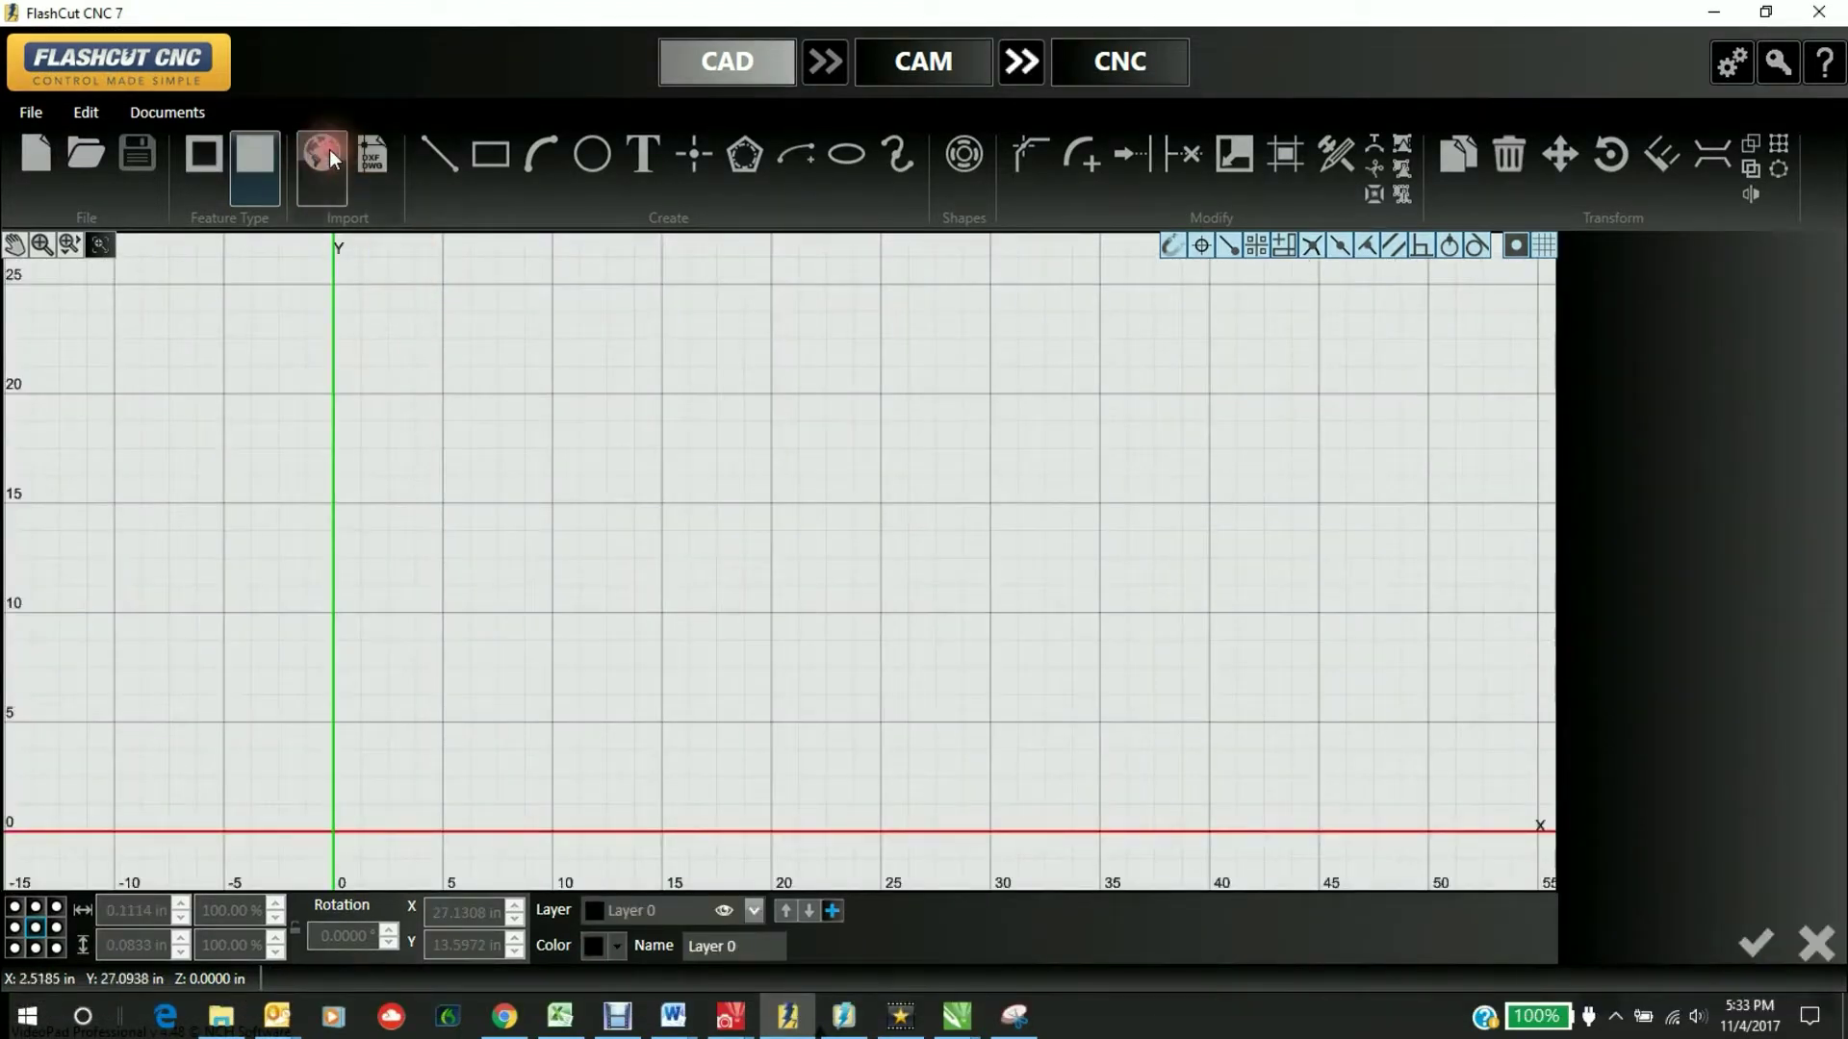
- Import the picture Color Blank US Map.png with the color image import so it is traced into vector states
{"action": "left_click", "coordinate": [329, 148]}
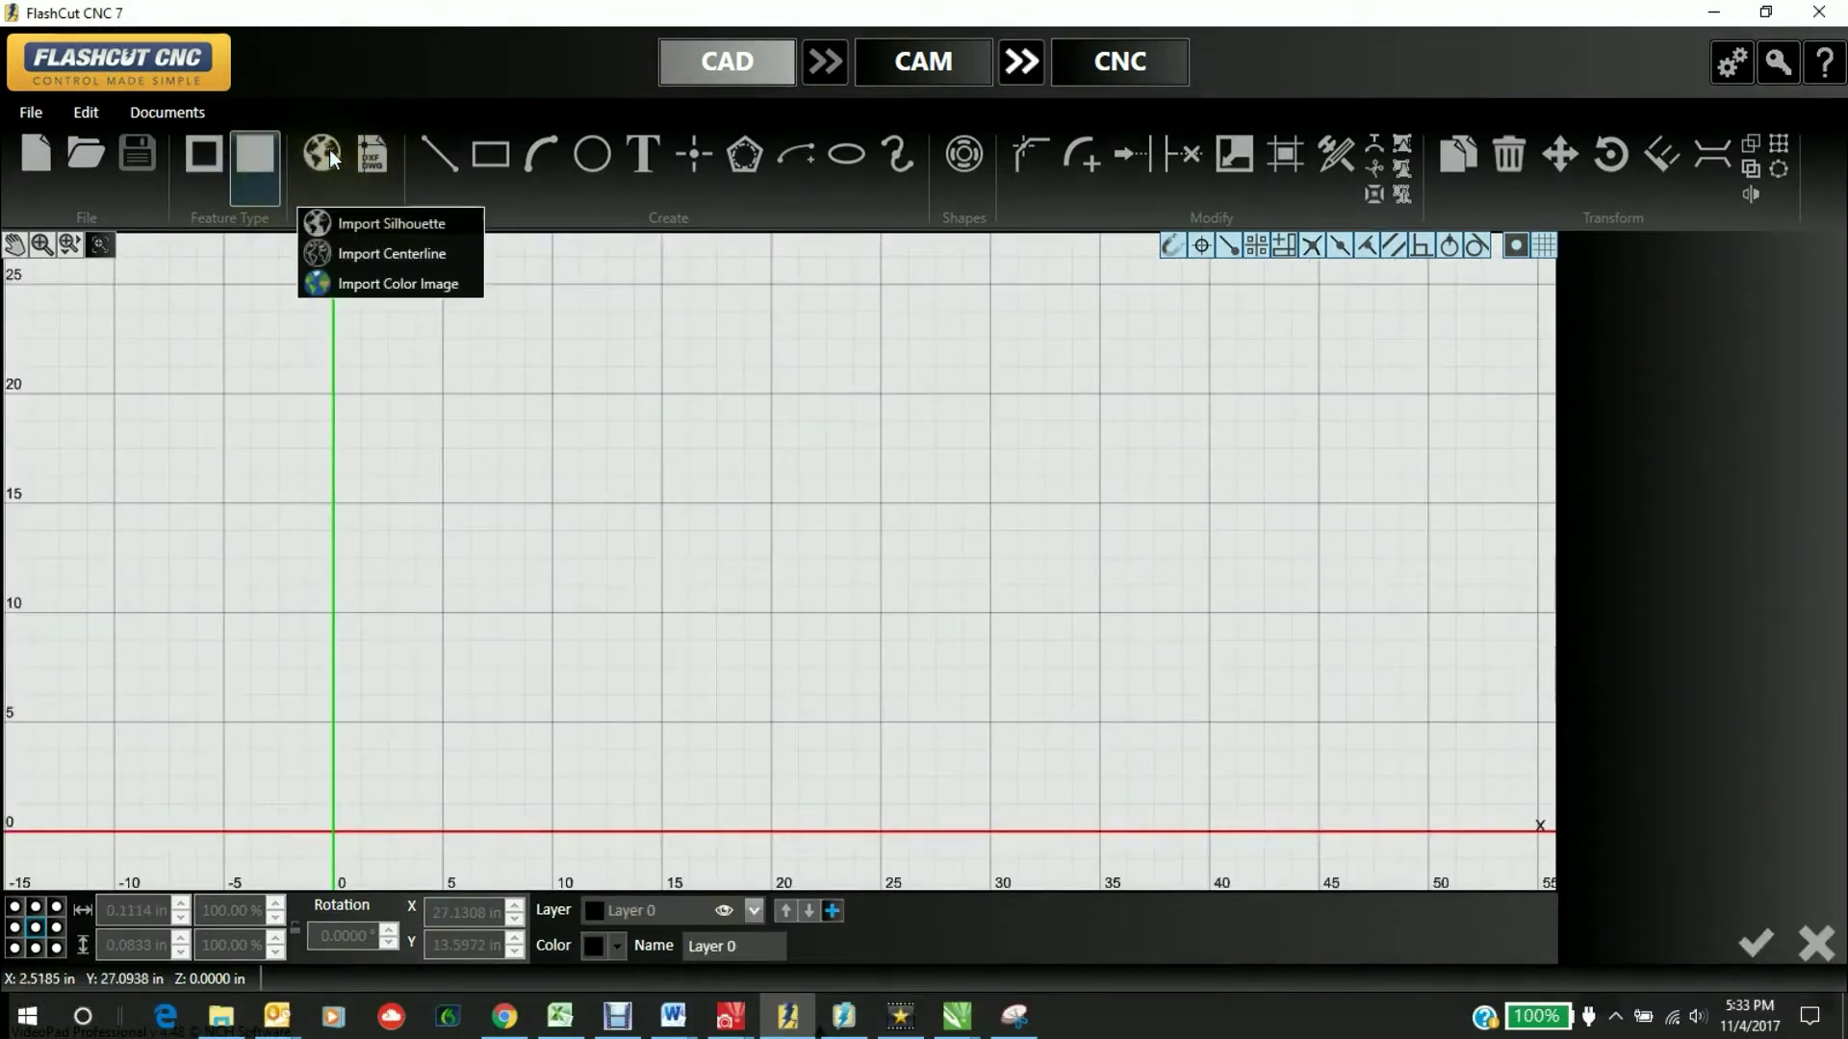
{"action": "left_click", "coordinate": [361, 279]}
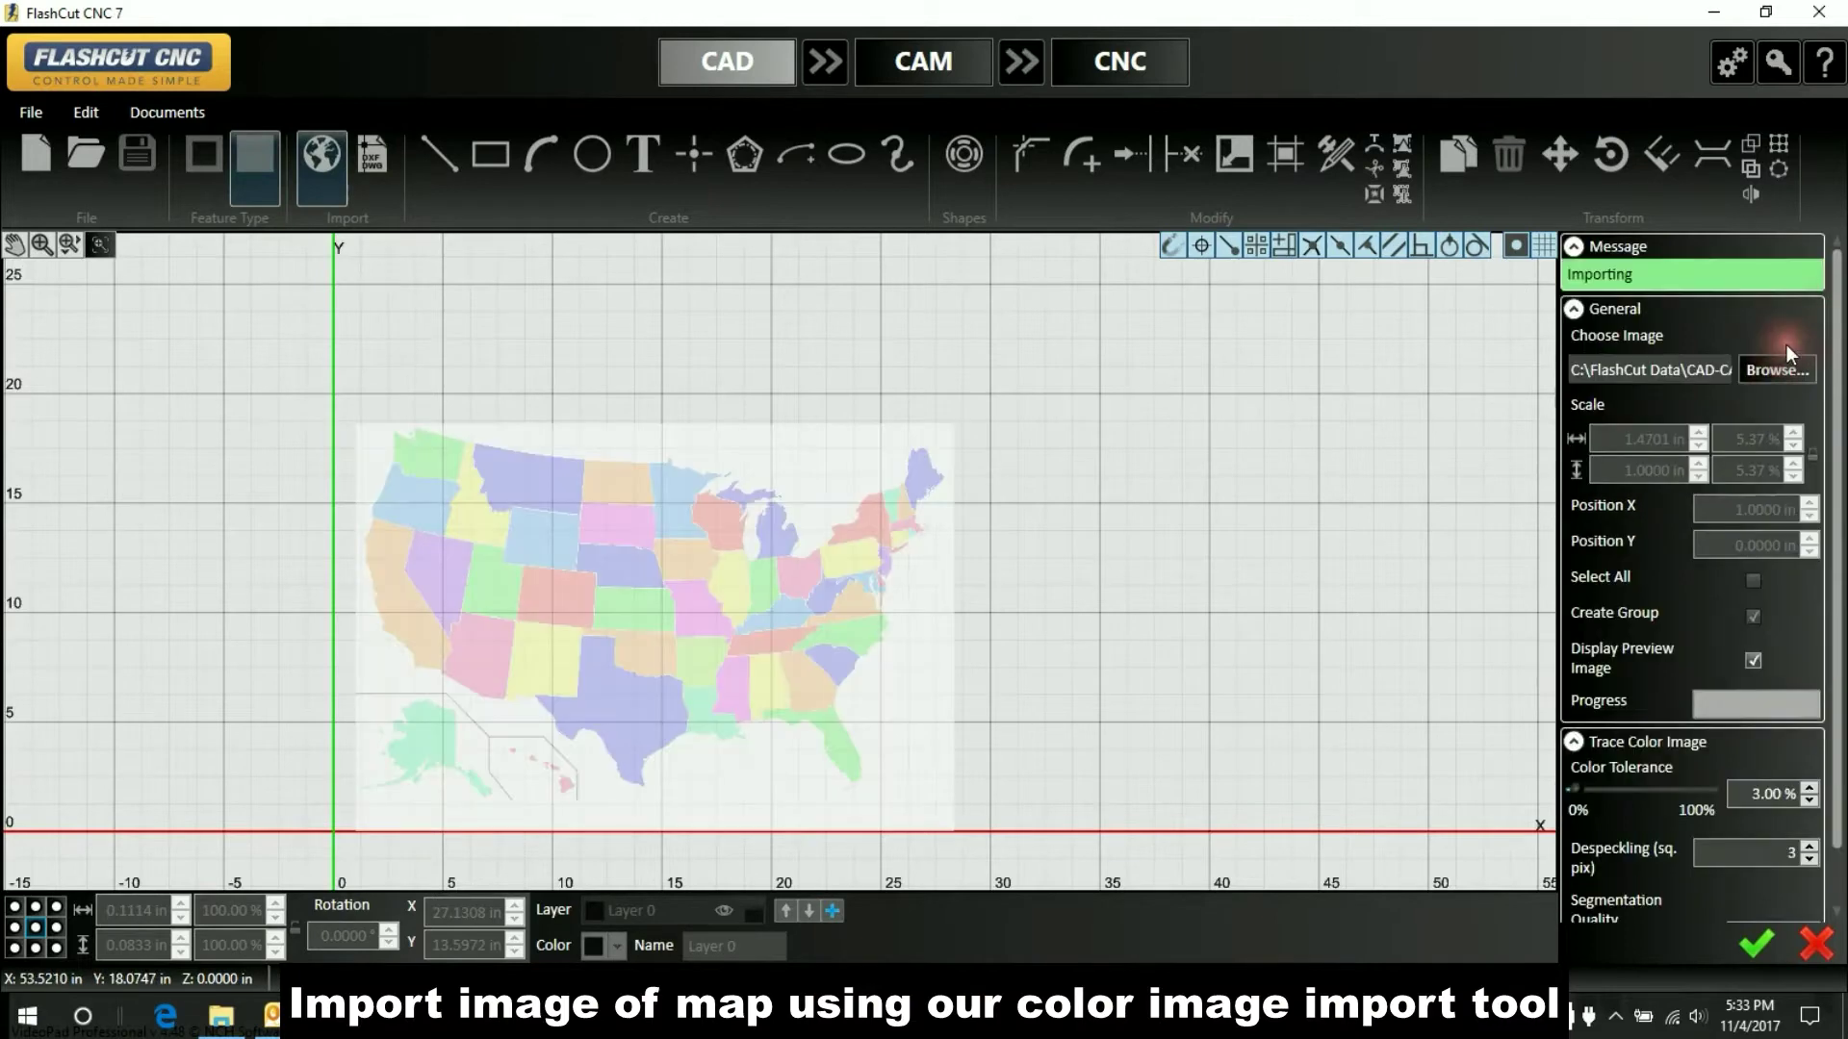
{"action": "left_click", "coordinate": [1776, 371]}
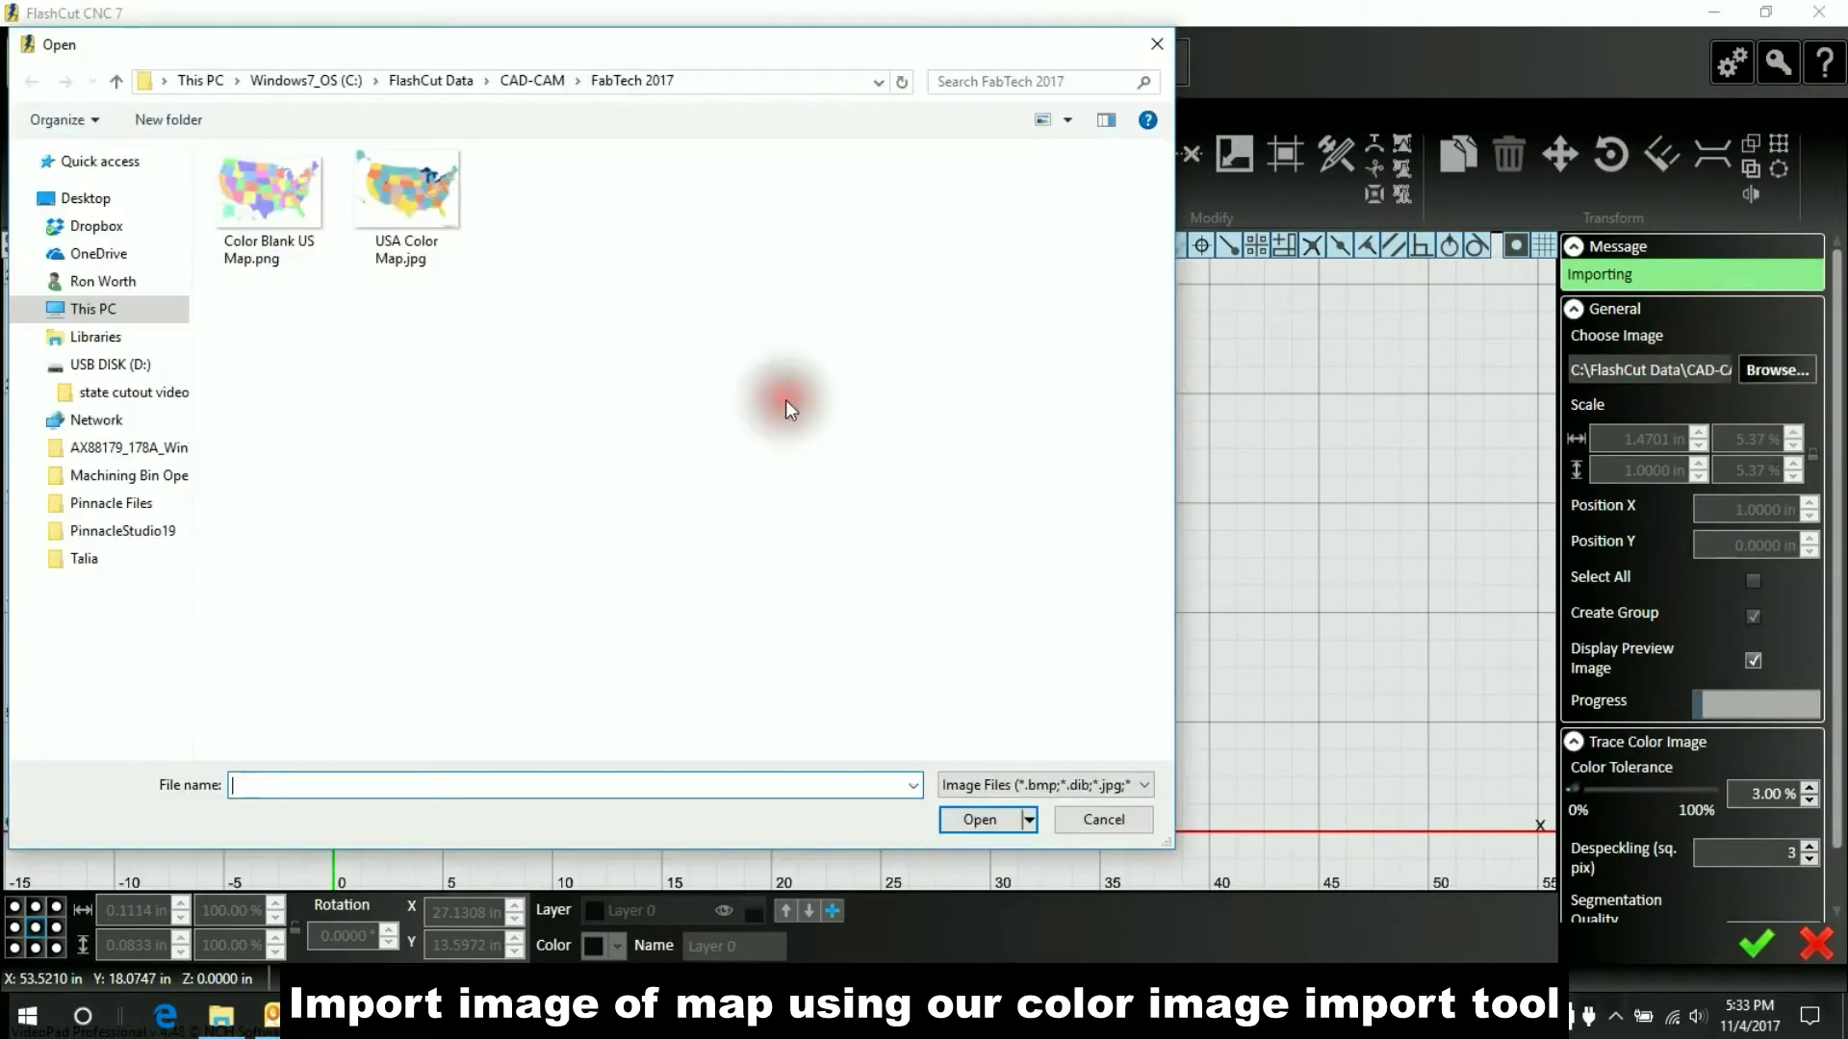
{"action": "left_click", "coordinate": [253, 177]}
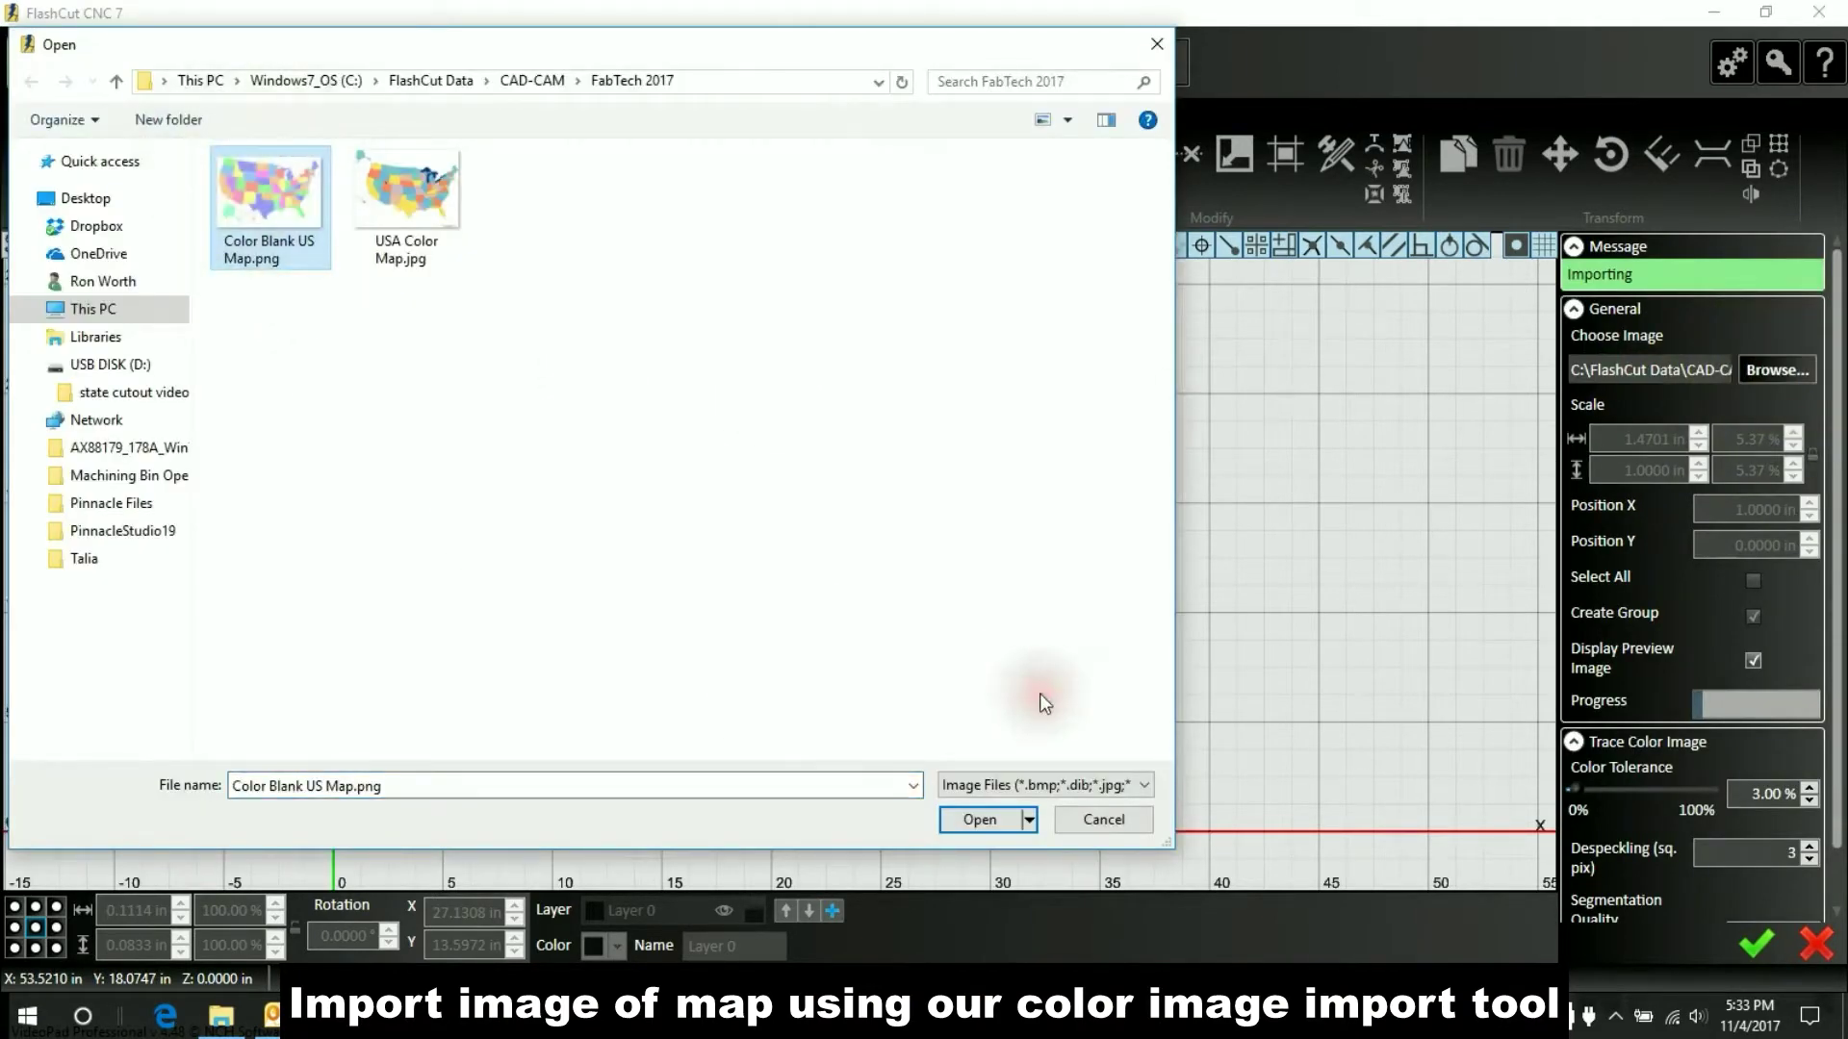
{"action": "left_click", "coordinate": [967, 826]}
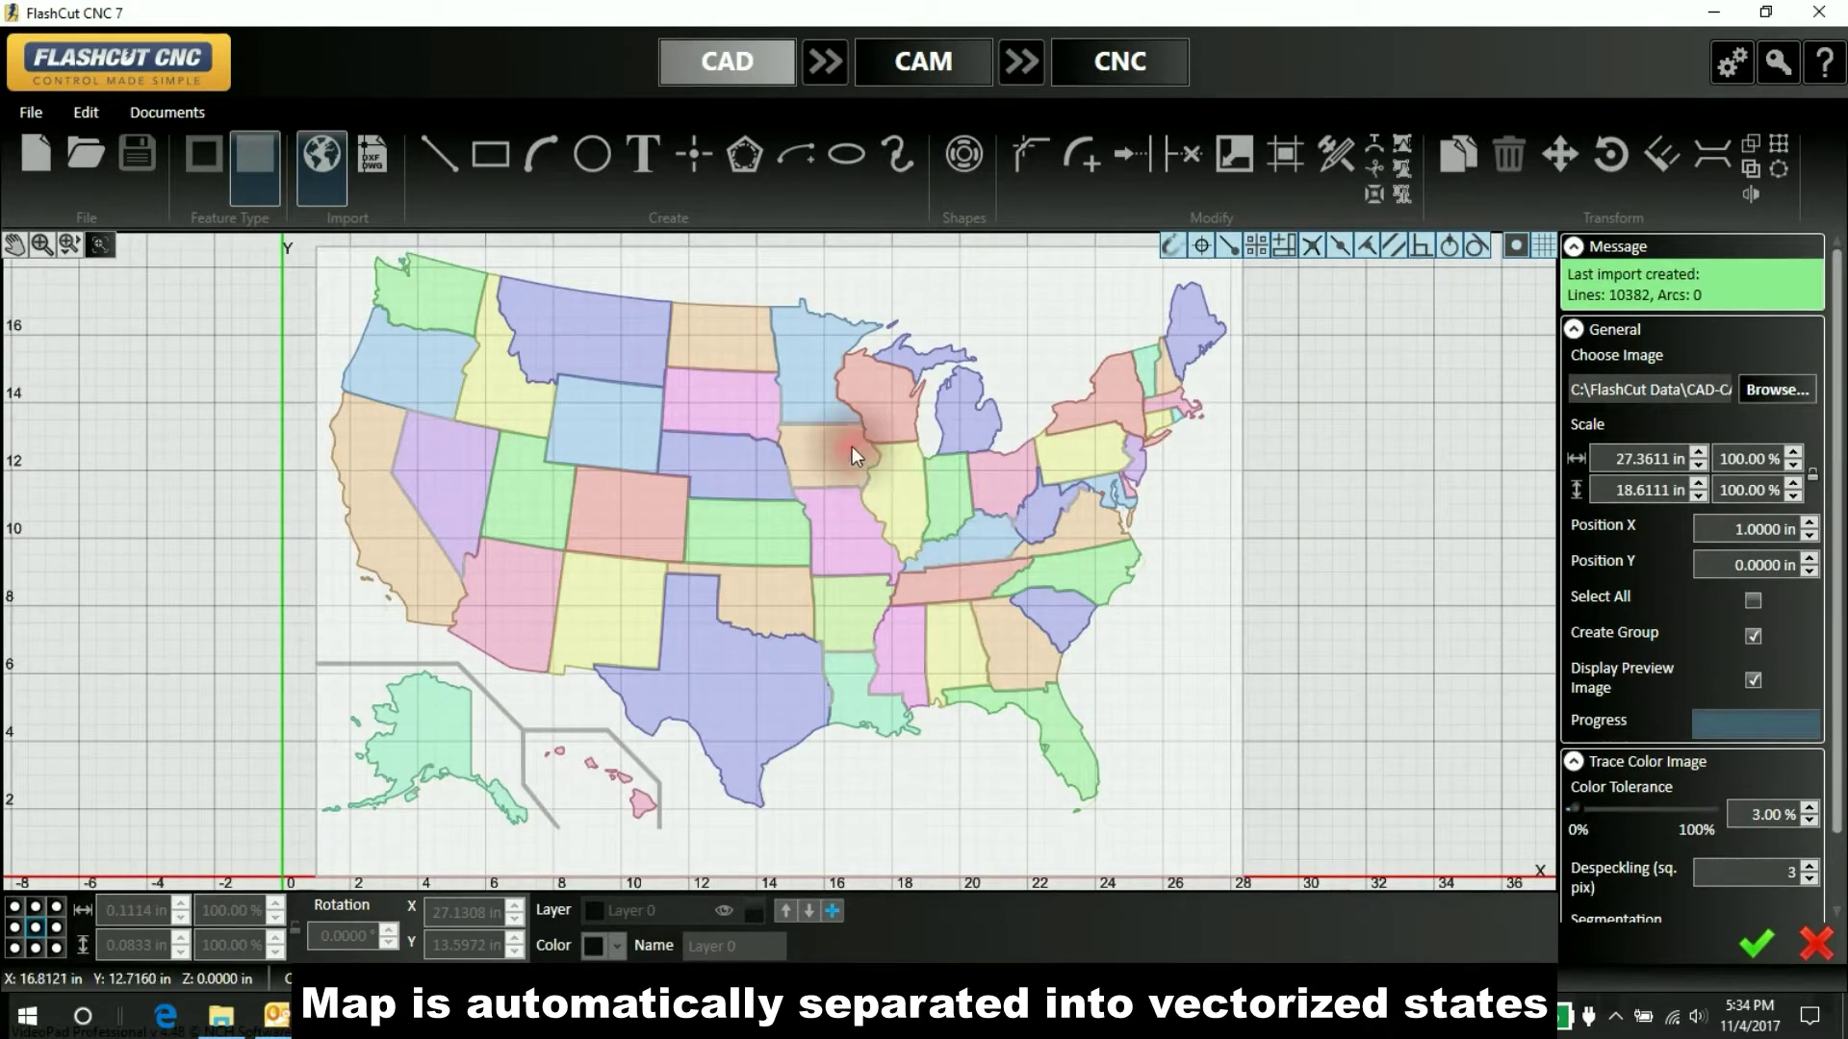
- Scale the traced map to a width of 55 in, check the state borders and accept the import
{"action": "double_click", "coordinate": [1637, 459]}
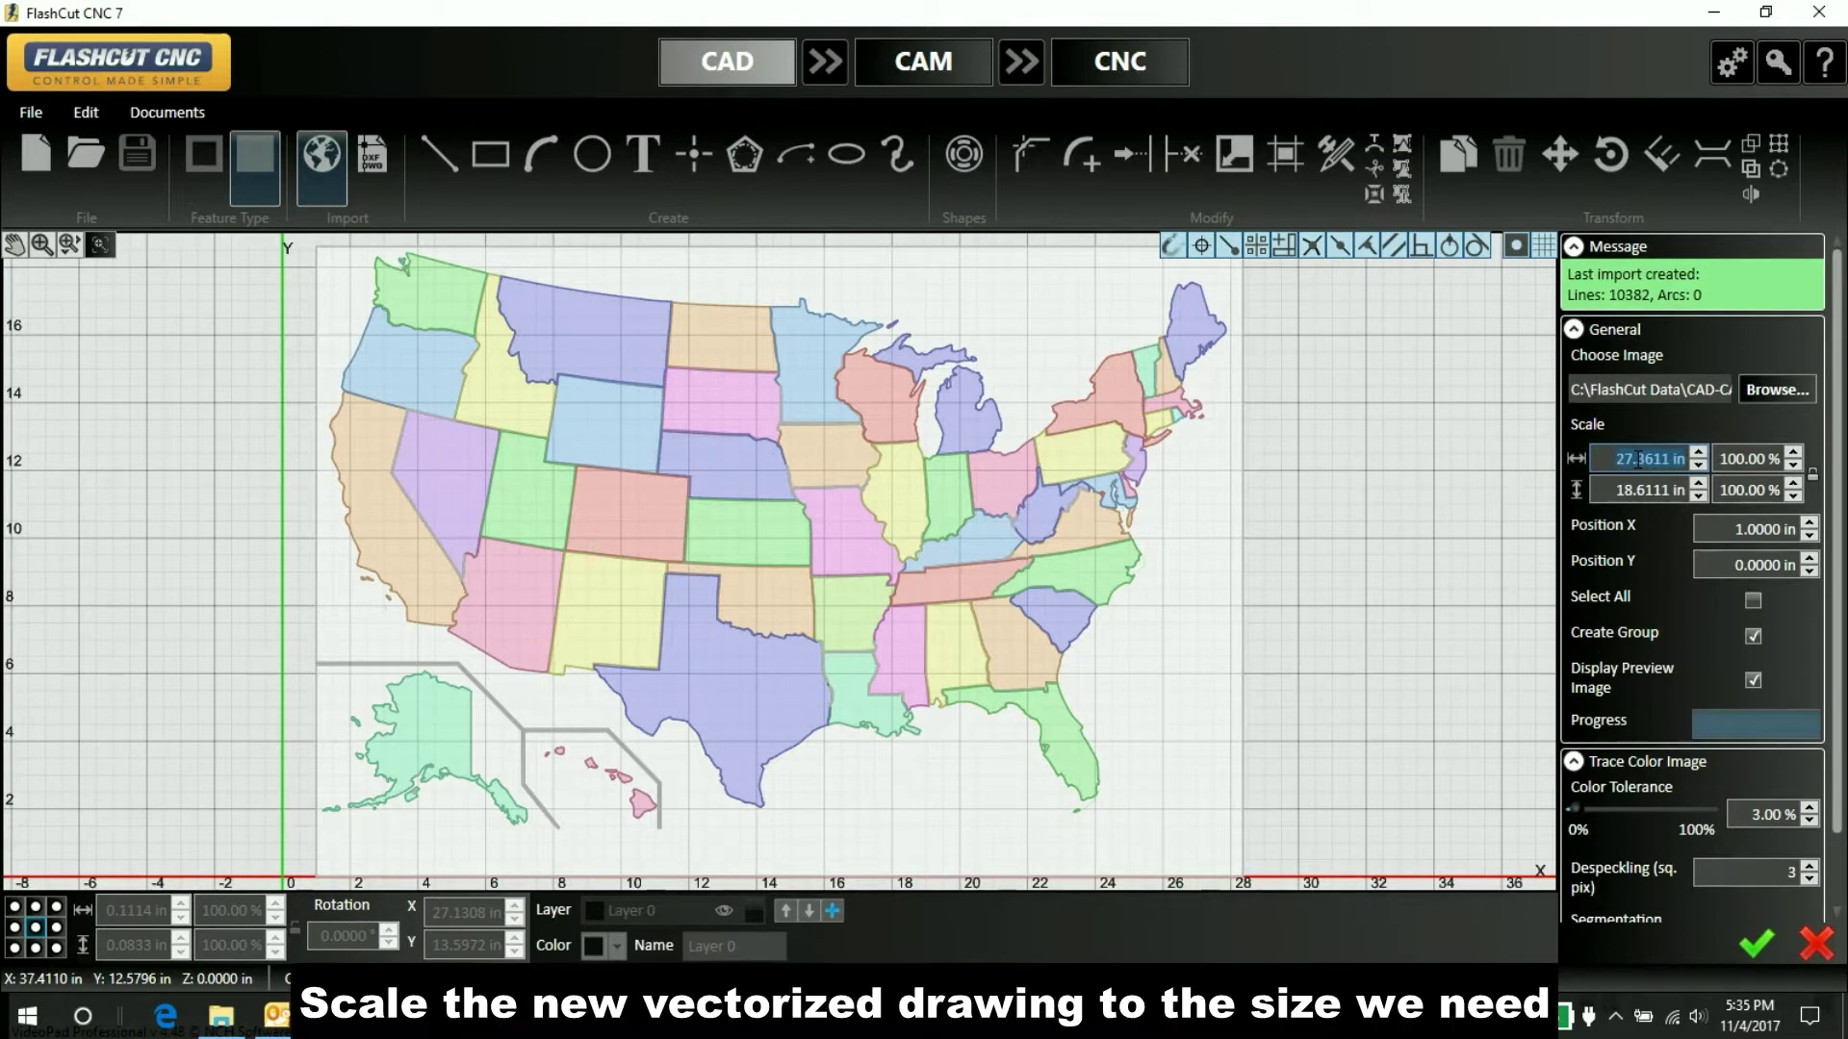
{"action": "type", "text": "55"}
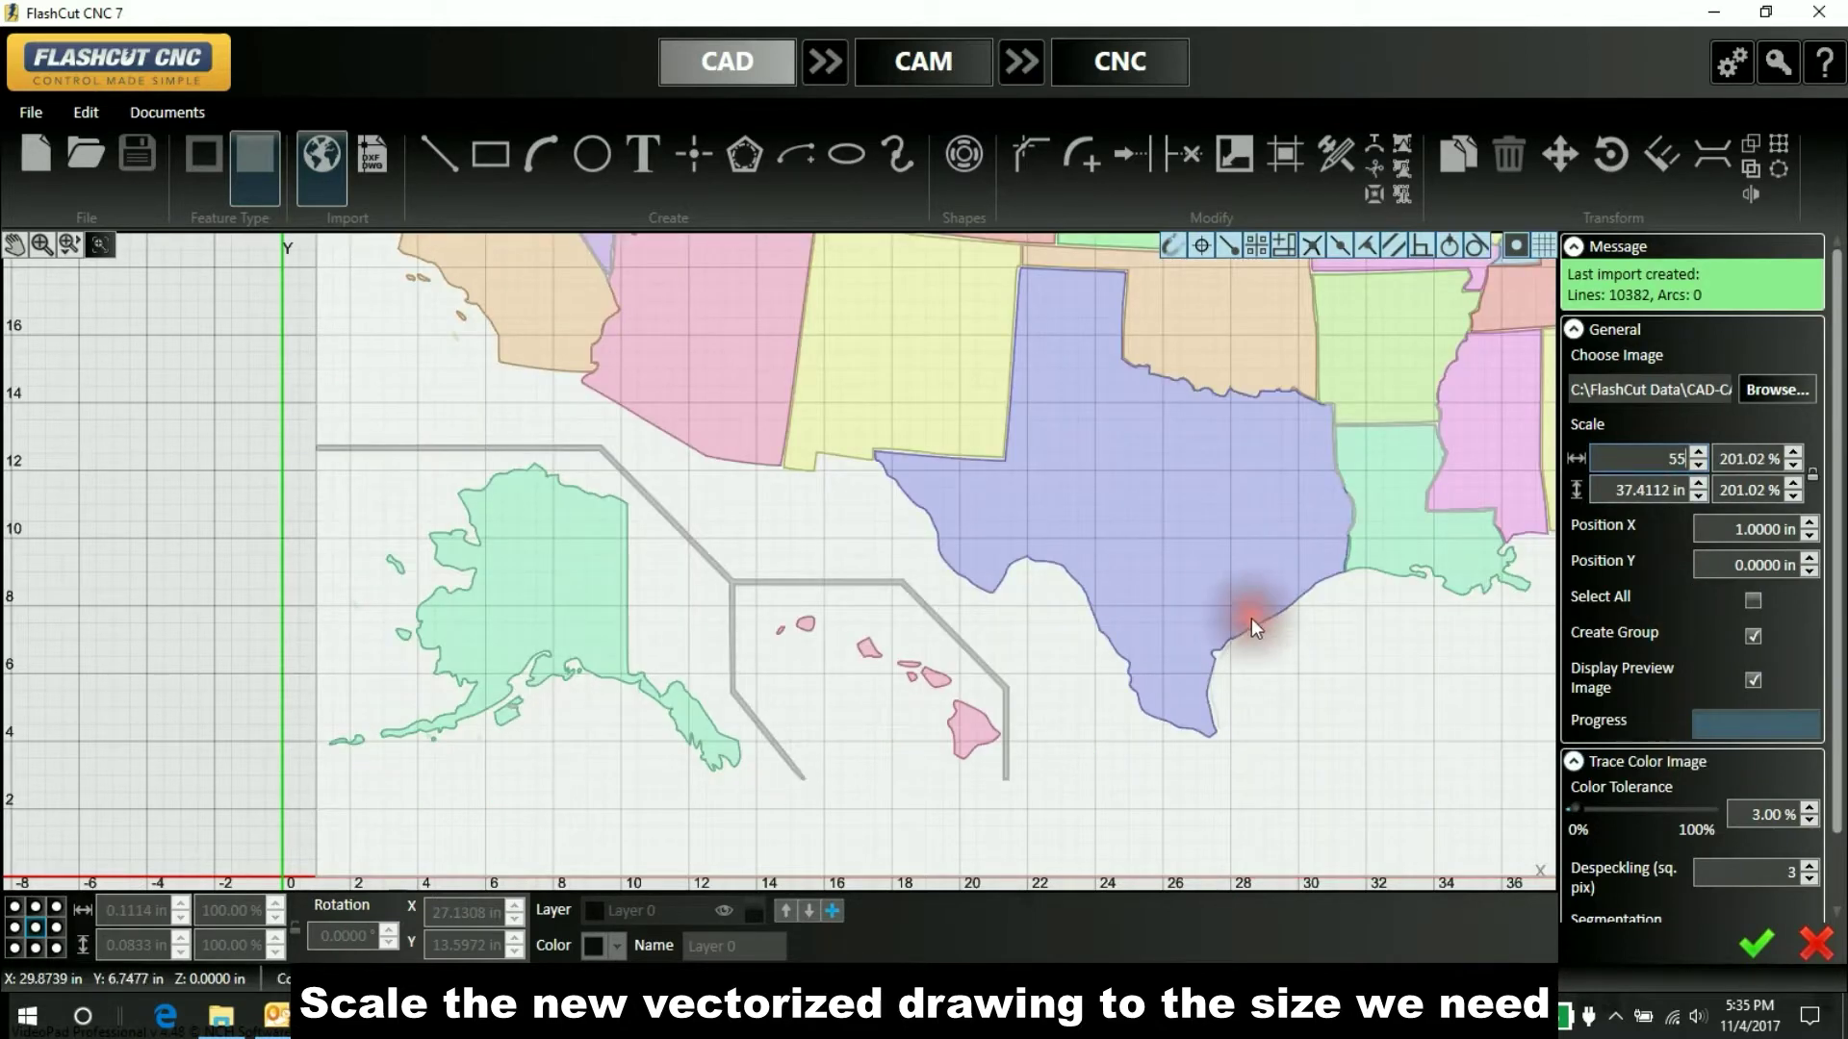
{"action": "scroll", "coordinate": [1321, 407], "scroll_direction": "up", "scroll_amount": 5}
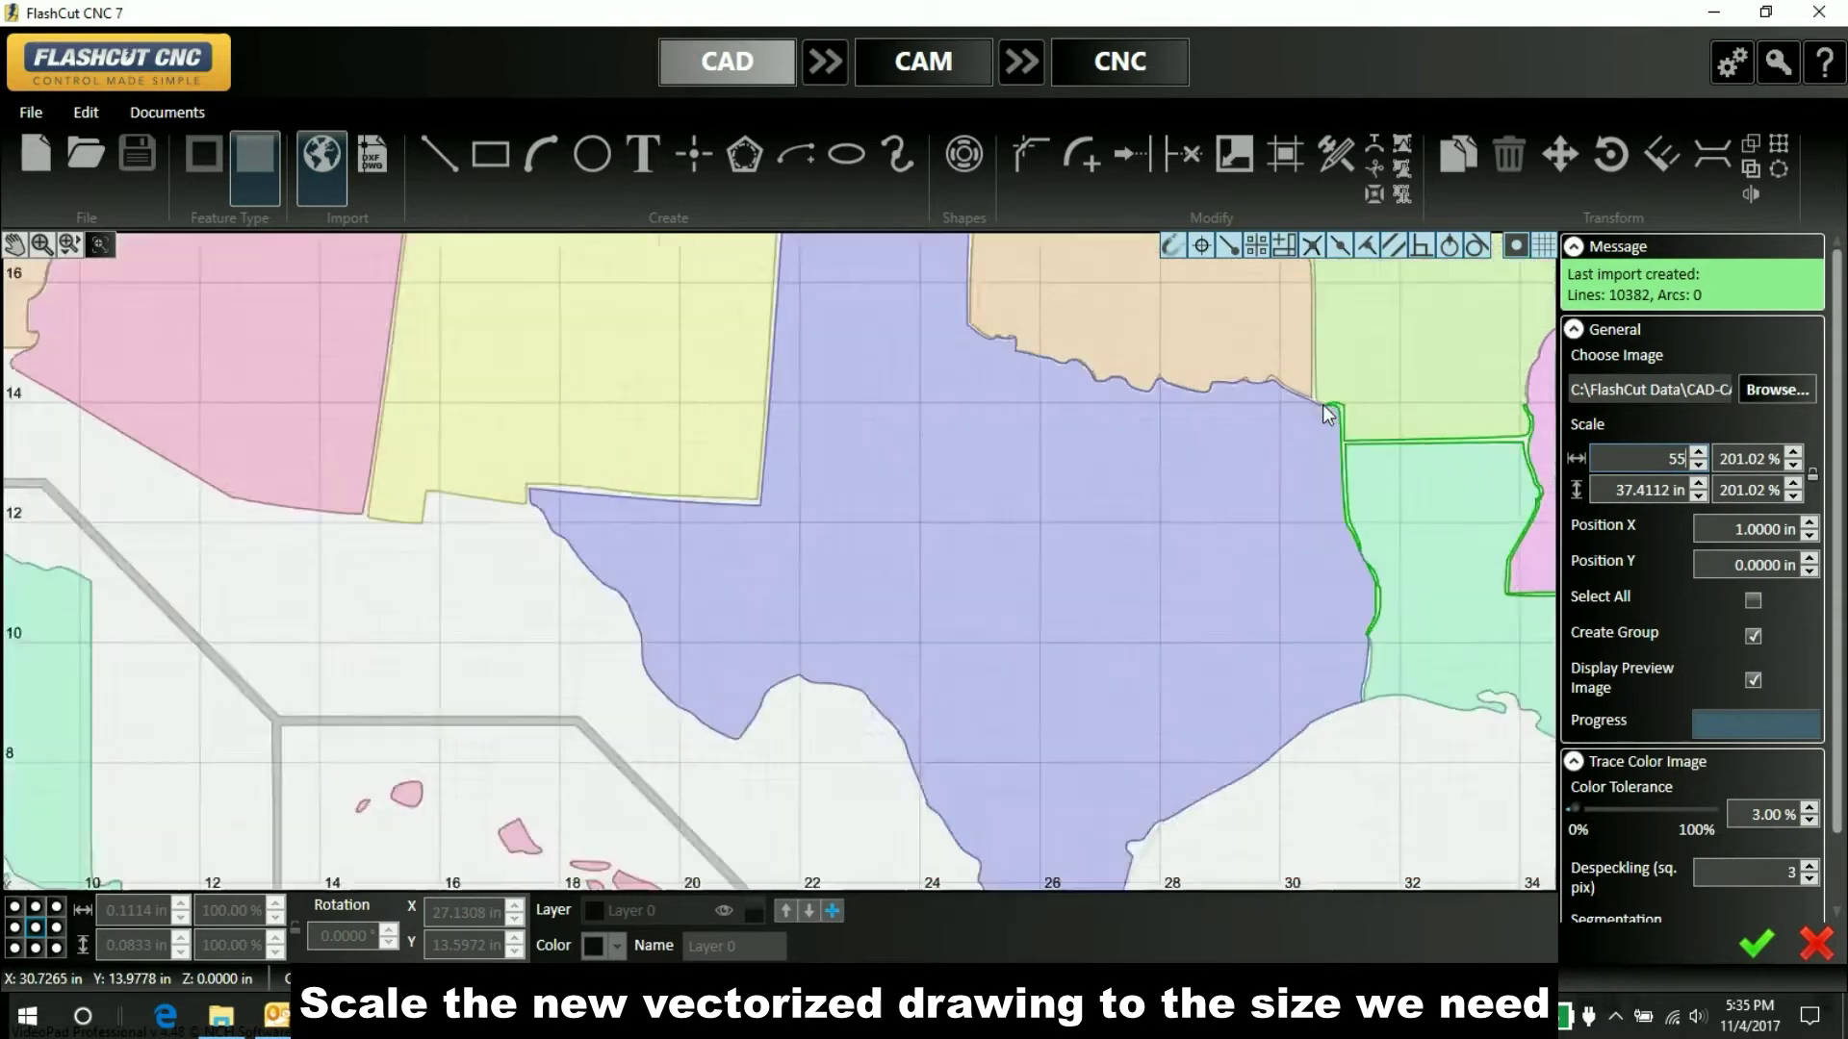
{"action": "scroll", "coordinate": [1322, 404], "scroll_direction": "down", "scroll_amount": 5}
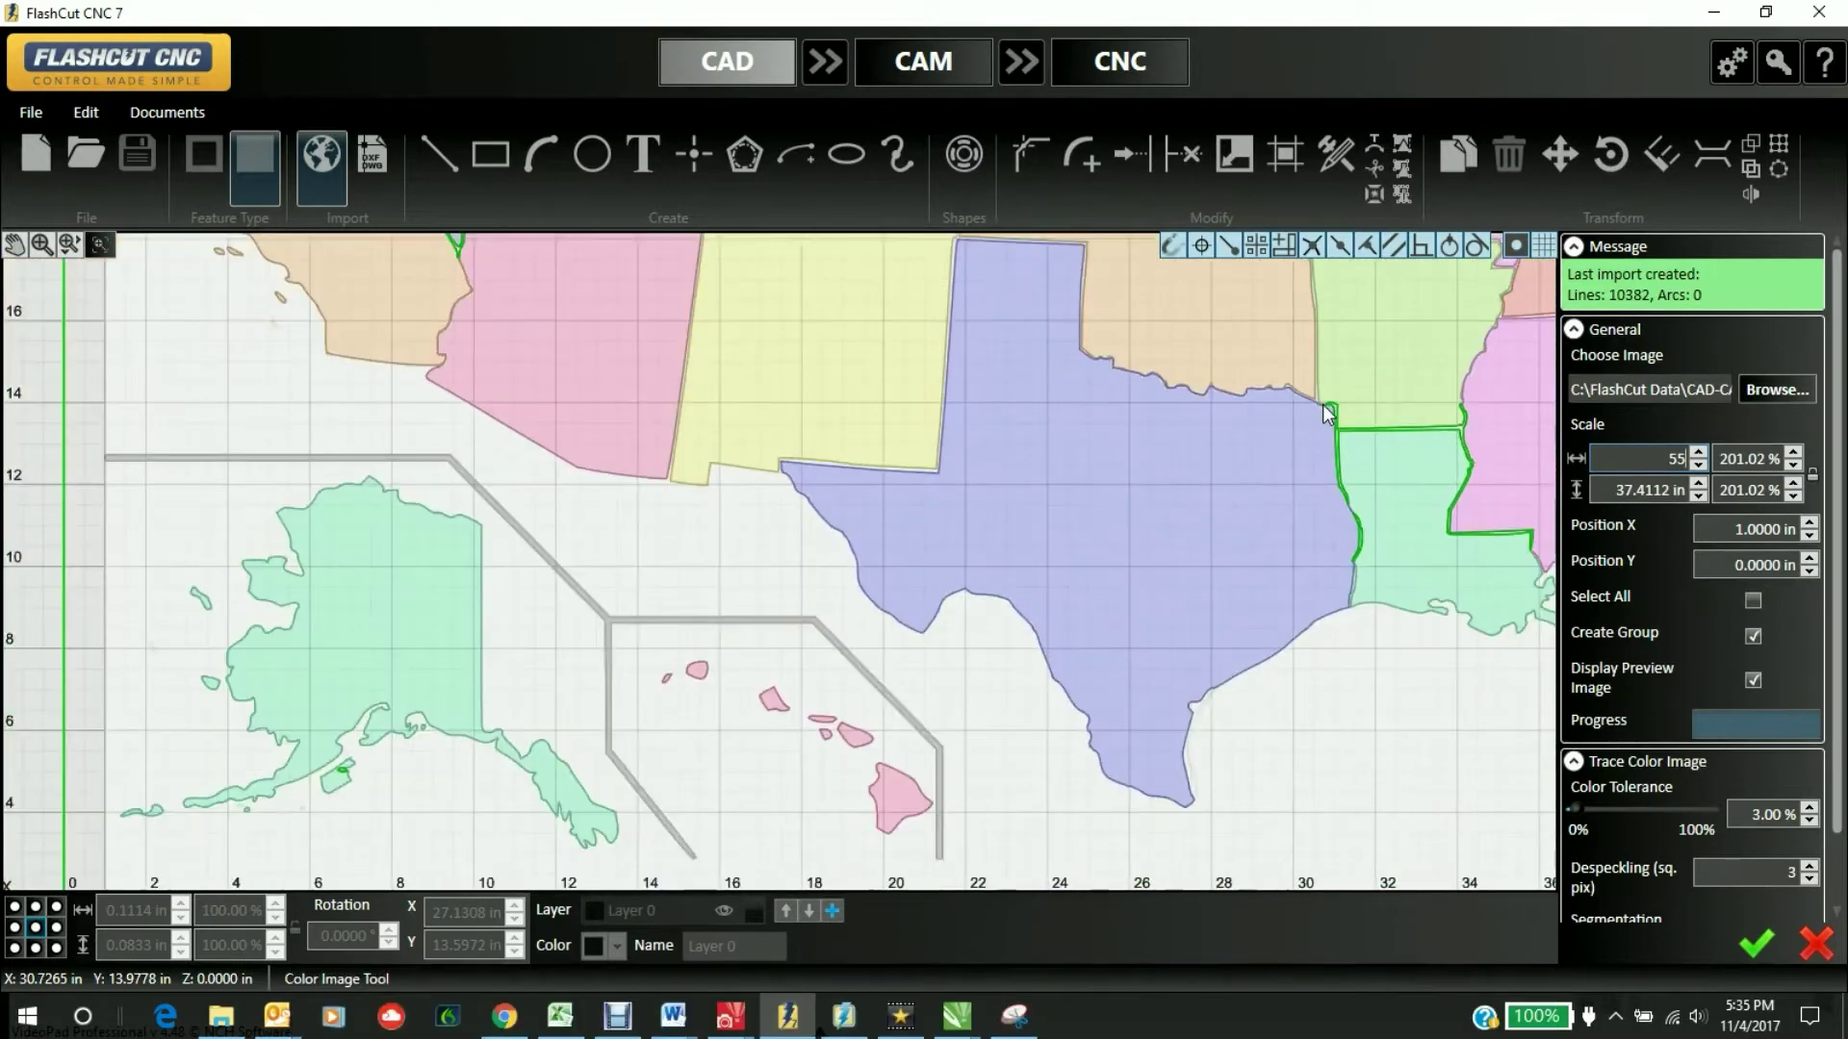
{"action": "left_click", "coordinate": [1466, 411]}
{"action": "scroll", "coordinate": [1464, 423], "scroll_direction": "up", "scroll_amount": 5}
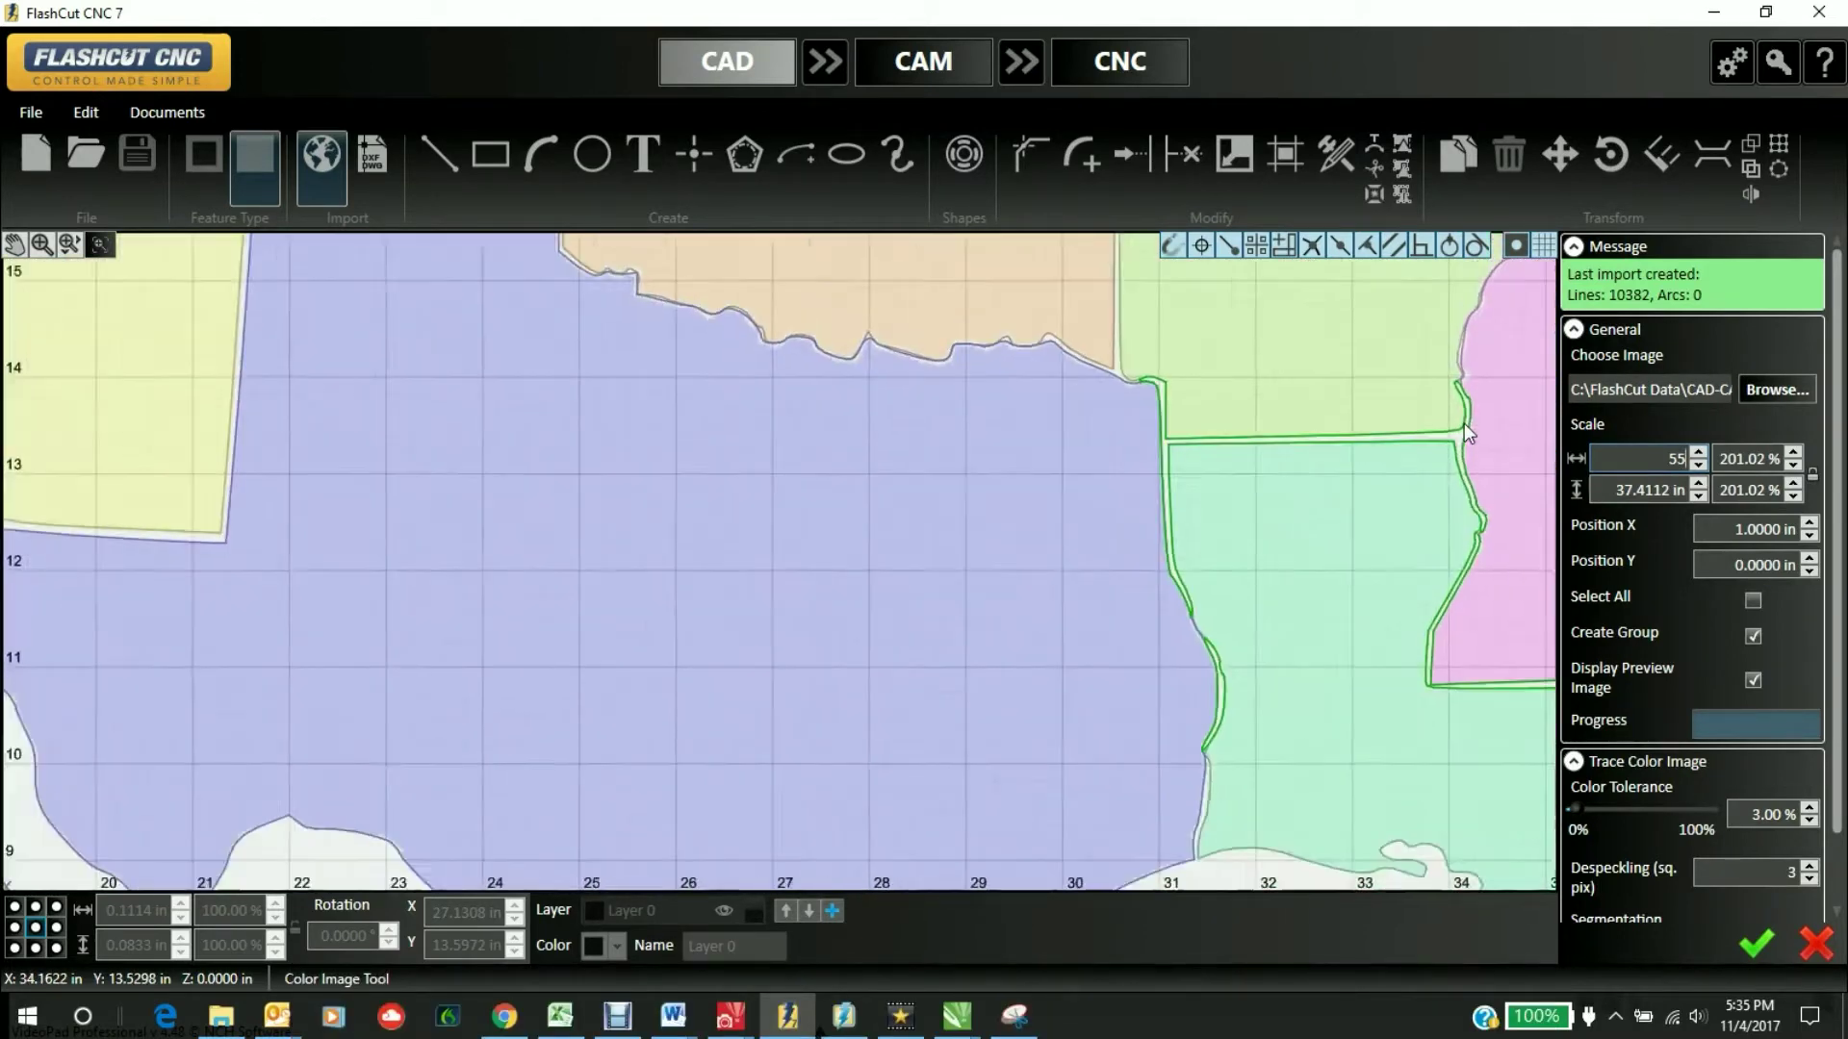
{"action": "scroll", "coordinate": [1464, 424], "scroll_direction": "down", "scroll_amount": 5}
{"action": "scroll", "coordinate": [1841, 819], "scroll_direction": "down", "scroll_amount": 2}
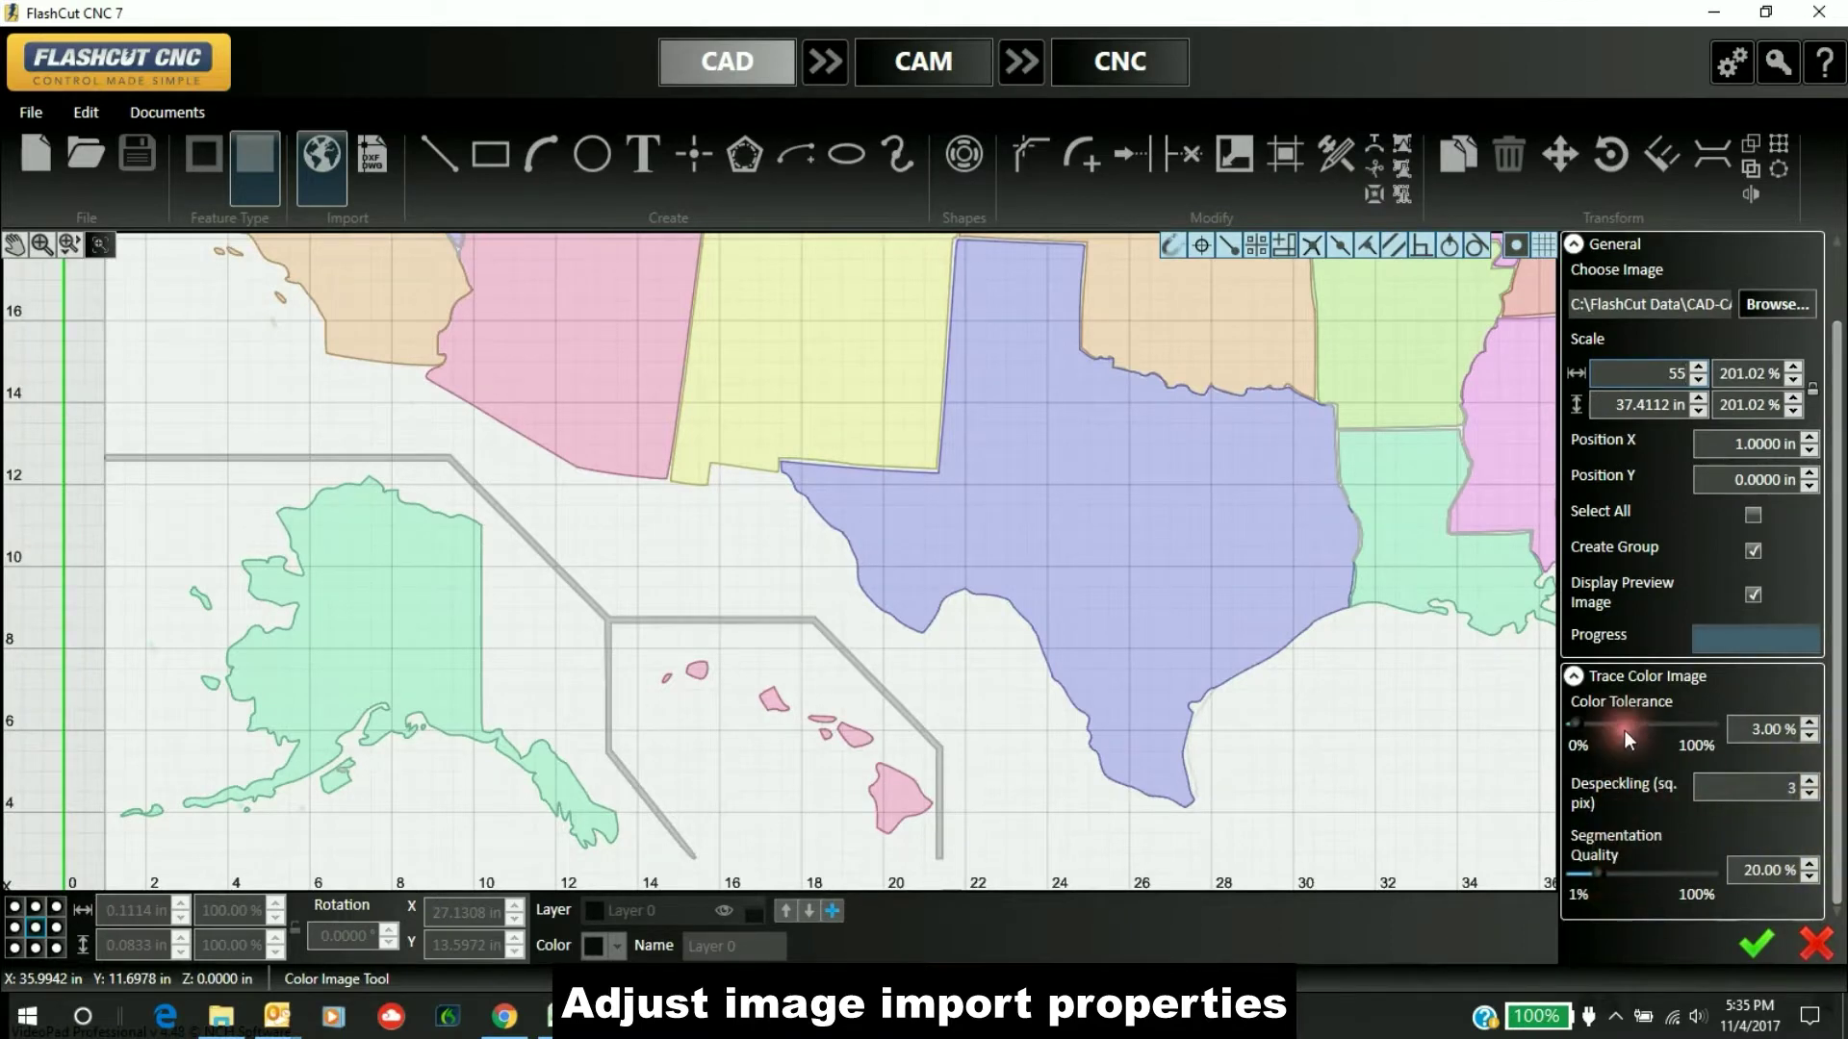
{"action": "scroll", "coordinate": [1374, 623], "scroll_direction": "up", "scroll_amount": 5}
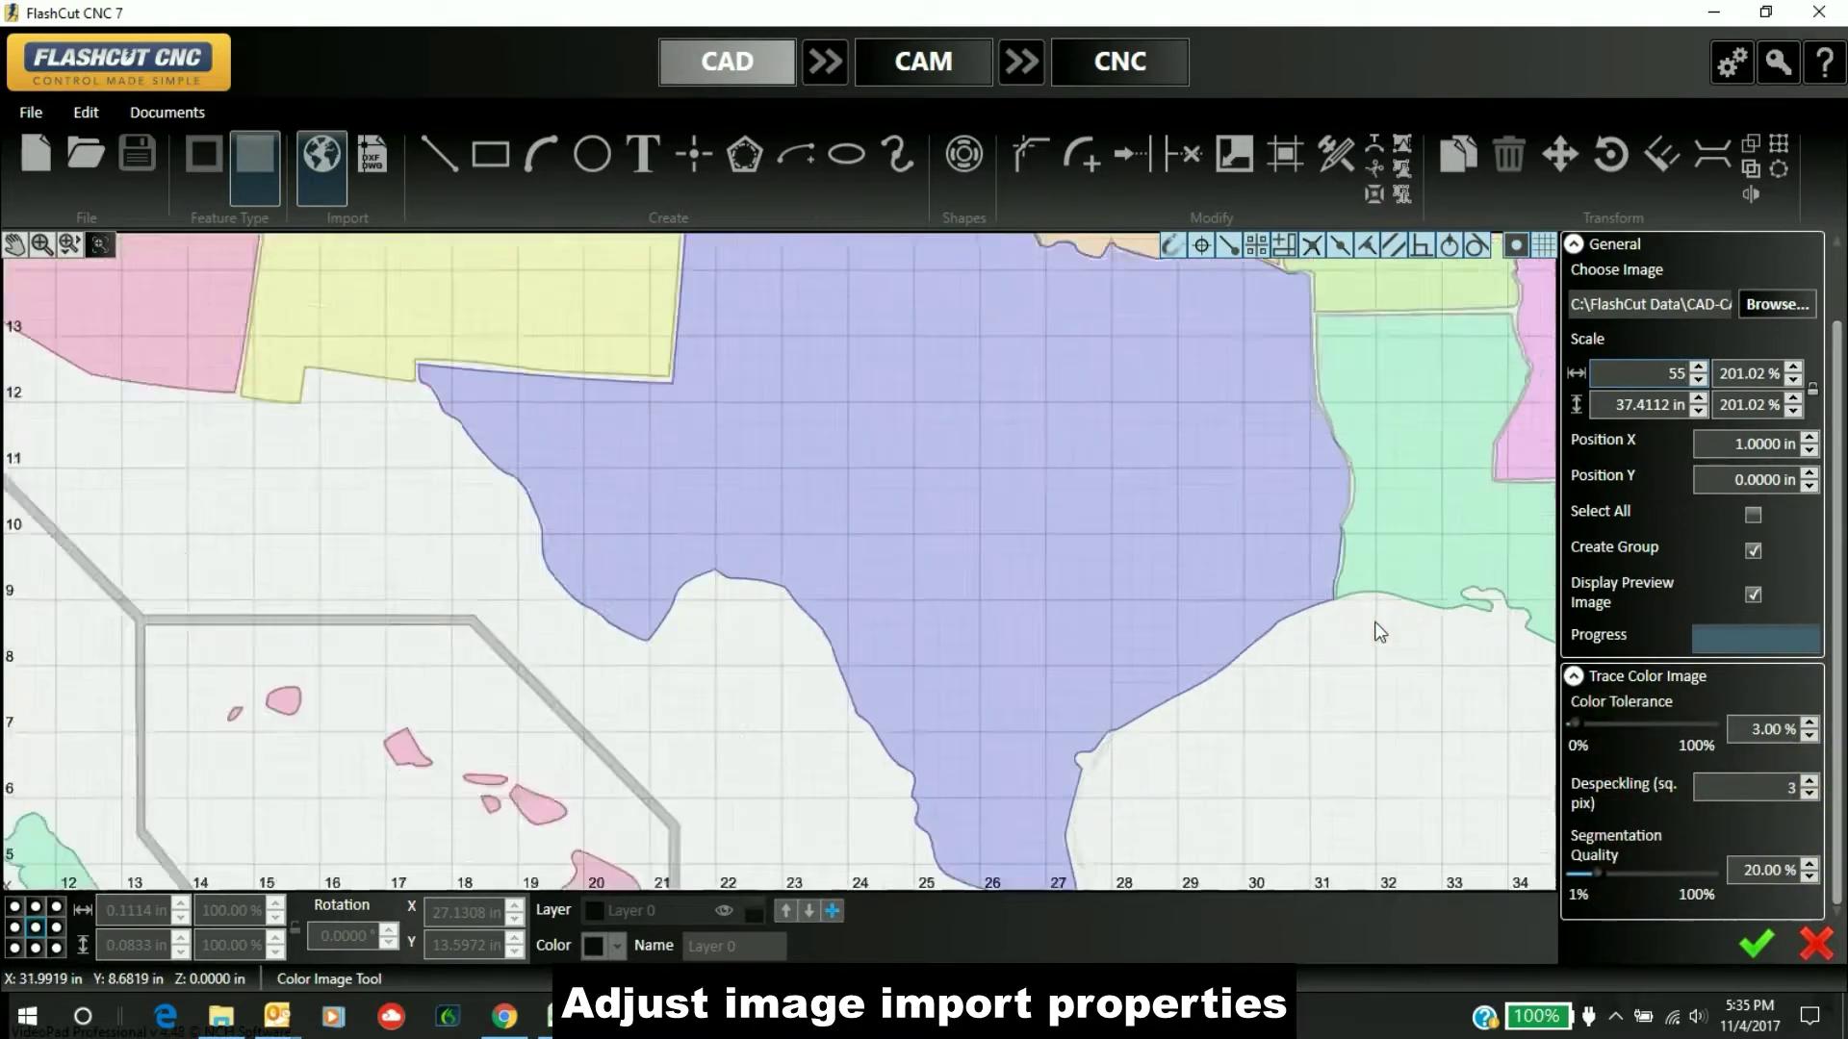
{"action": "scroll", "coordinate": [1374, 622], "scroll_direction": "down", "scroll_amount": 5}
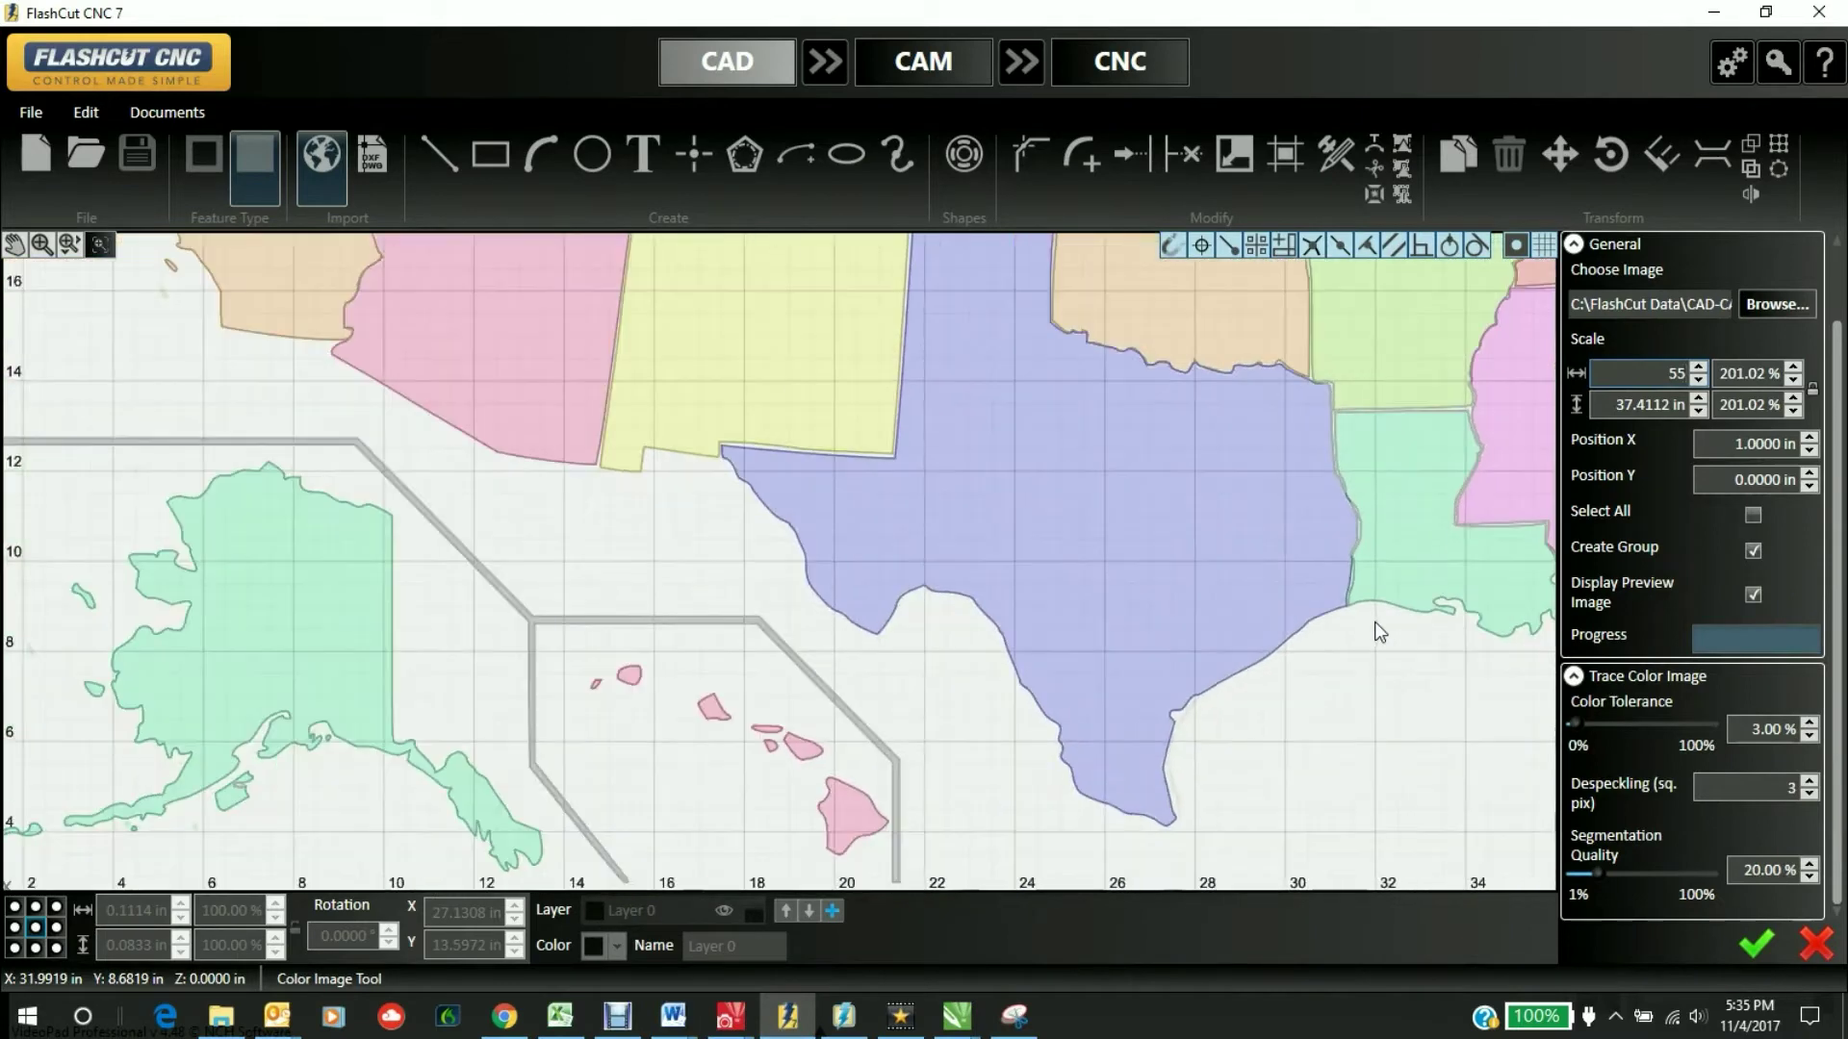
{"action": "left_click", "coordinate": [1753, 941]}
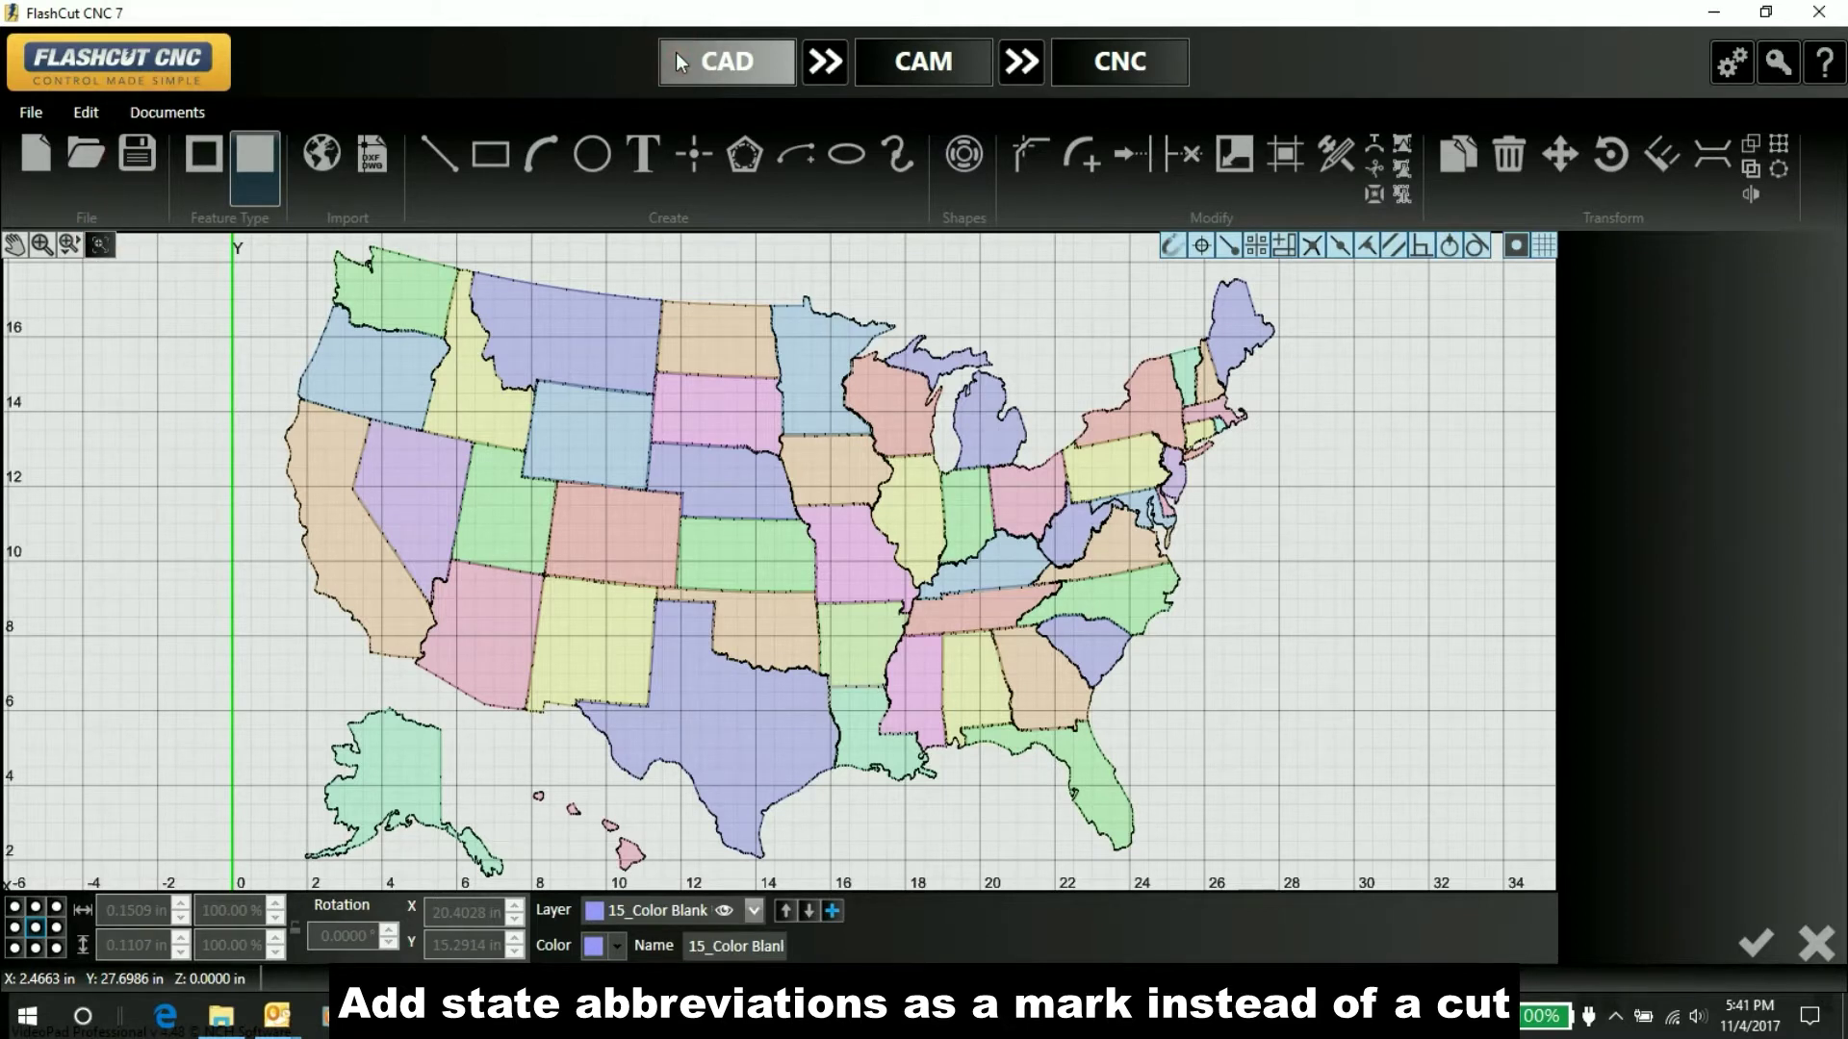
- Place a text object inside Texas at X 12.5, Y 5.5 in, treated as a mark element instead of a cut
{"action": "left_click", "coordinate": [640, 171]}
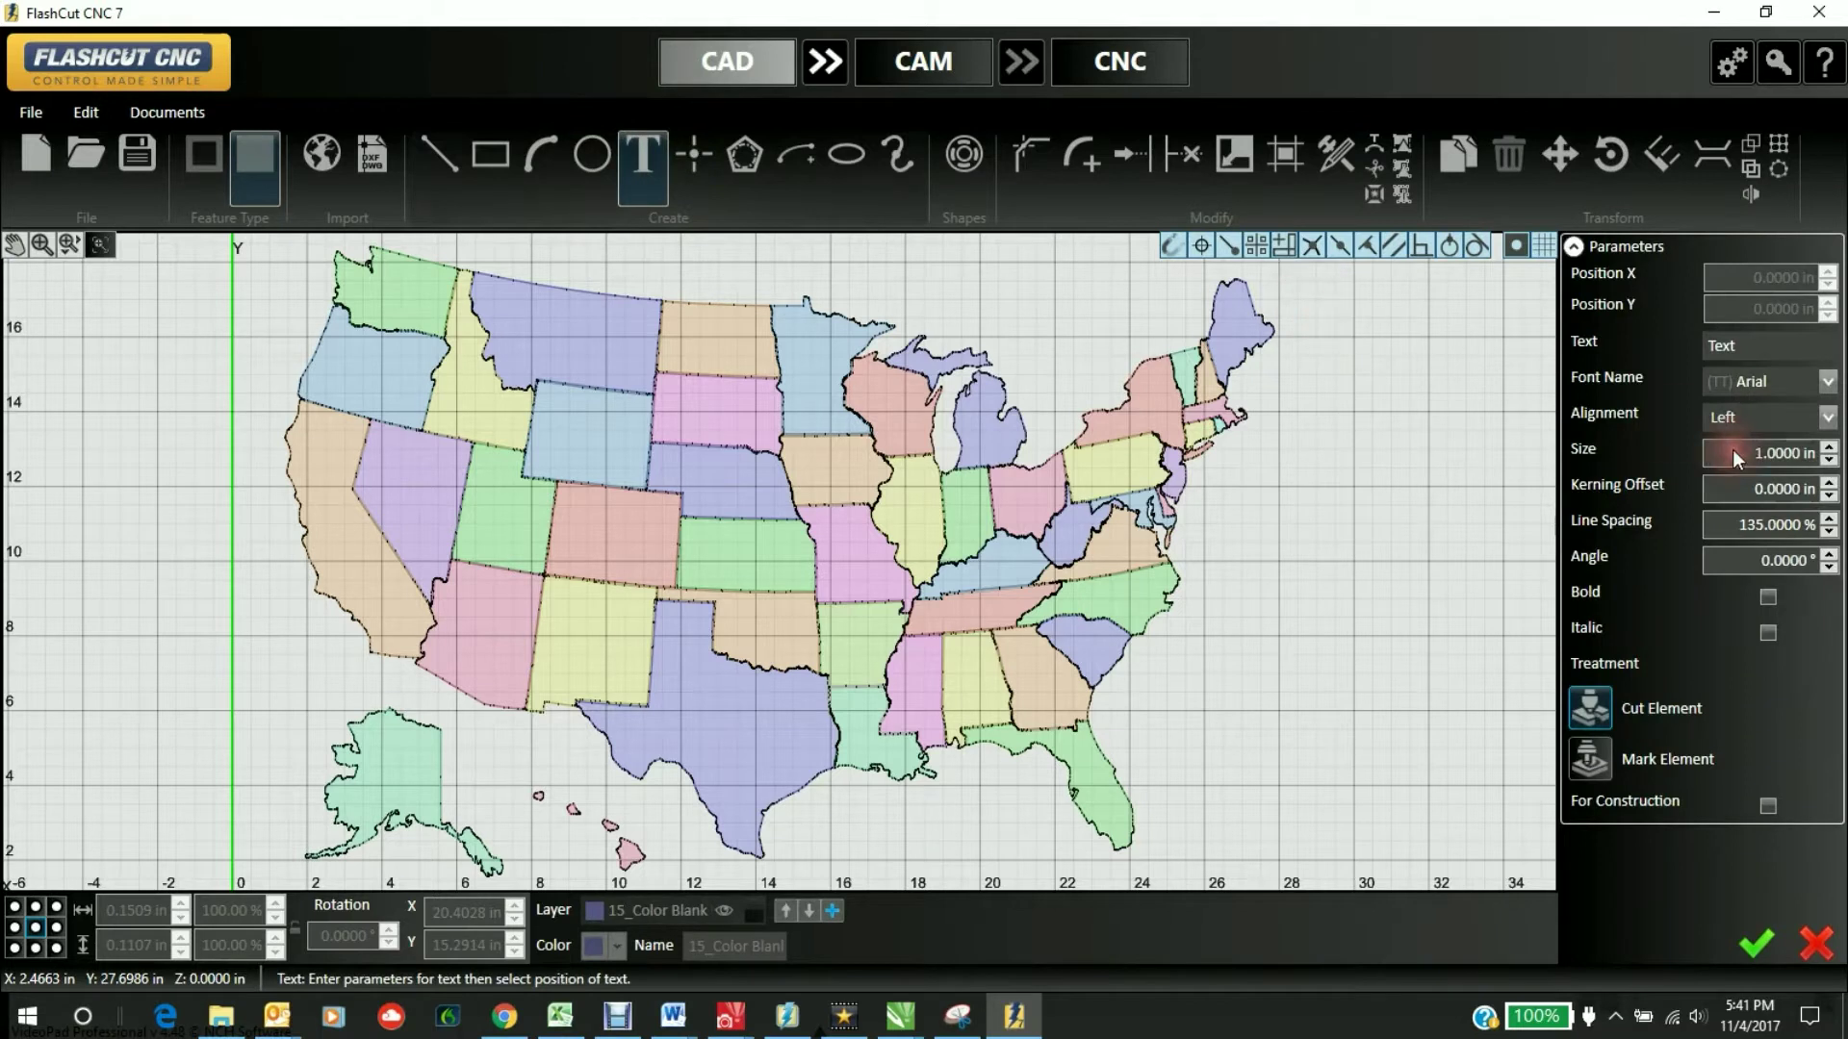
{"action": "left_click", "coordinate": [1799, 576]}
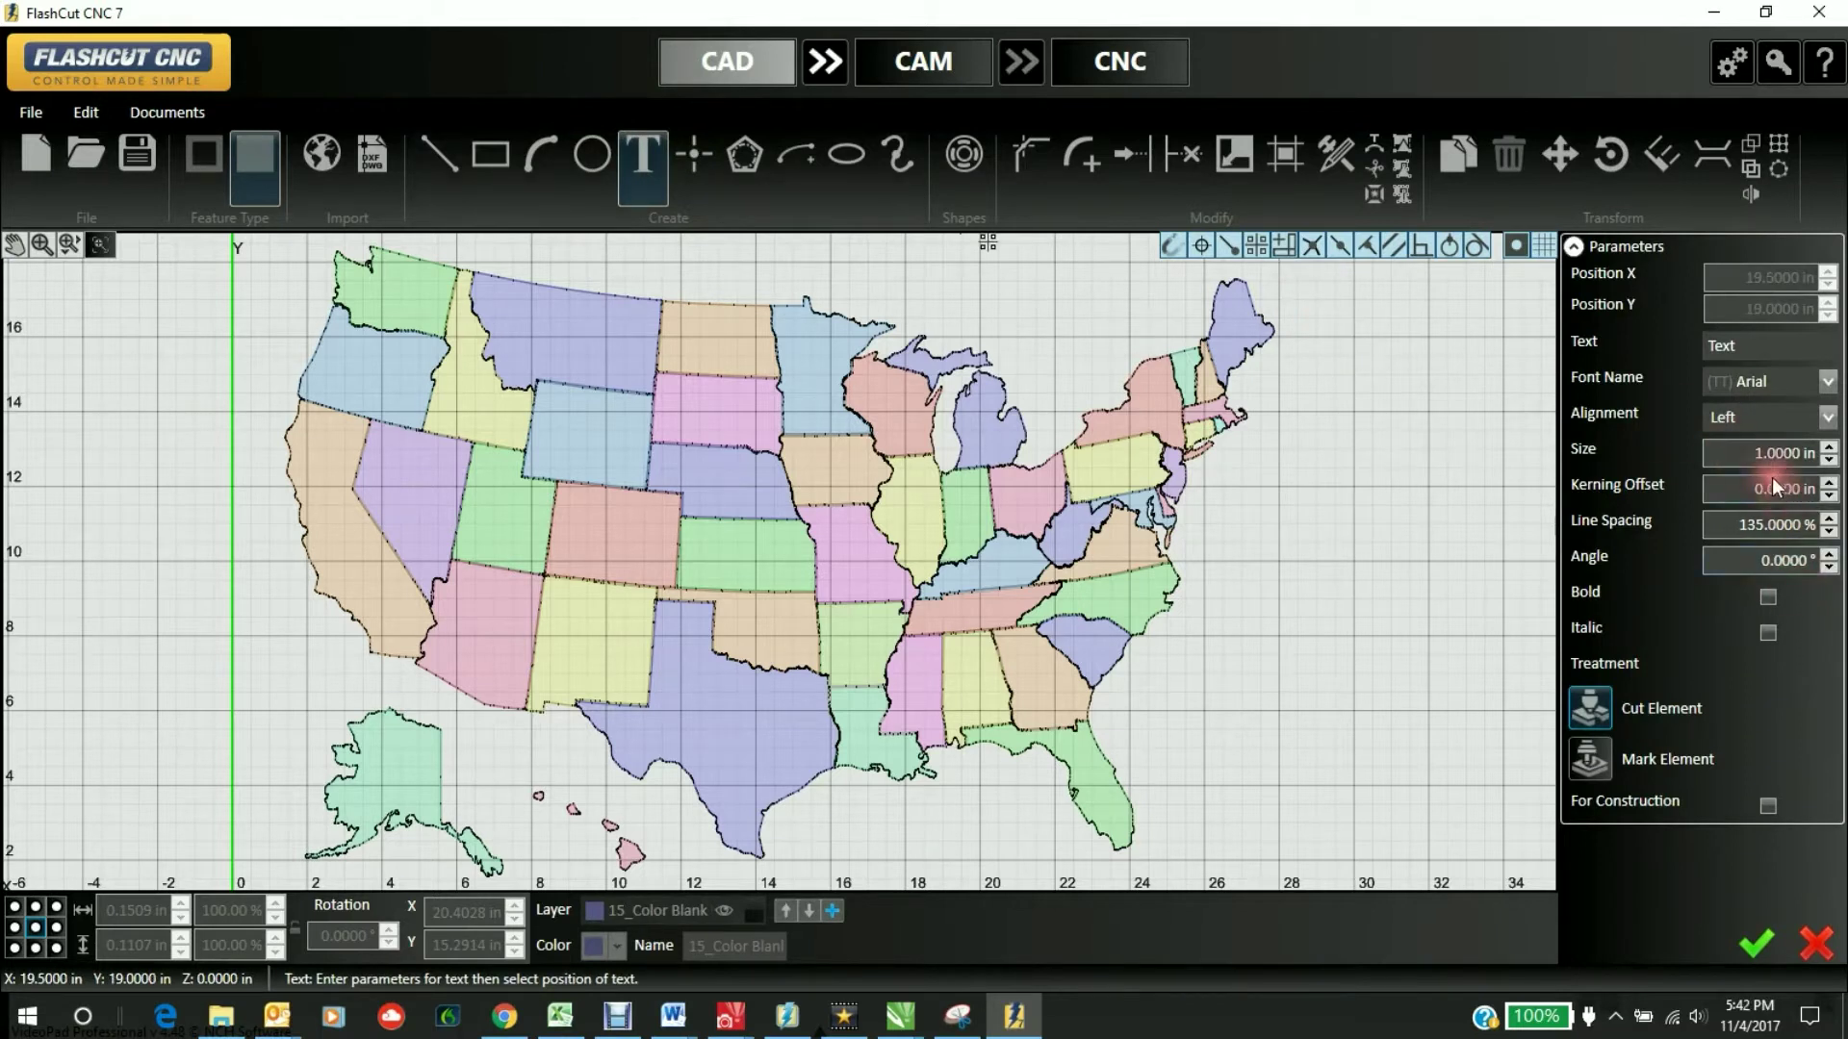
{"action": "left_click", "coordinate": [1600, 760]}
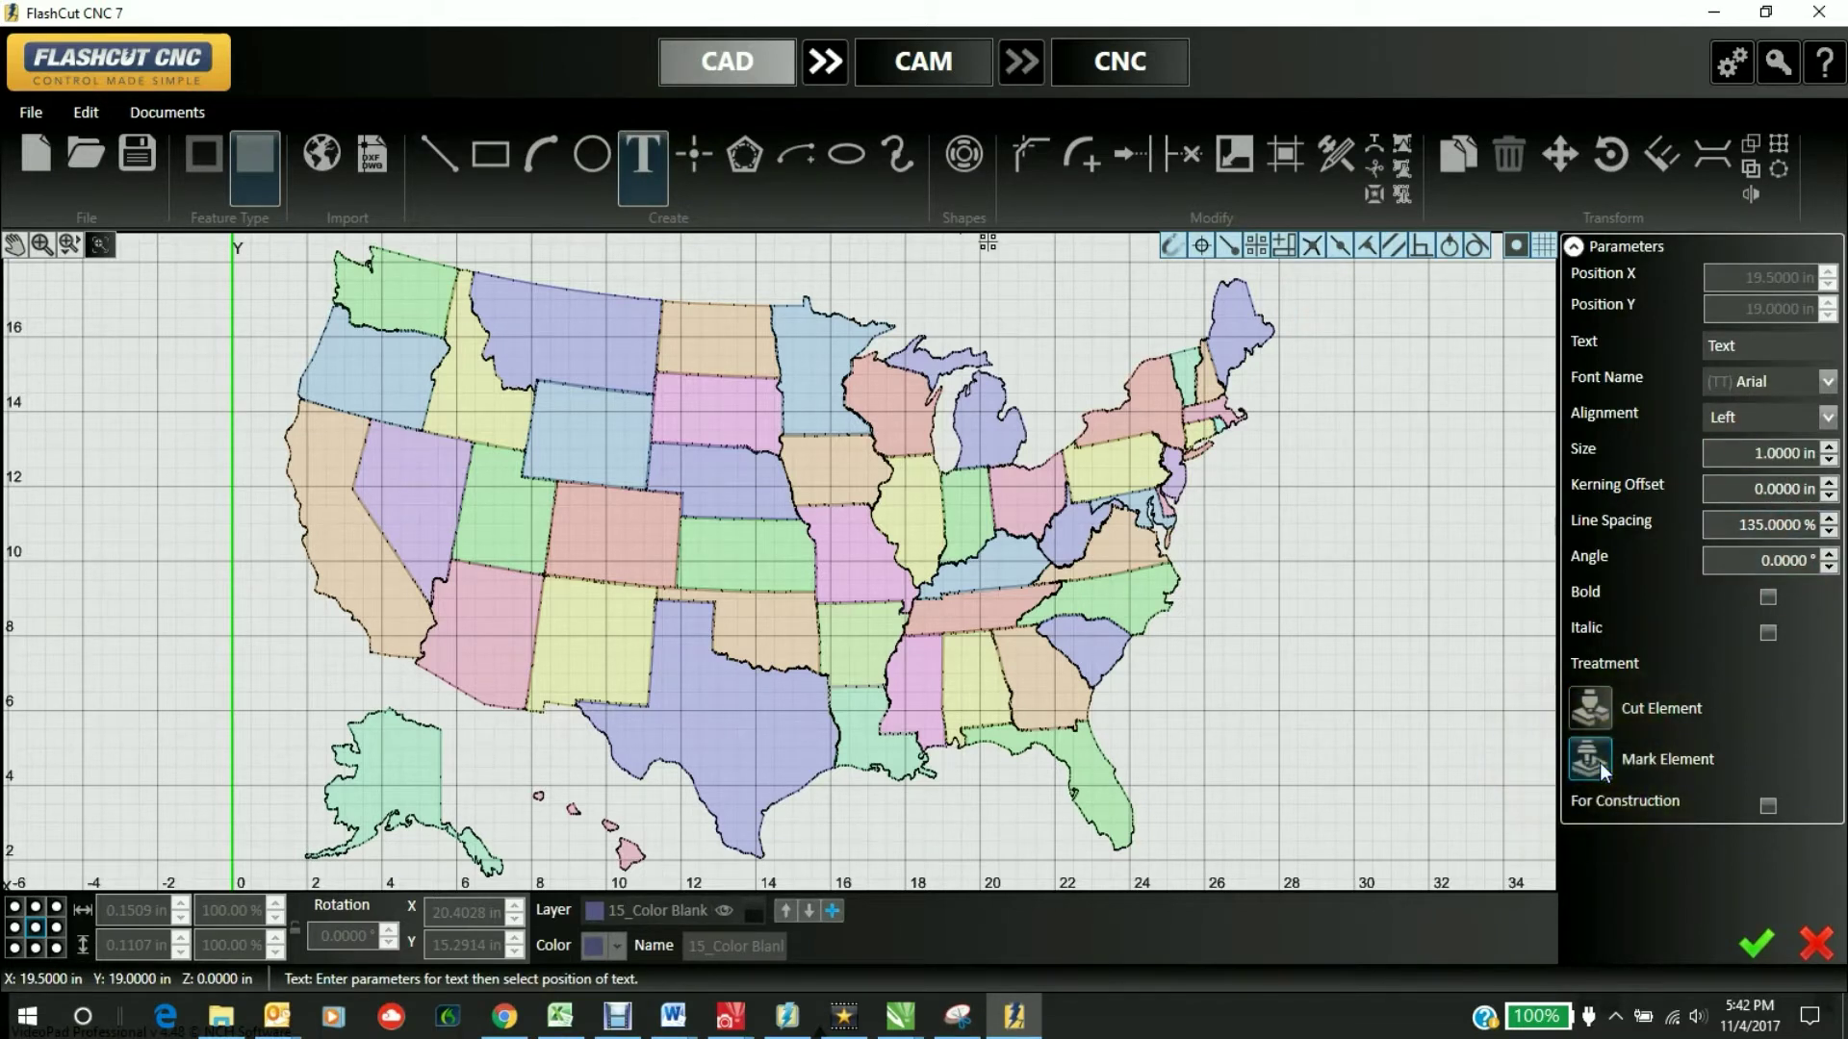
{"action": "left_click", "coordinate": [697, 733]}
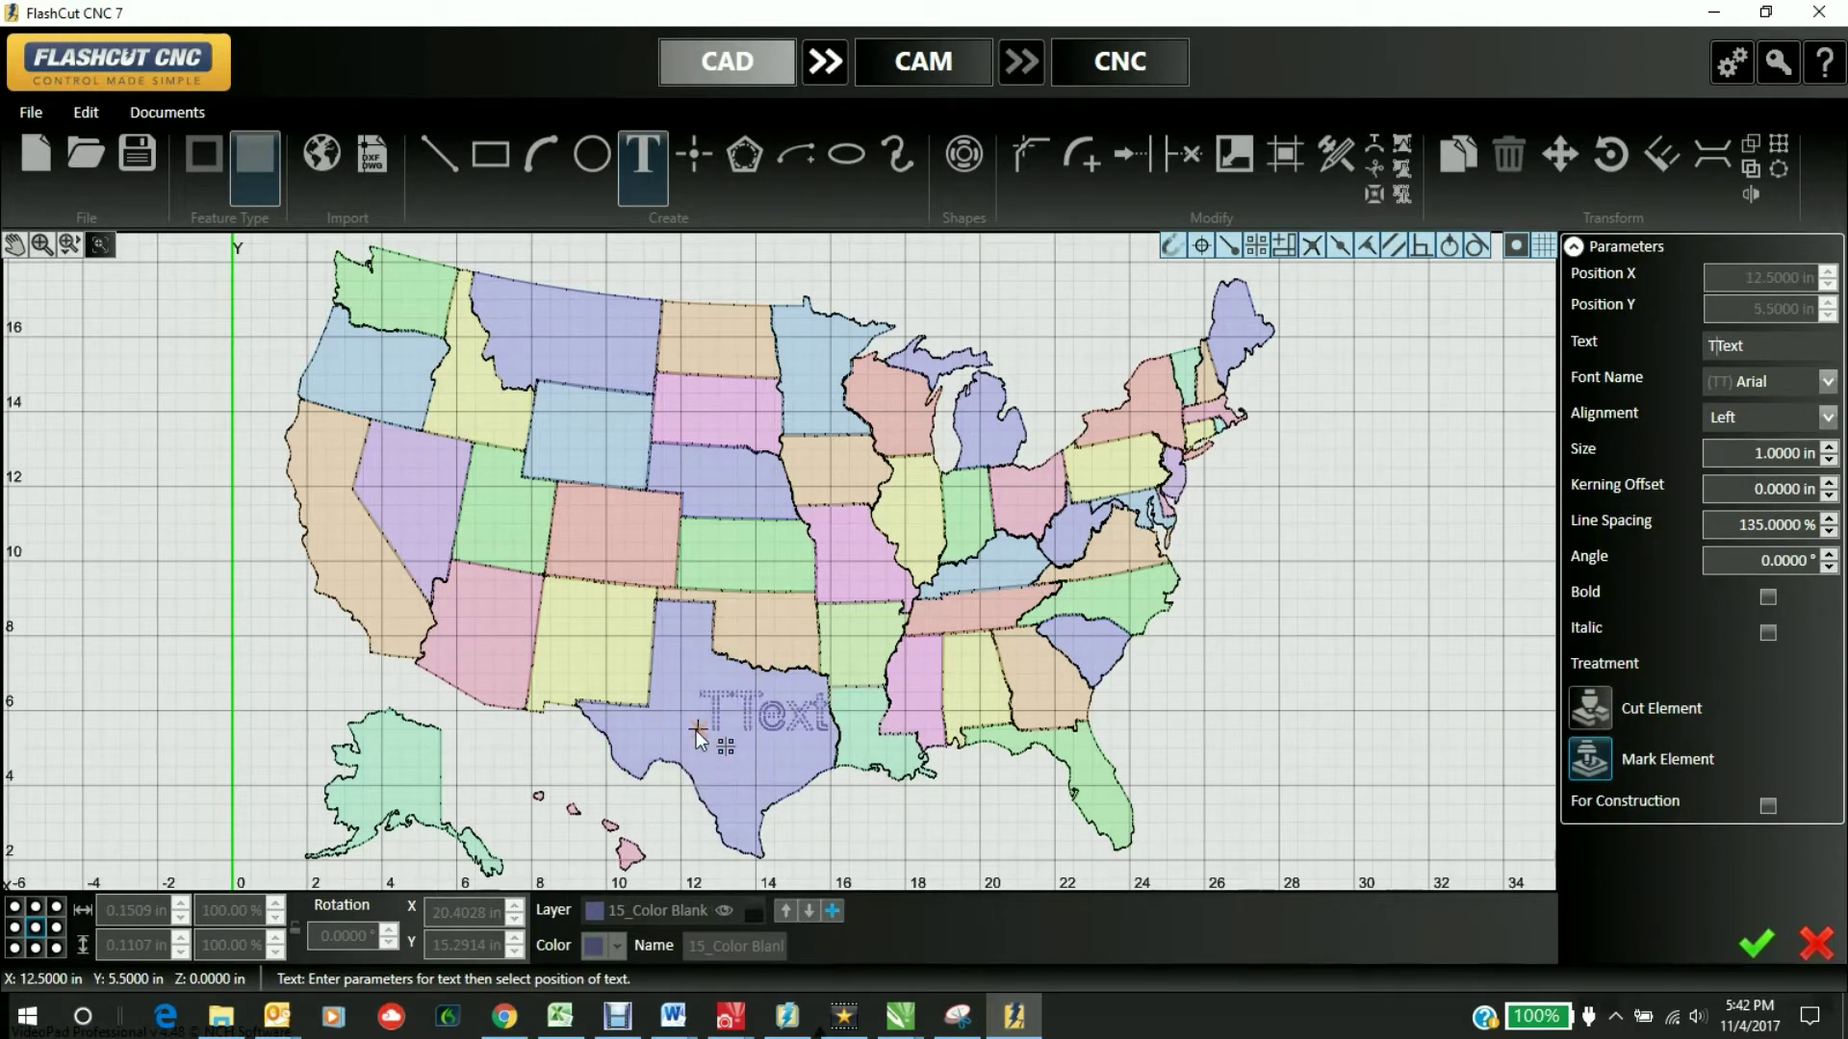
- Change the wording of the Texas label to TX and finish the text
{"action": "type", "text": "TX"}
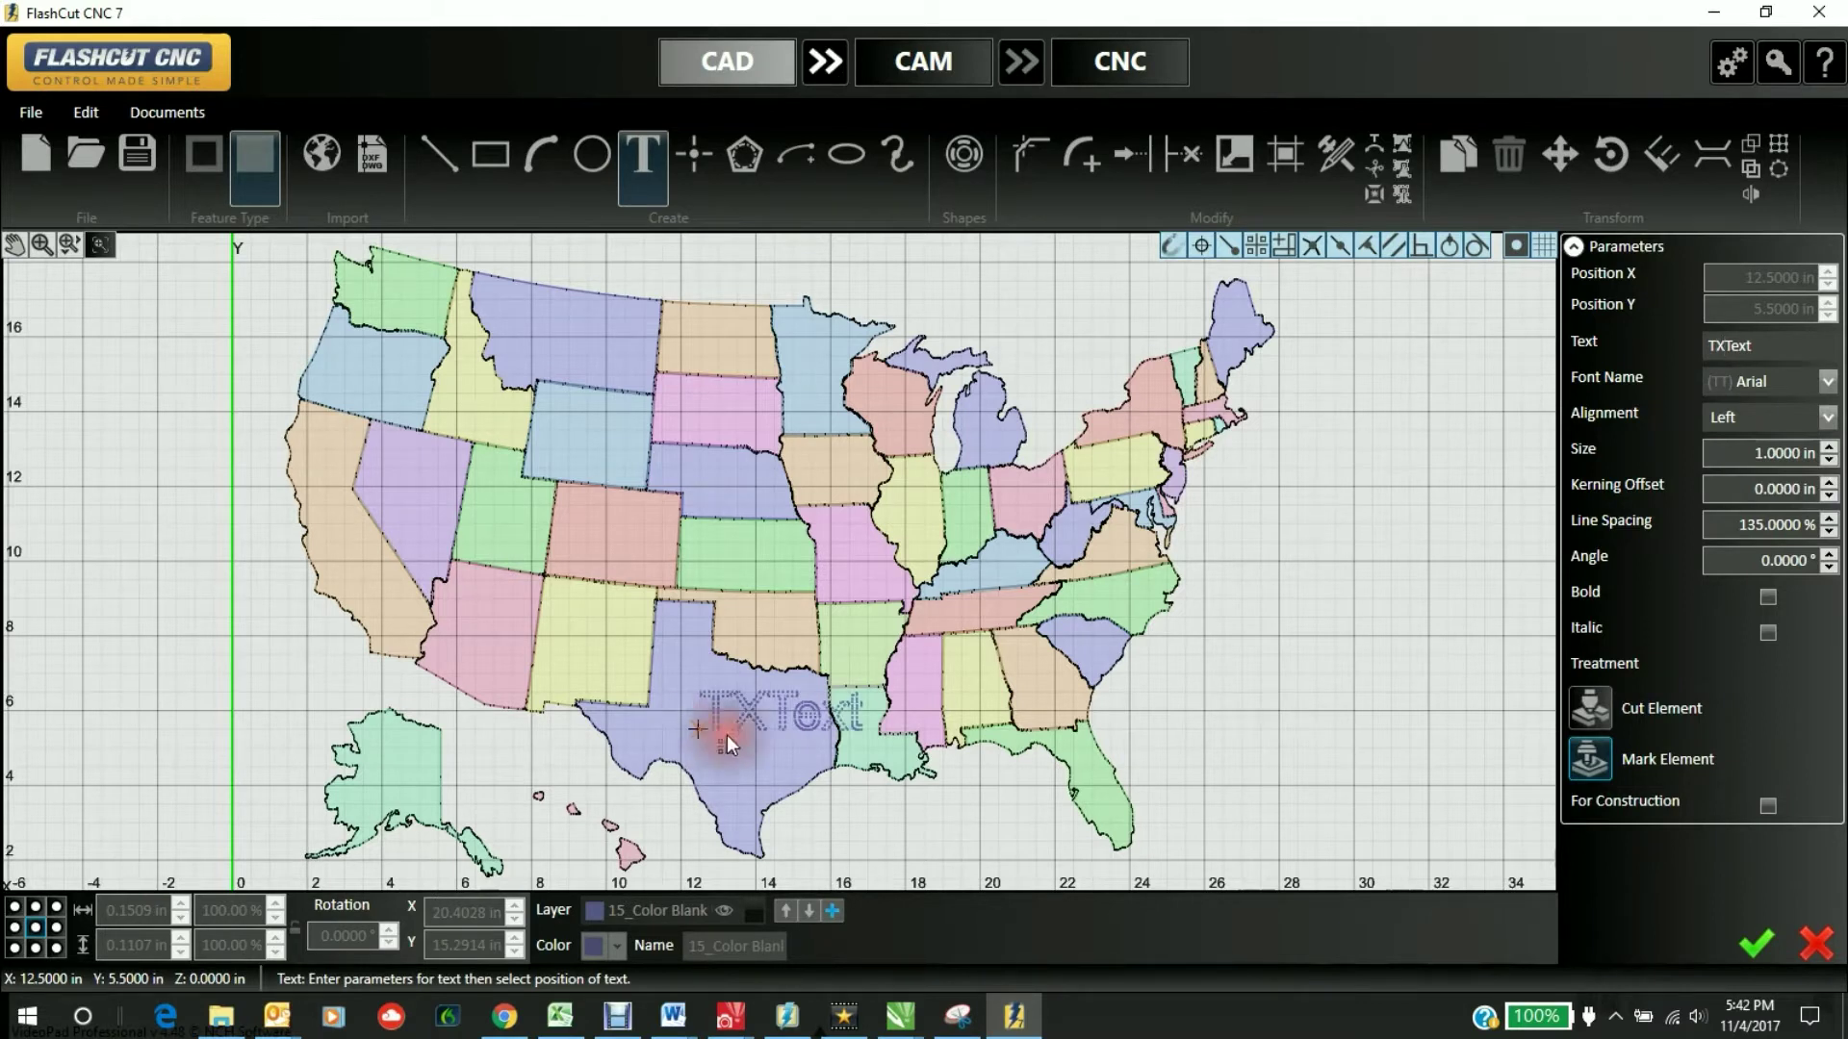
{"action": "left_click", "coordinate": [1764, 347]}
{"action": "key", "text": "BackSpace"}
{"action": "key", "text": "BackSpace"}
{"action": "key", "text": "BackSpace"}
{"action": "key", "text": "BackSpace"}
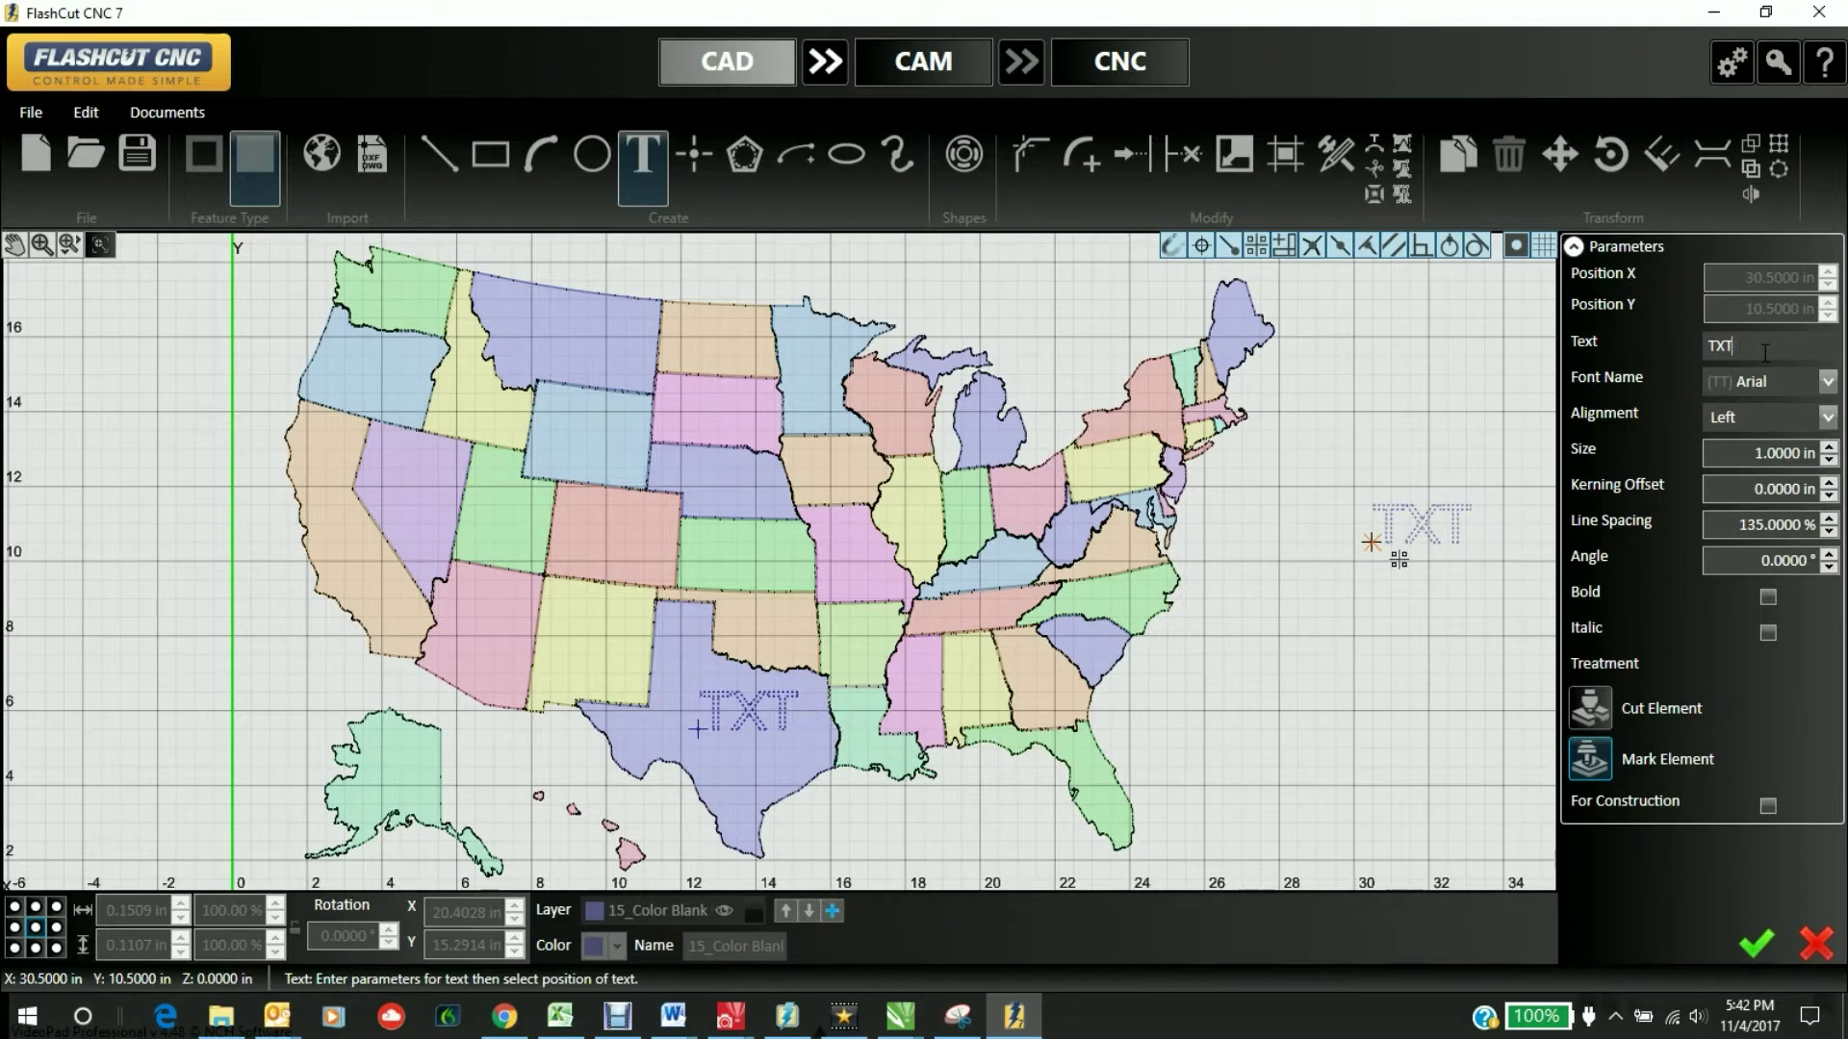
{"action": "left_click", "coordinate": [1754, 950]}
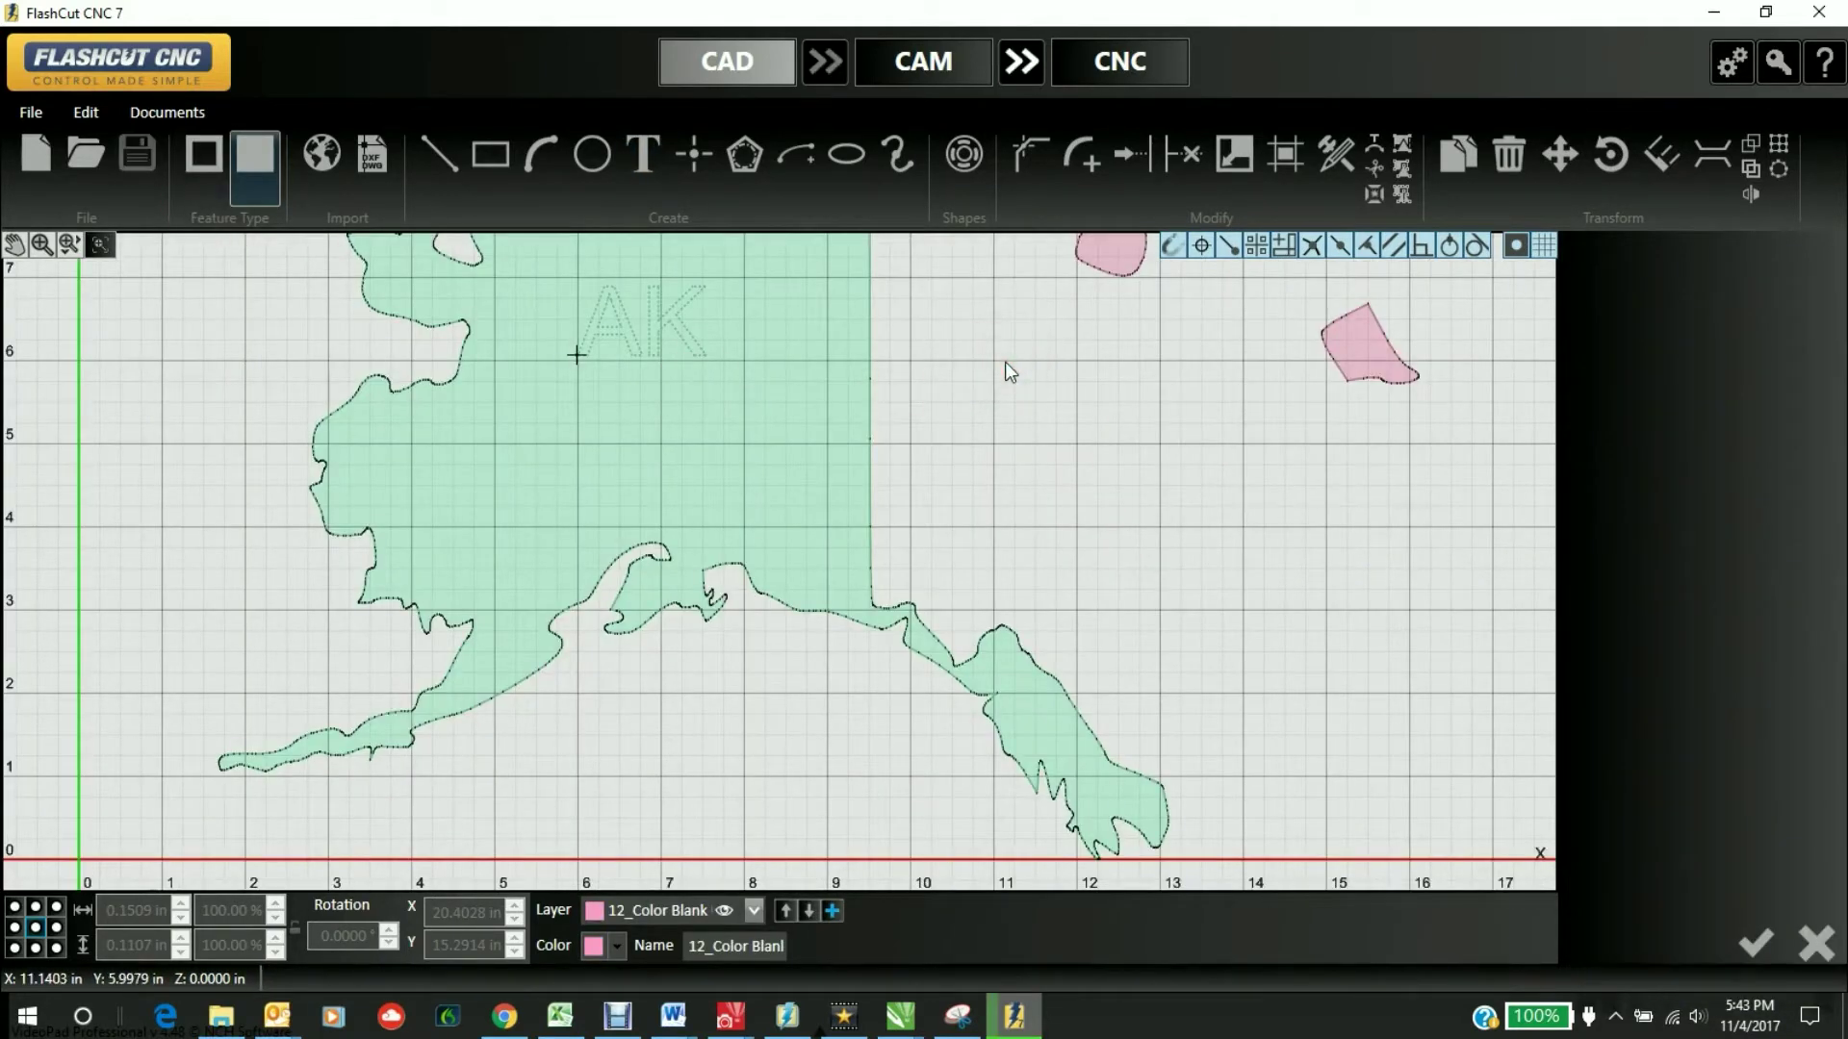
- Fit the whole drawing in view and examine the completed map with its state abbreviations
{"action": "scroll", "coordinate": [1005, 362], "scroll_direction": "down", "scroll_amount": 5}
{"action": "scroll", "coordinate": [1004, 363], "scroll_direction": "down", "scroll_amount": 2}
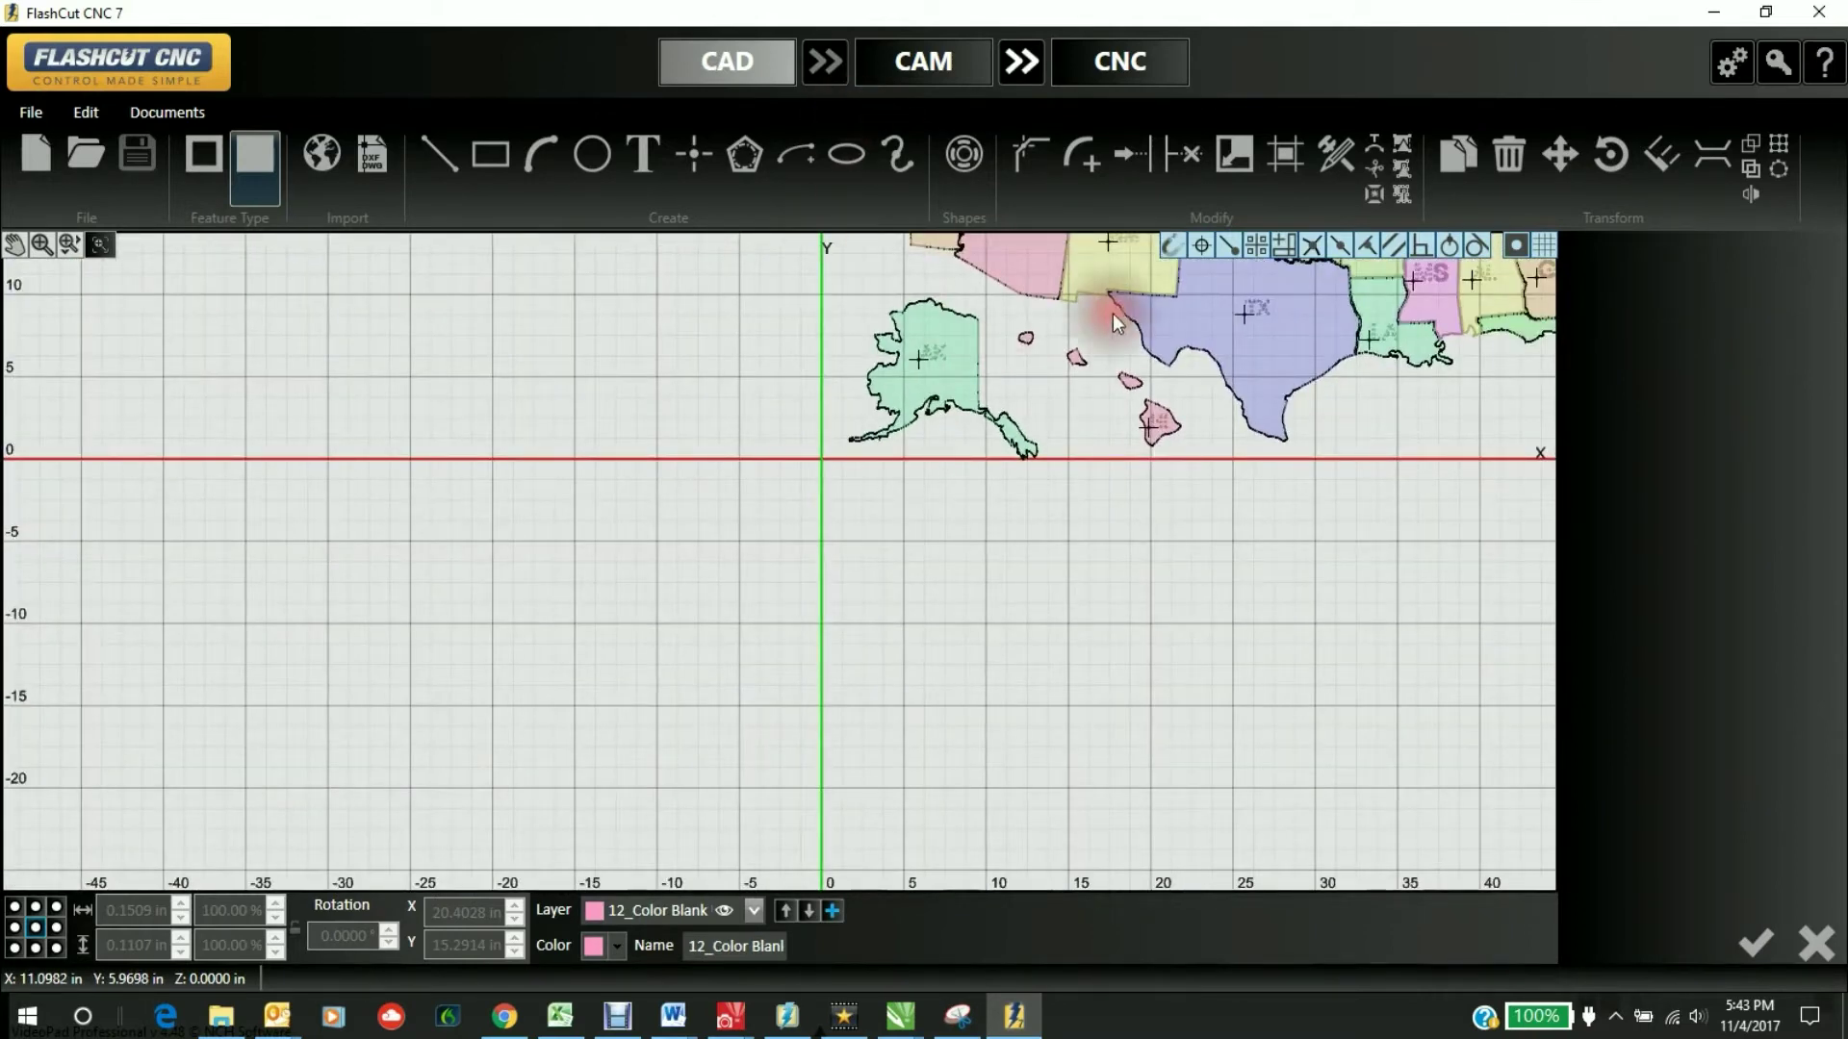
{"action": "left_click", "coordinate": [100, 245]}
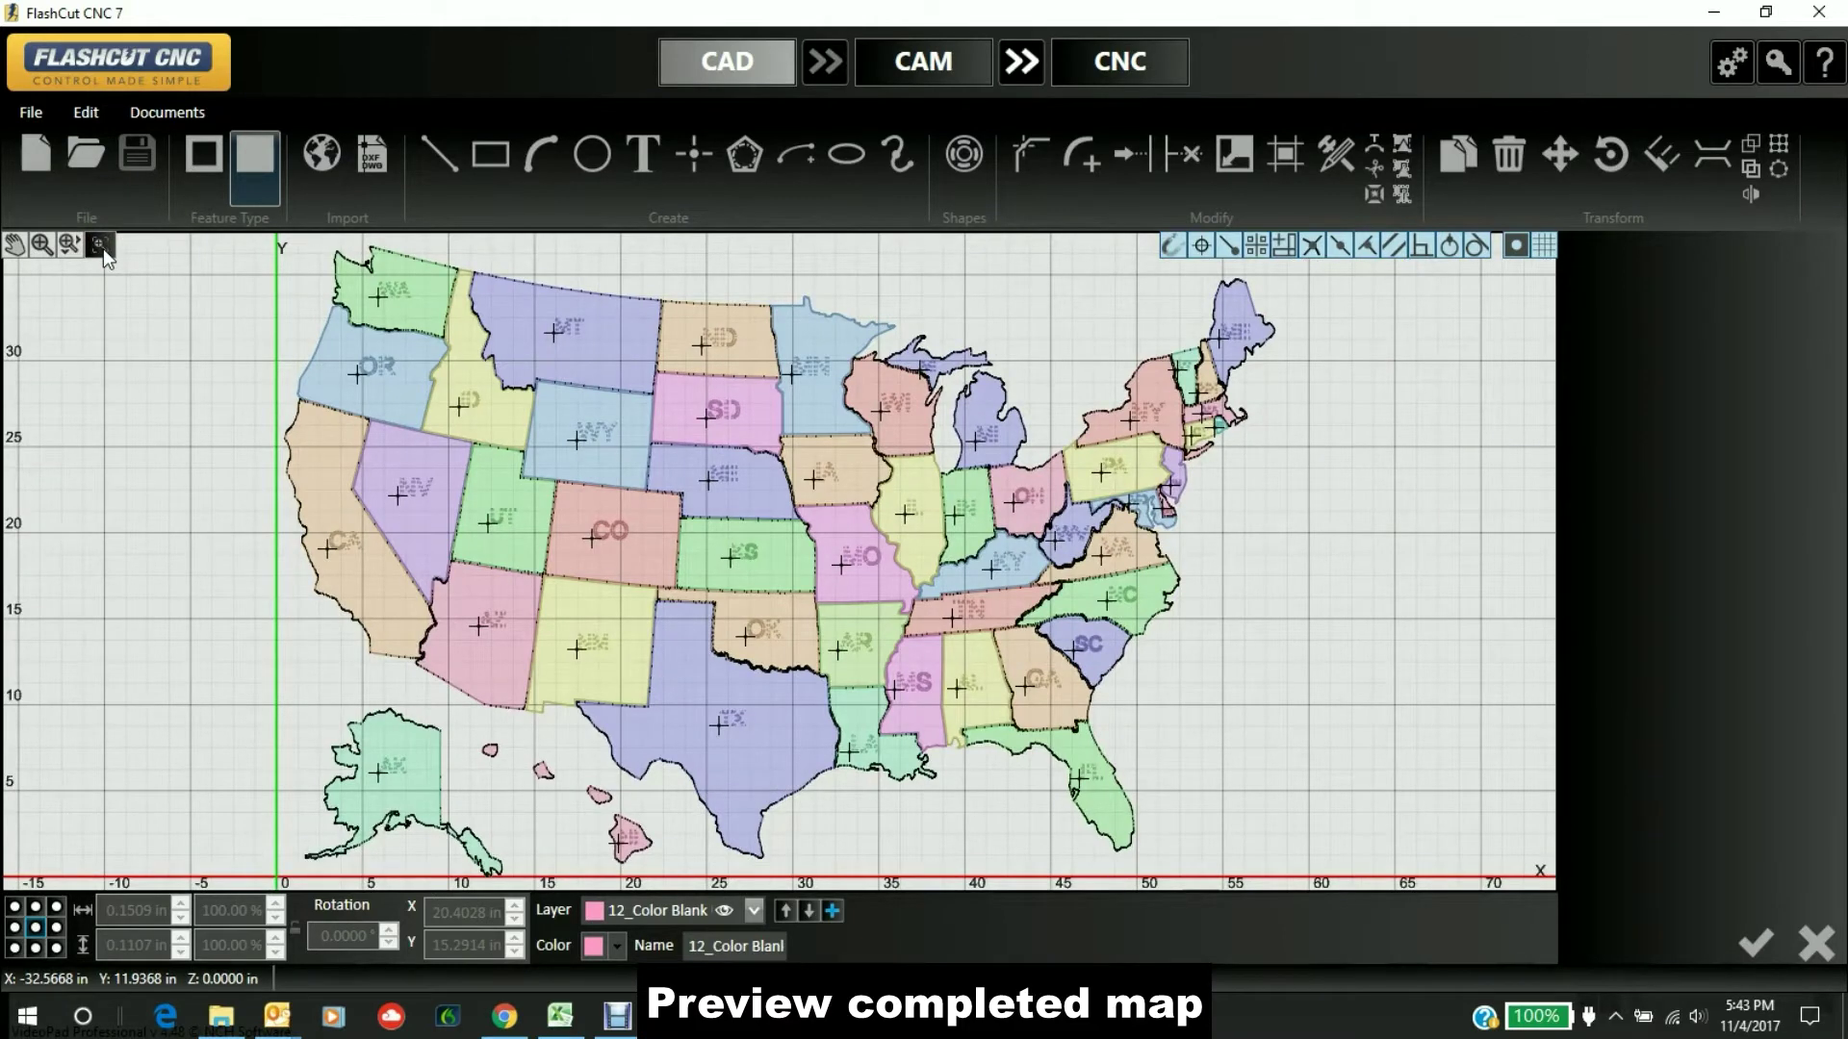
{"action": "left_click", "coordinate": [386, 300]}
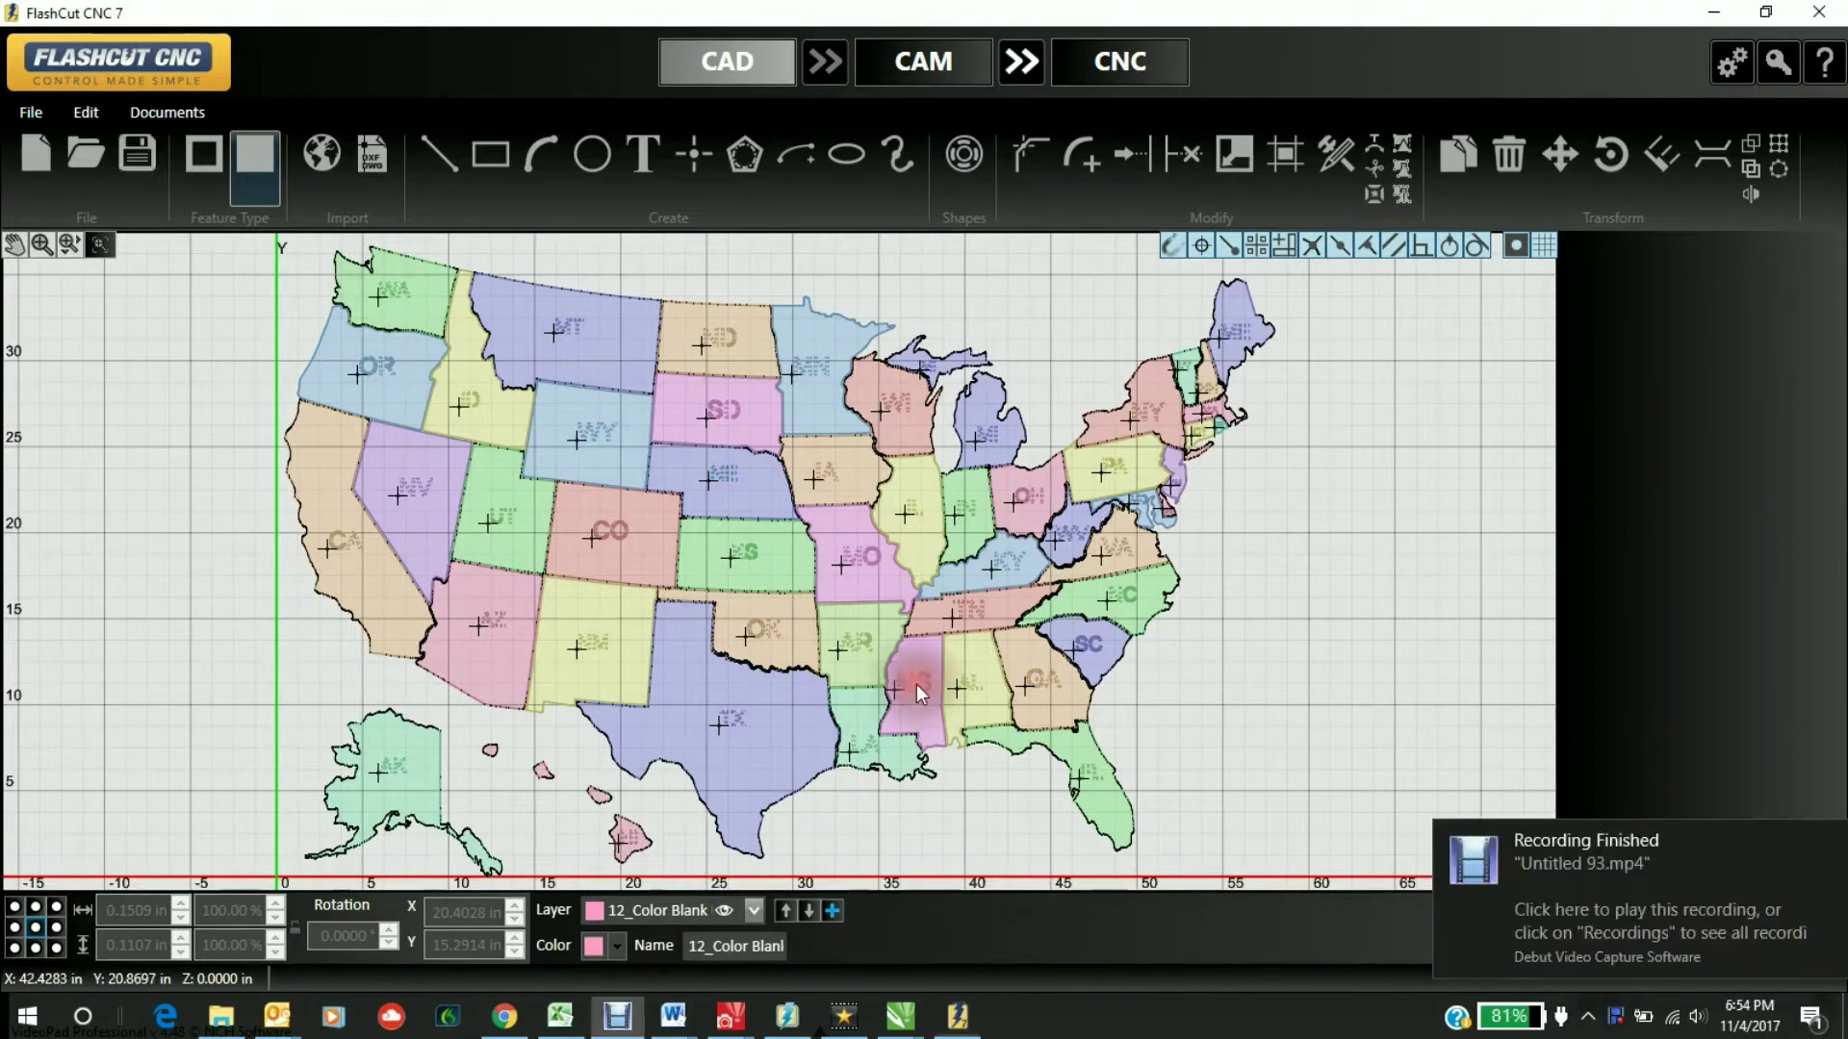
{"action": "left_click", "coordinate": [553, 731]}
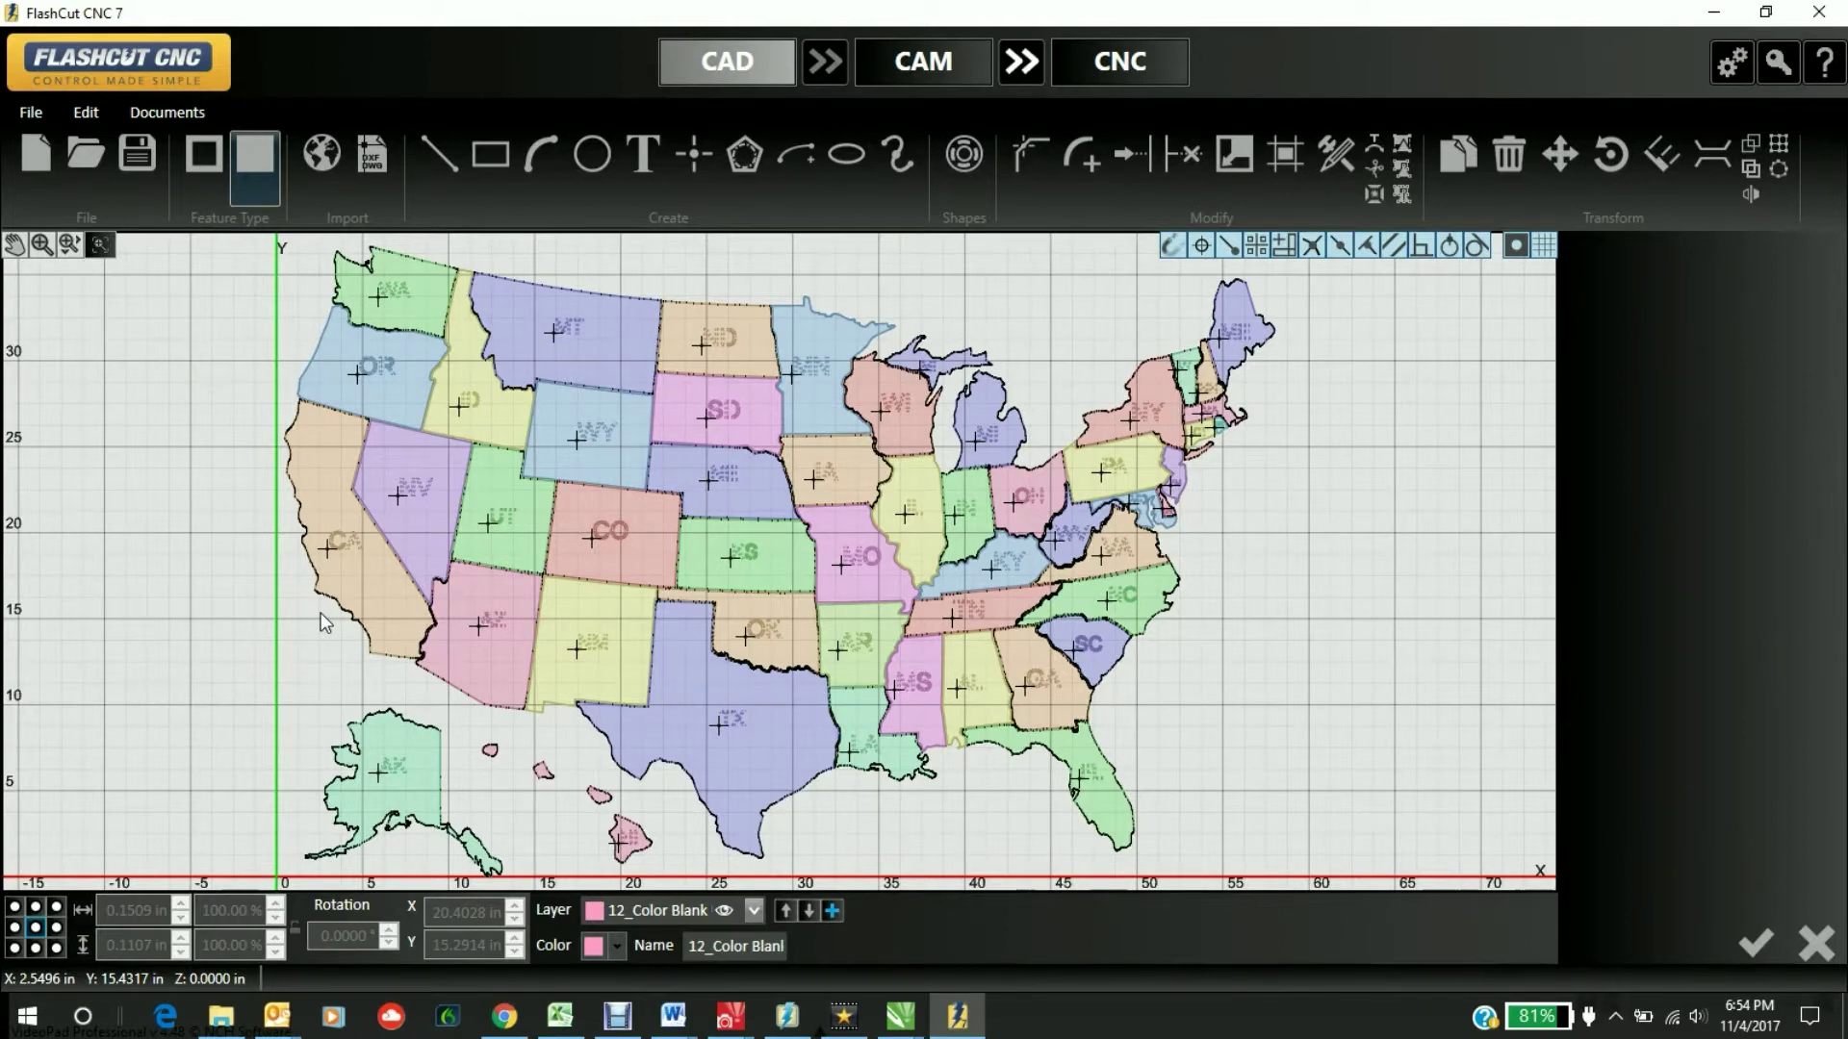
- Bring the map into CAM and open the sheet's workpiece and material settings to check stock size and thickness
{"action": "left_click", "coordinate": [925, 65]}
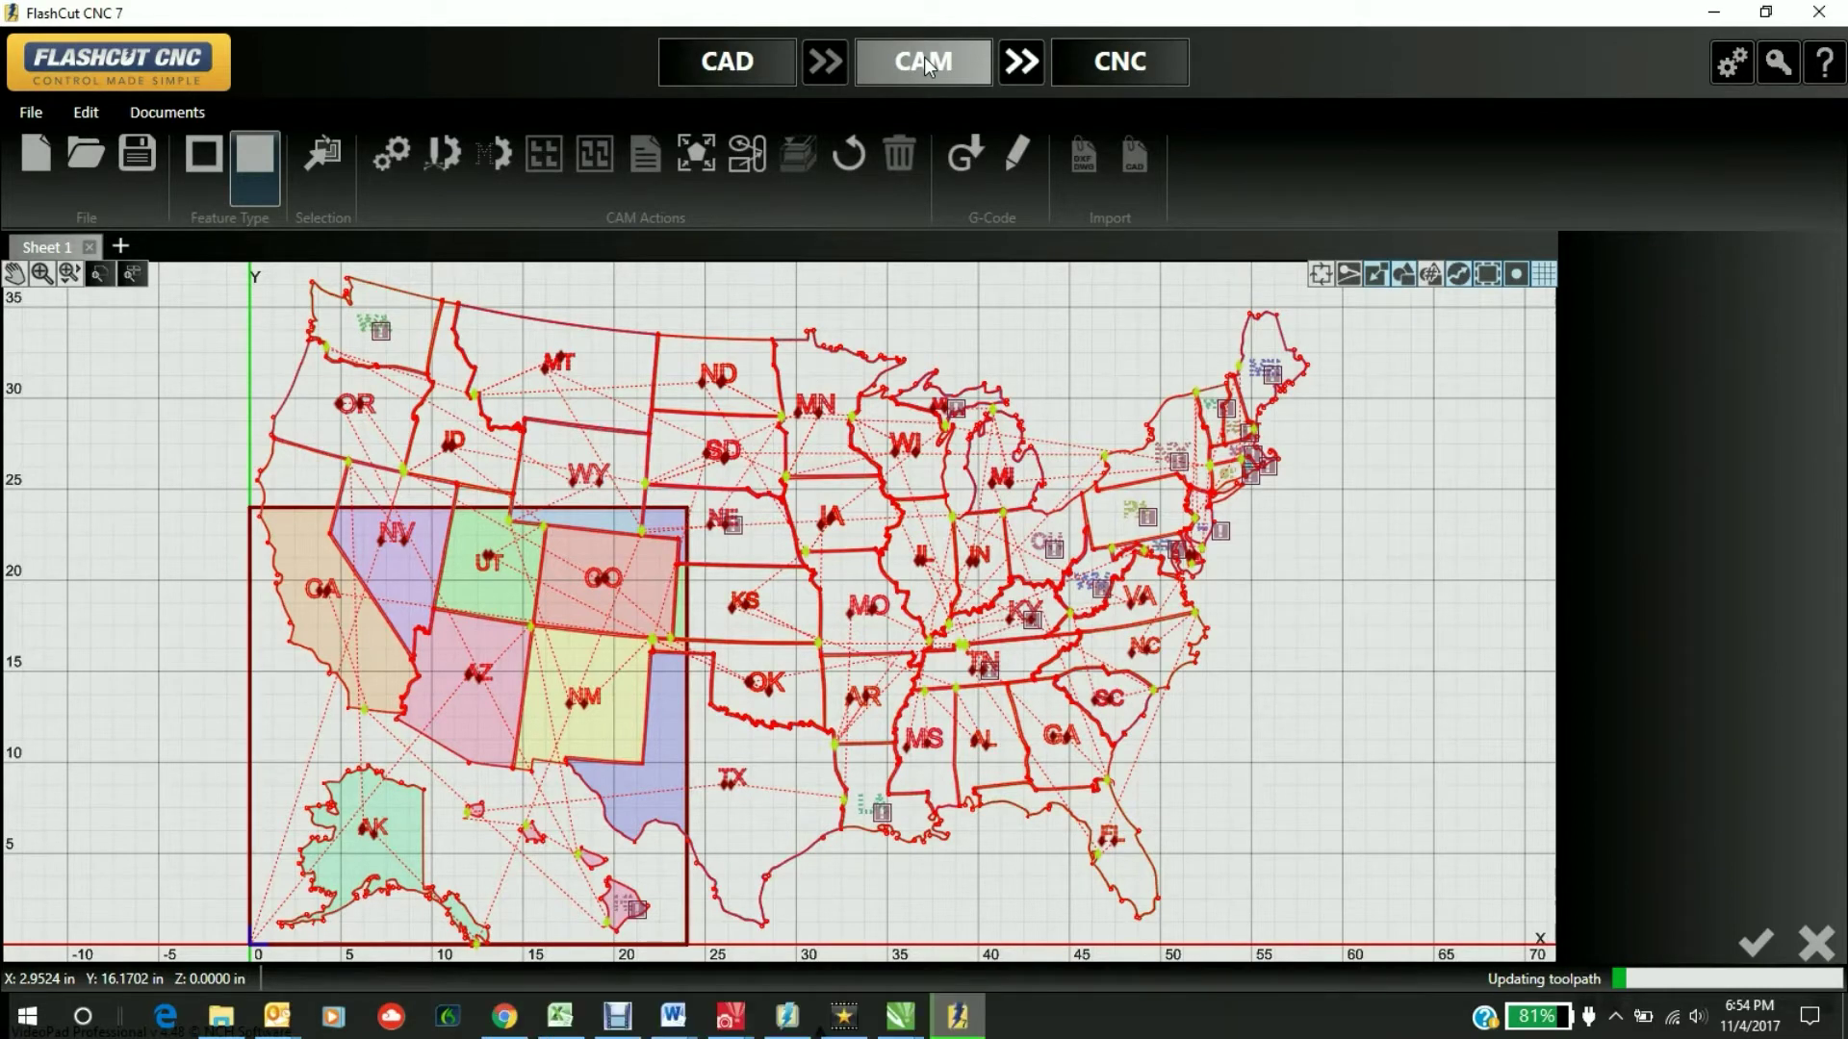
{"action": "left_click", "coordinate": [250, 766]}
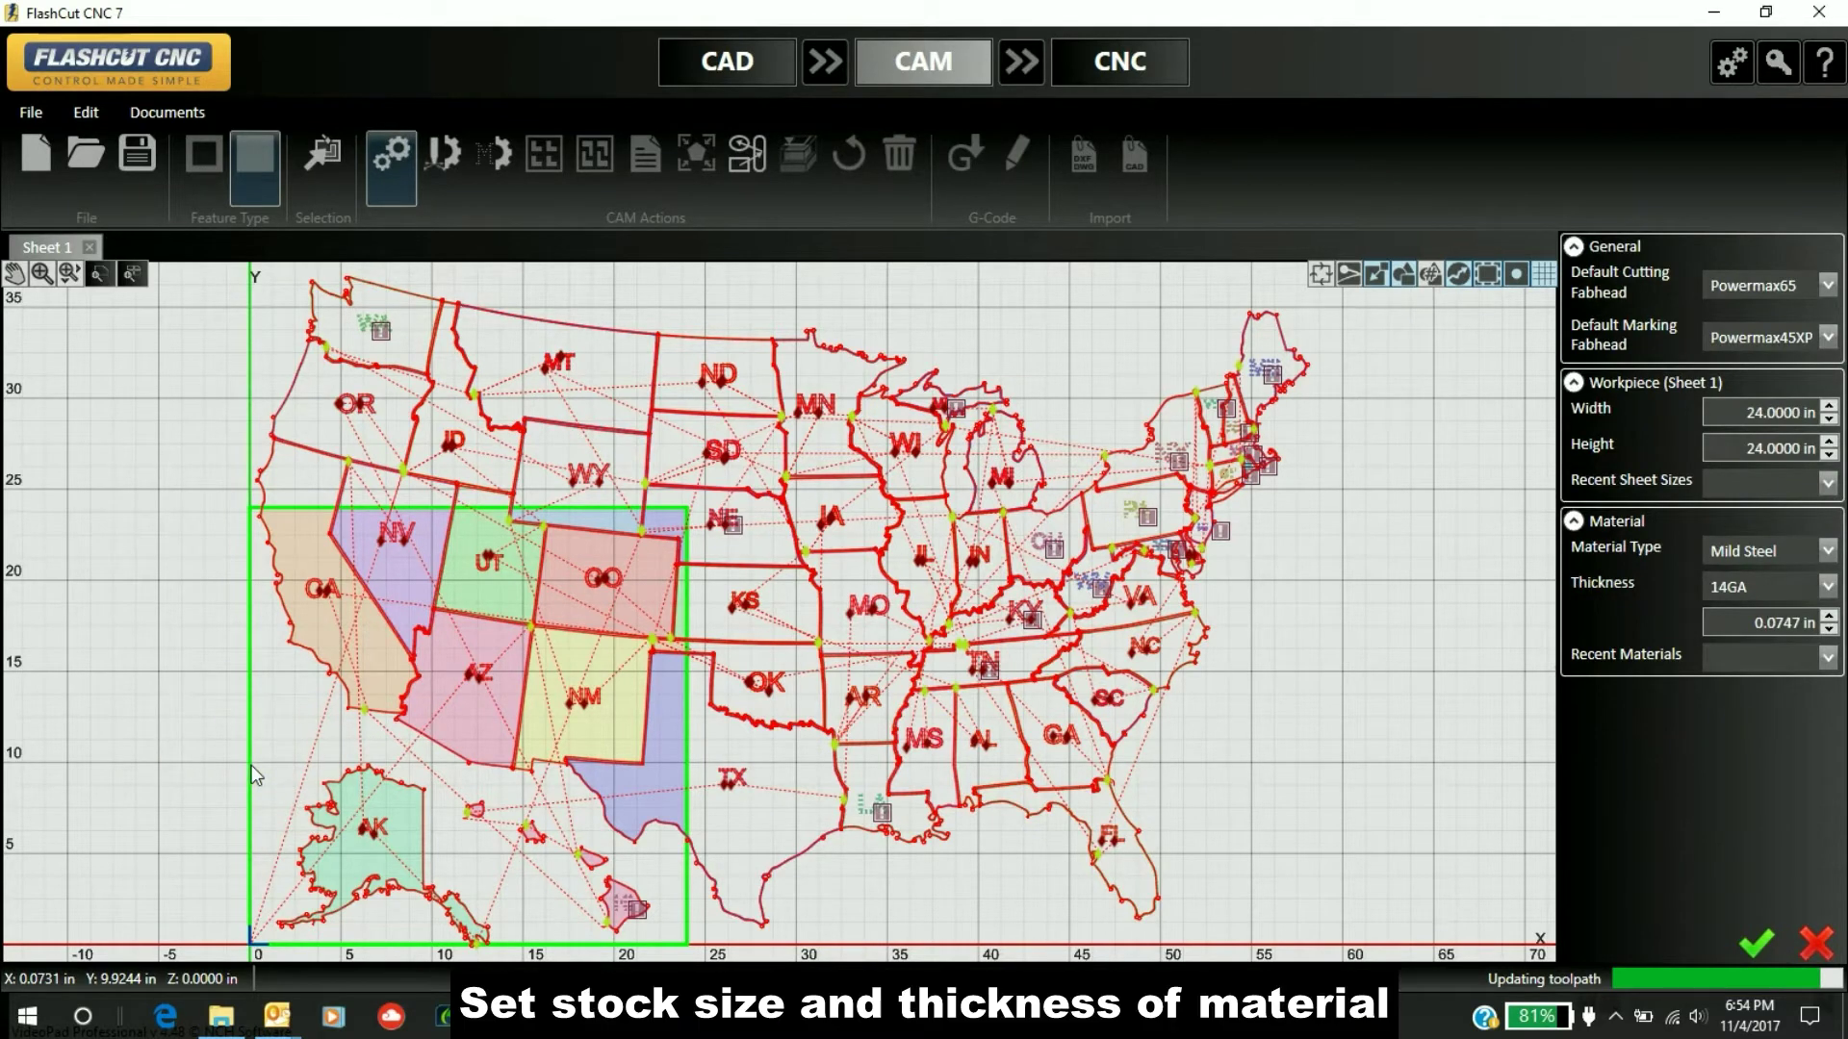
{"action": "left_click", "coordinate": [1121, 678]}
{"action": "left_click", "coordinate": [1764, 568]}
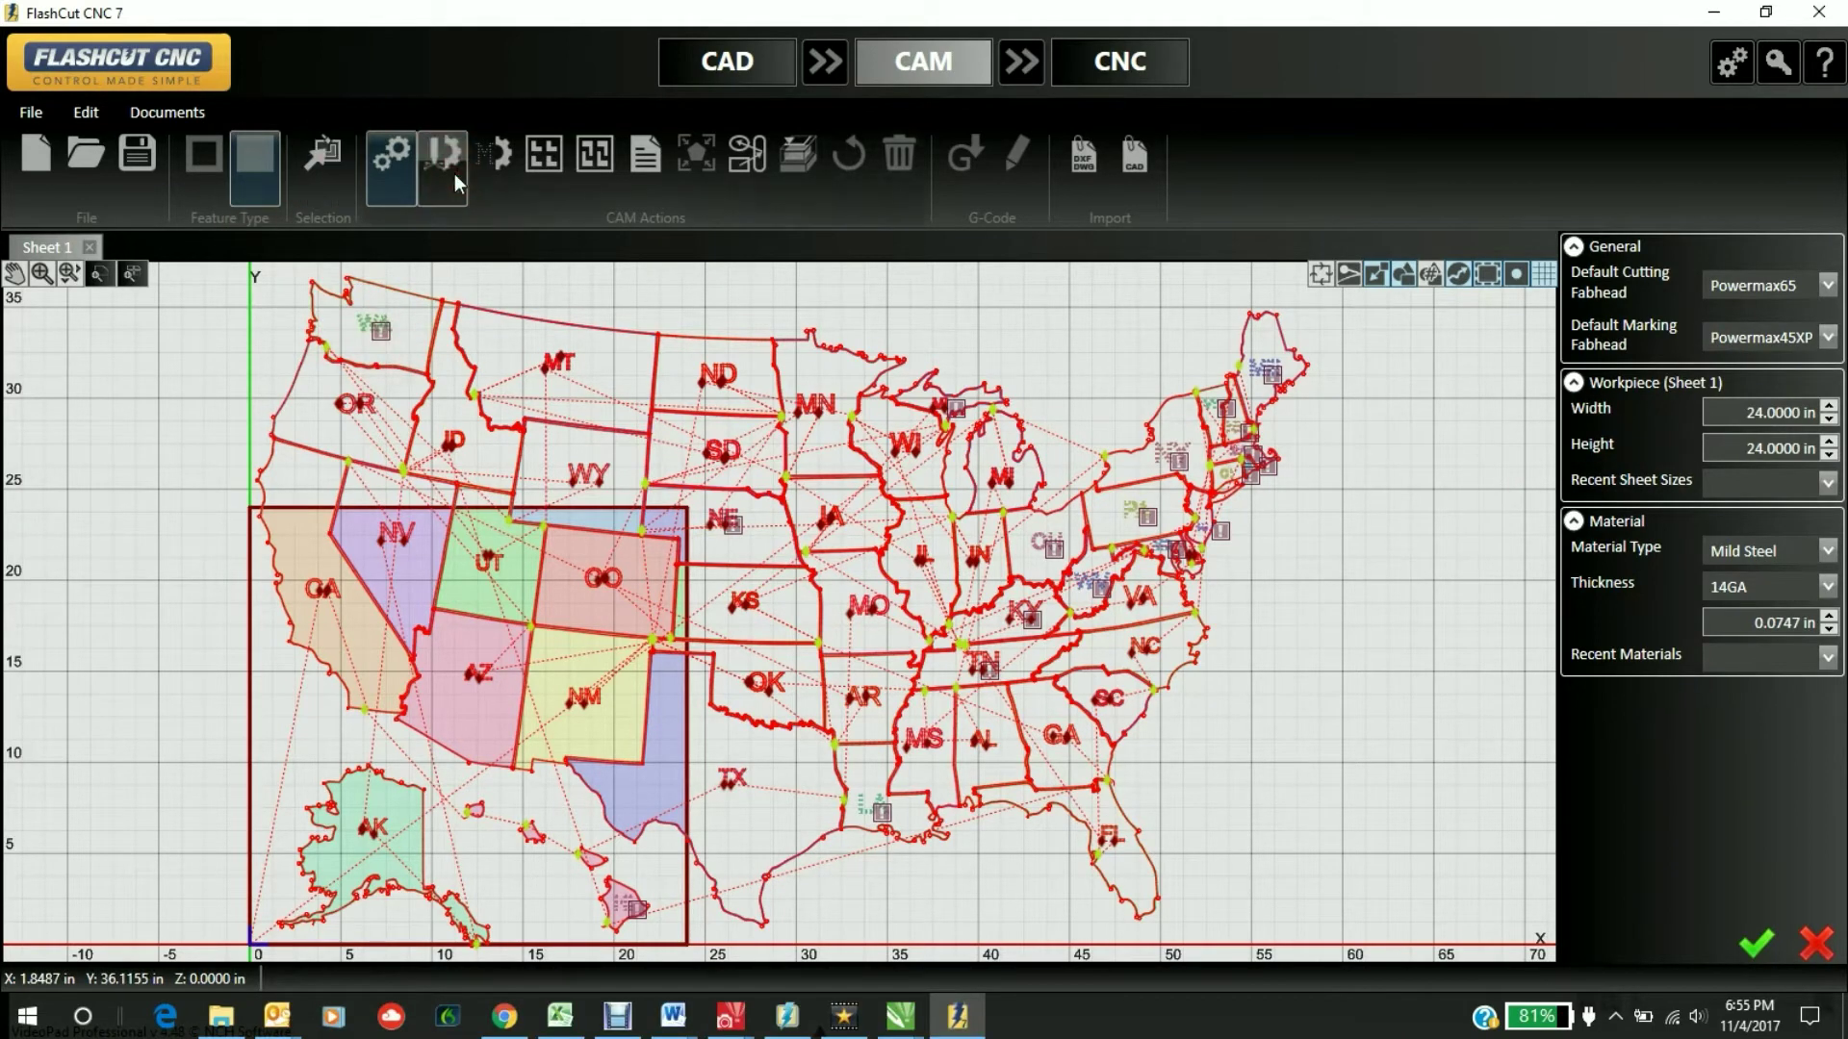
- Nest all state parts onto multiple sheets, with workpieces added automatically
{"action": "left_click", "coordinate": [581, 161]}
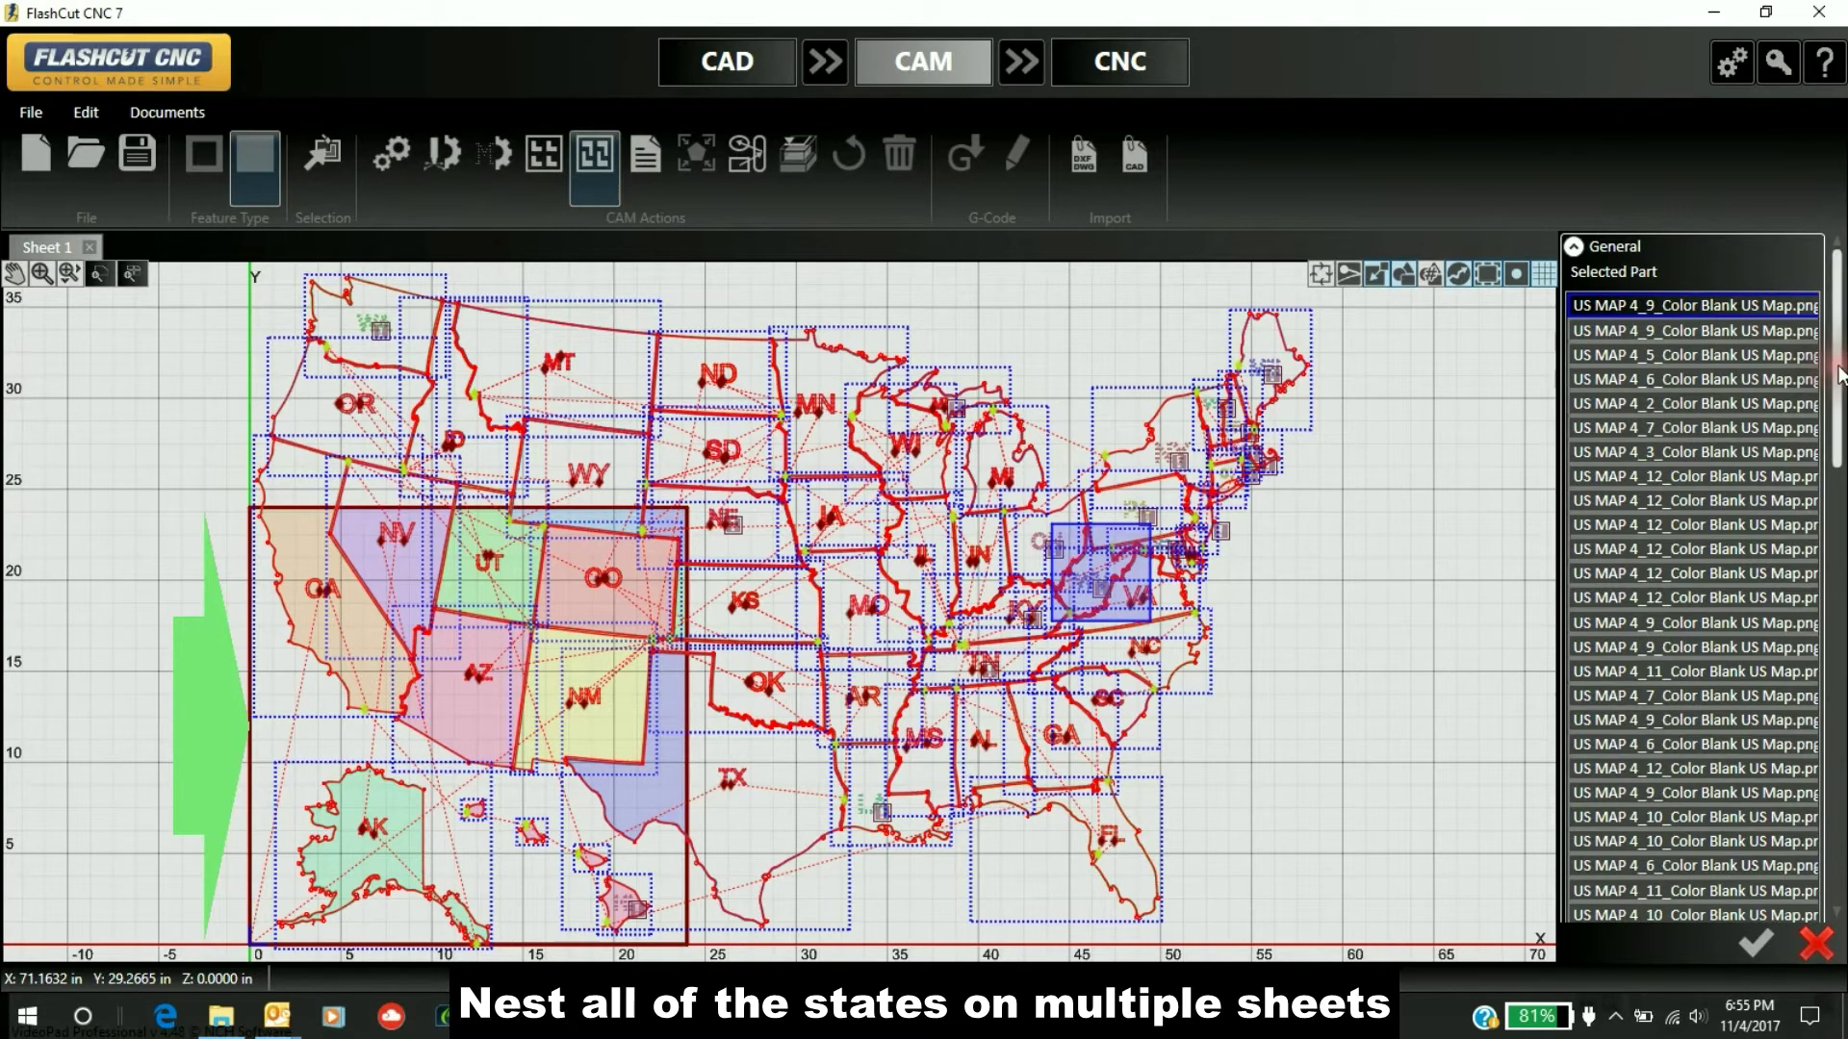
{"action": "left_click_drag", "start_coordinate": [1837, 376], "coordinate": [1840, 790]}
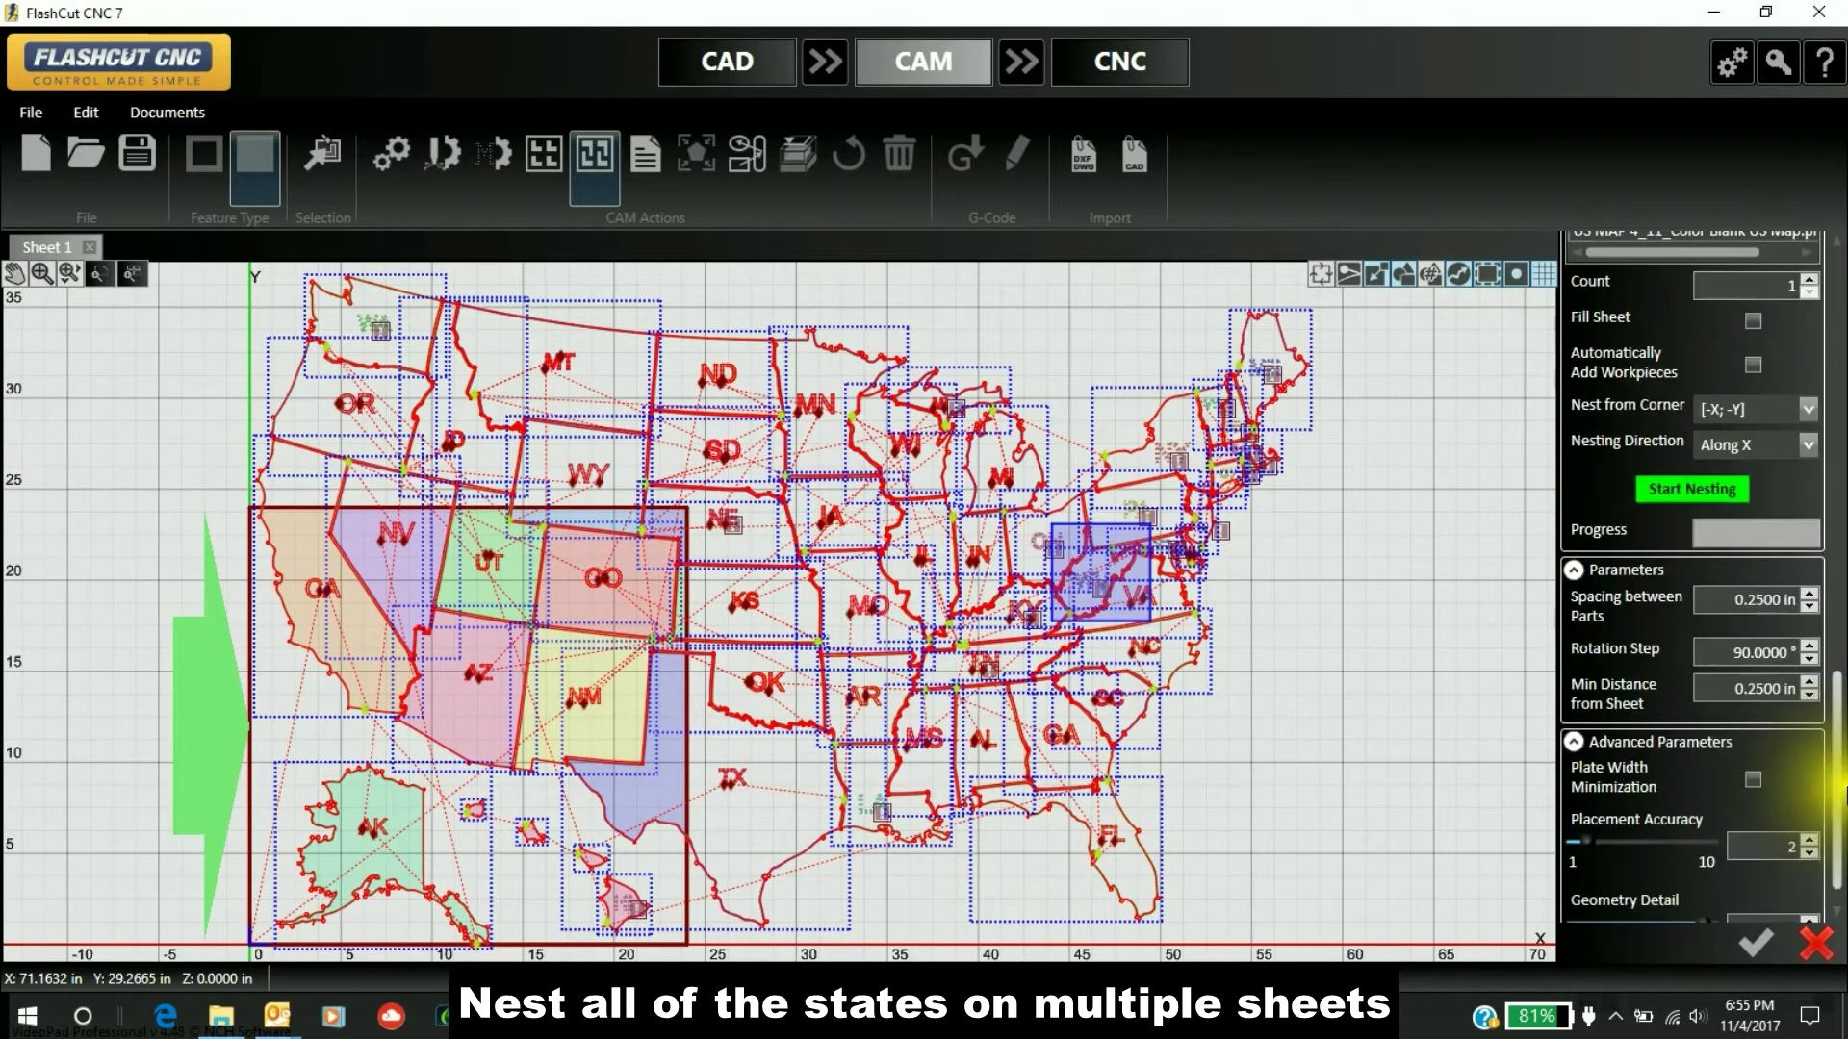
{"action": "left_click", "coordinate": [1749, 367]}
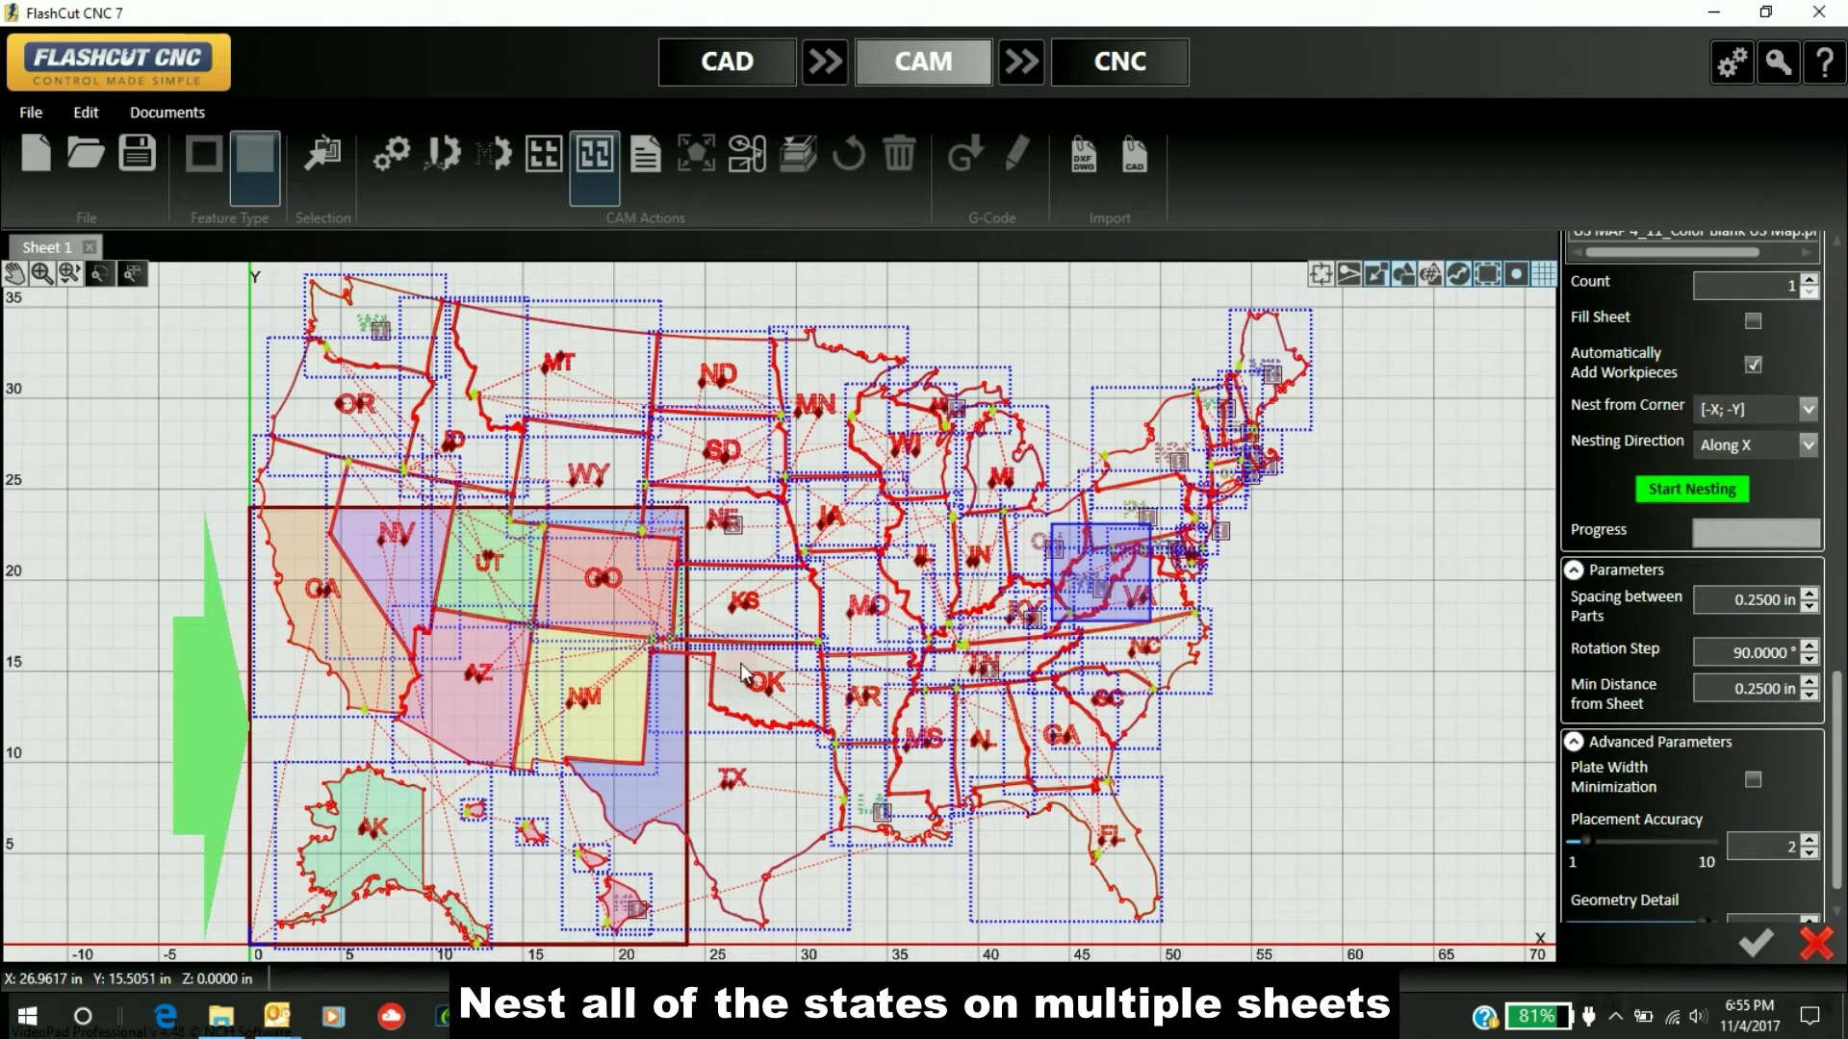
{"action": "left_click", "coordinate": [797, 646]}
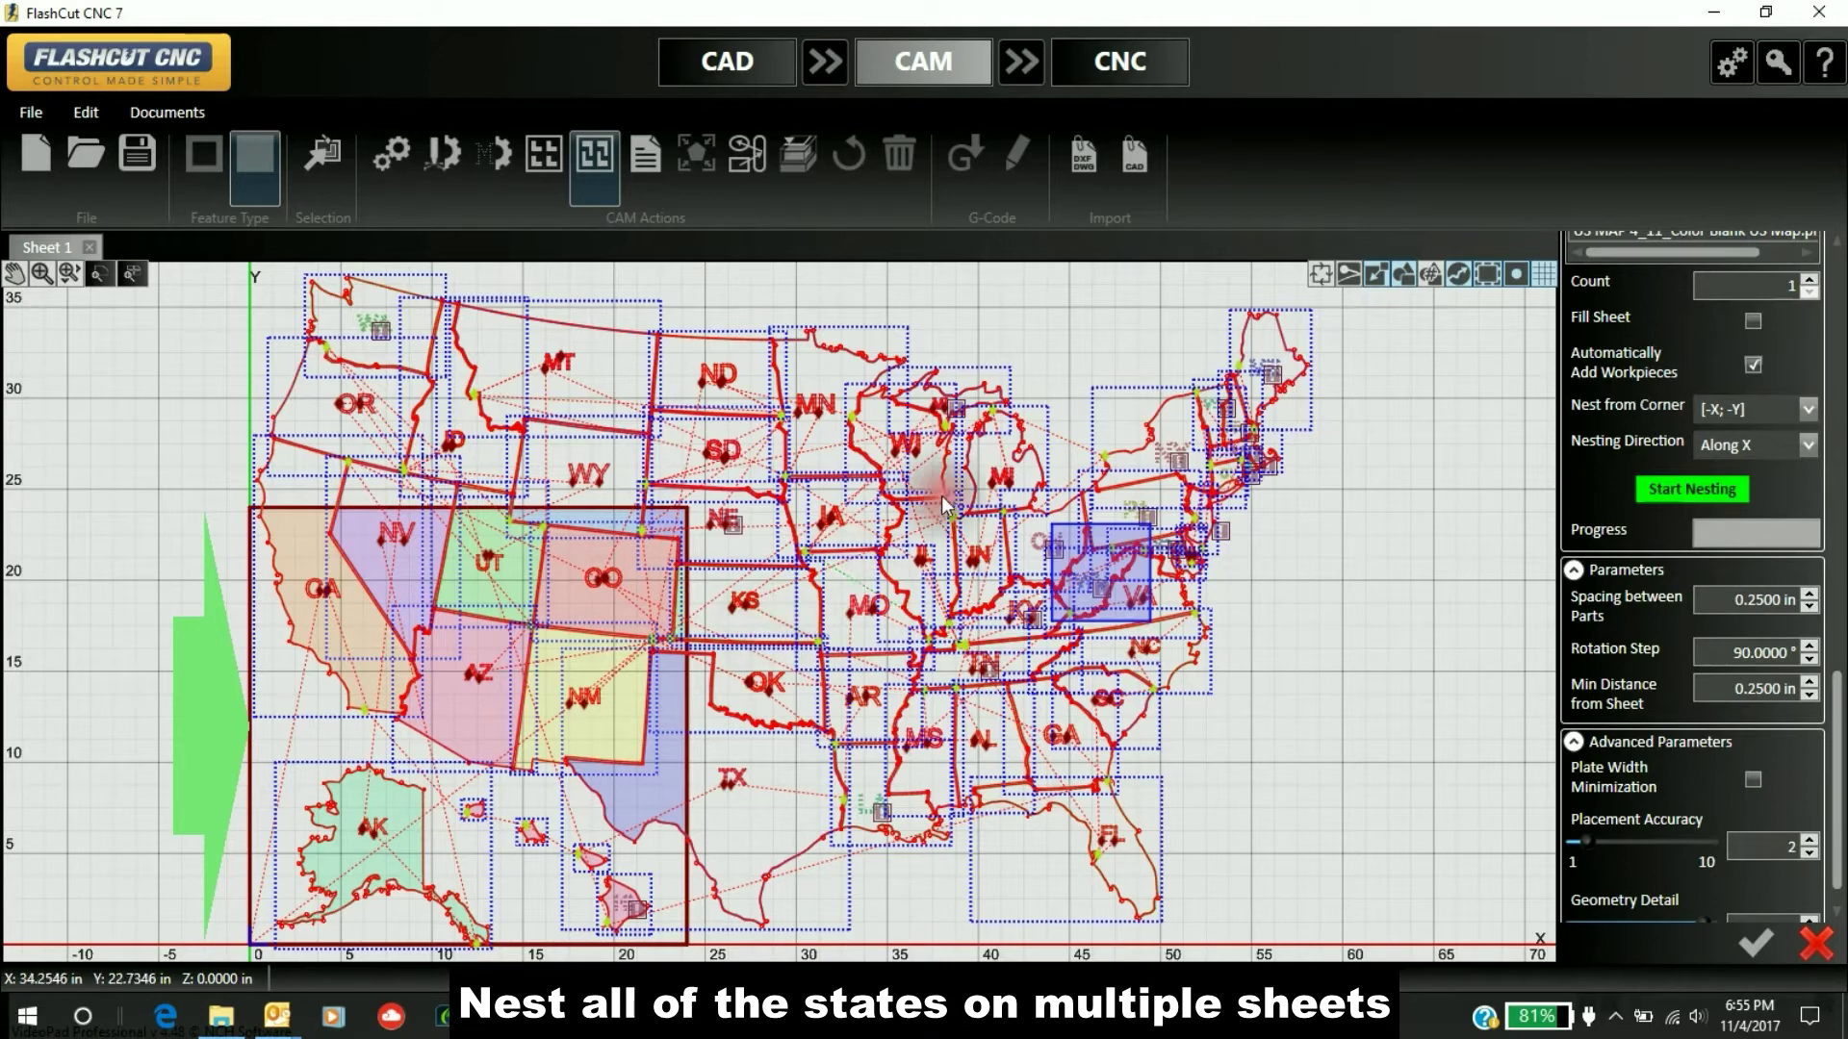
{"action": "left_click", "coordinate": [709, 737]}
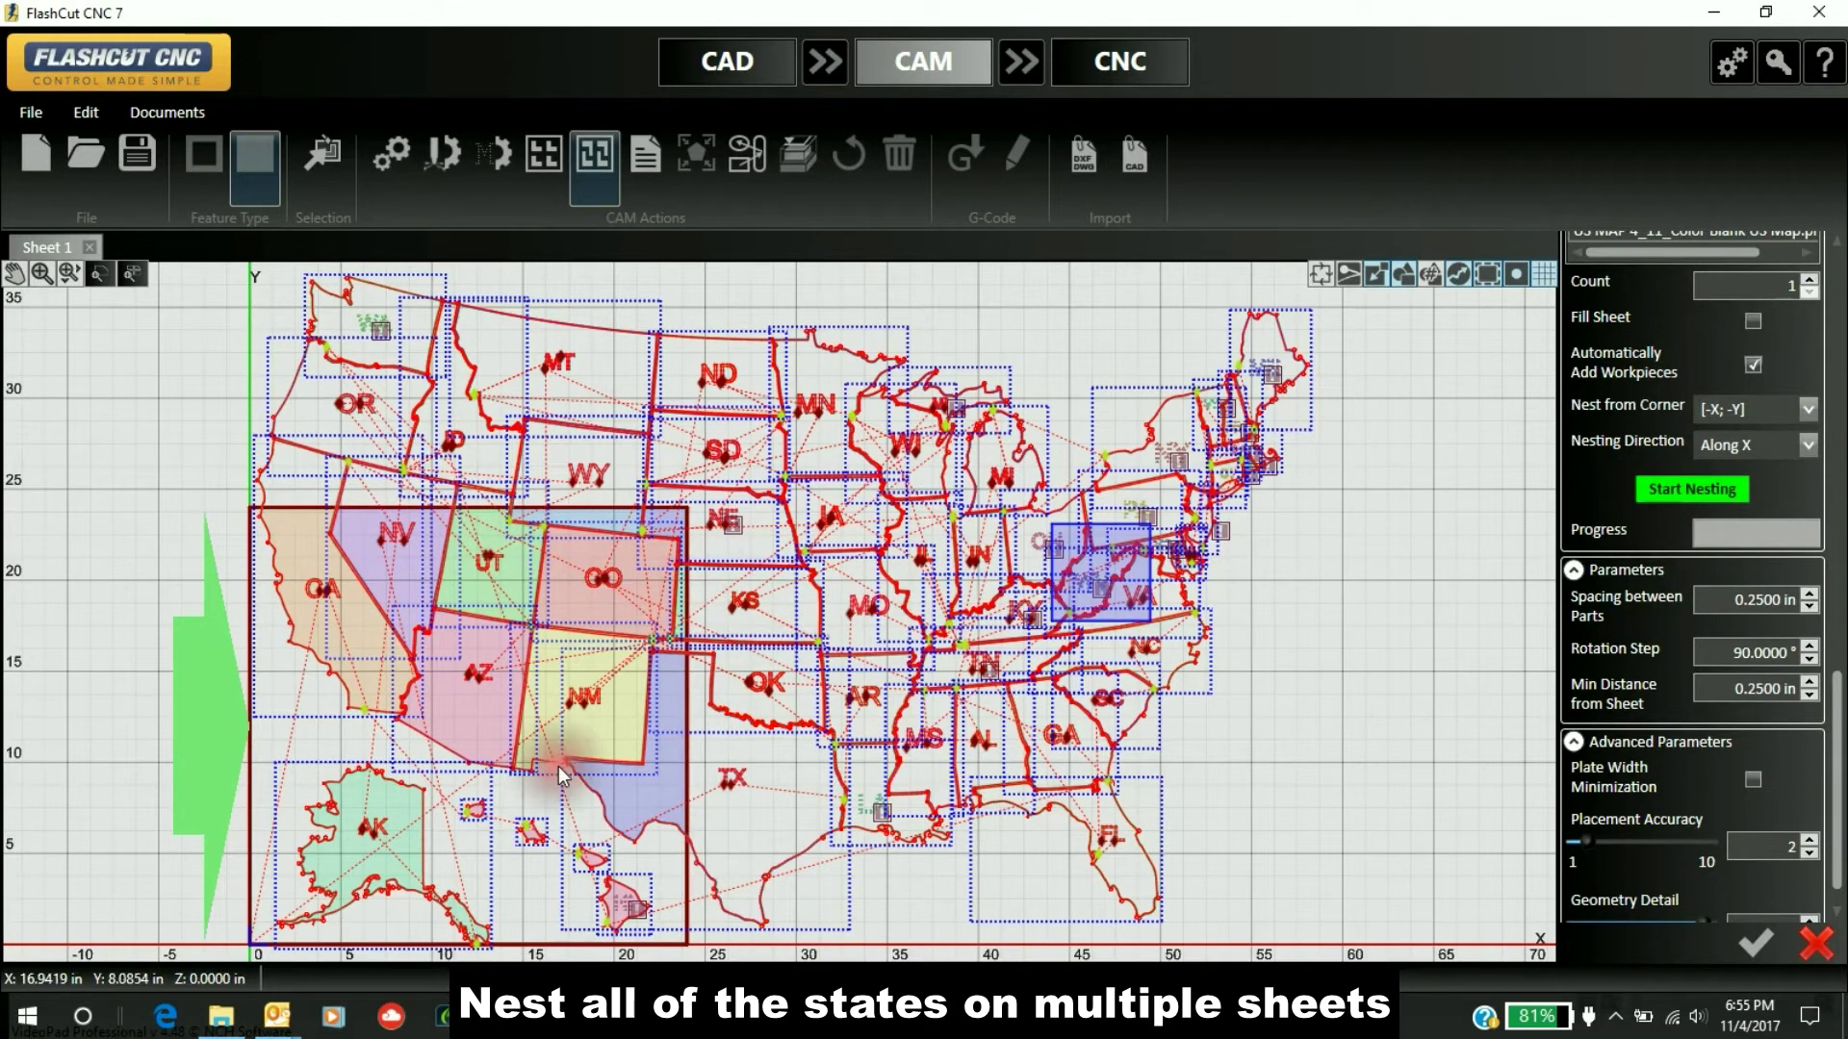
{"action": "left_click", "coordinate": [1681, 854]}
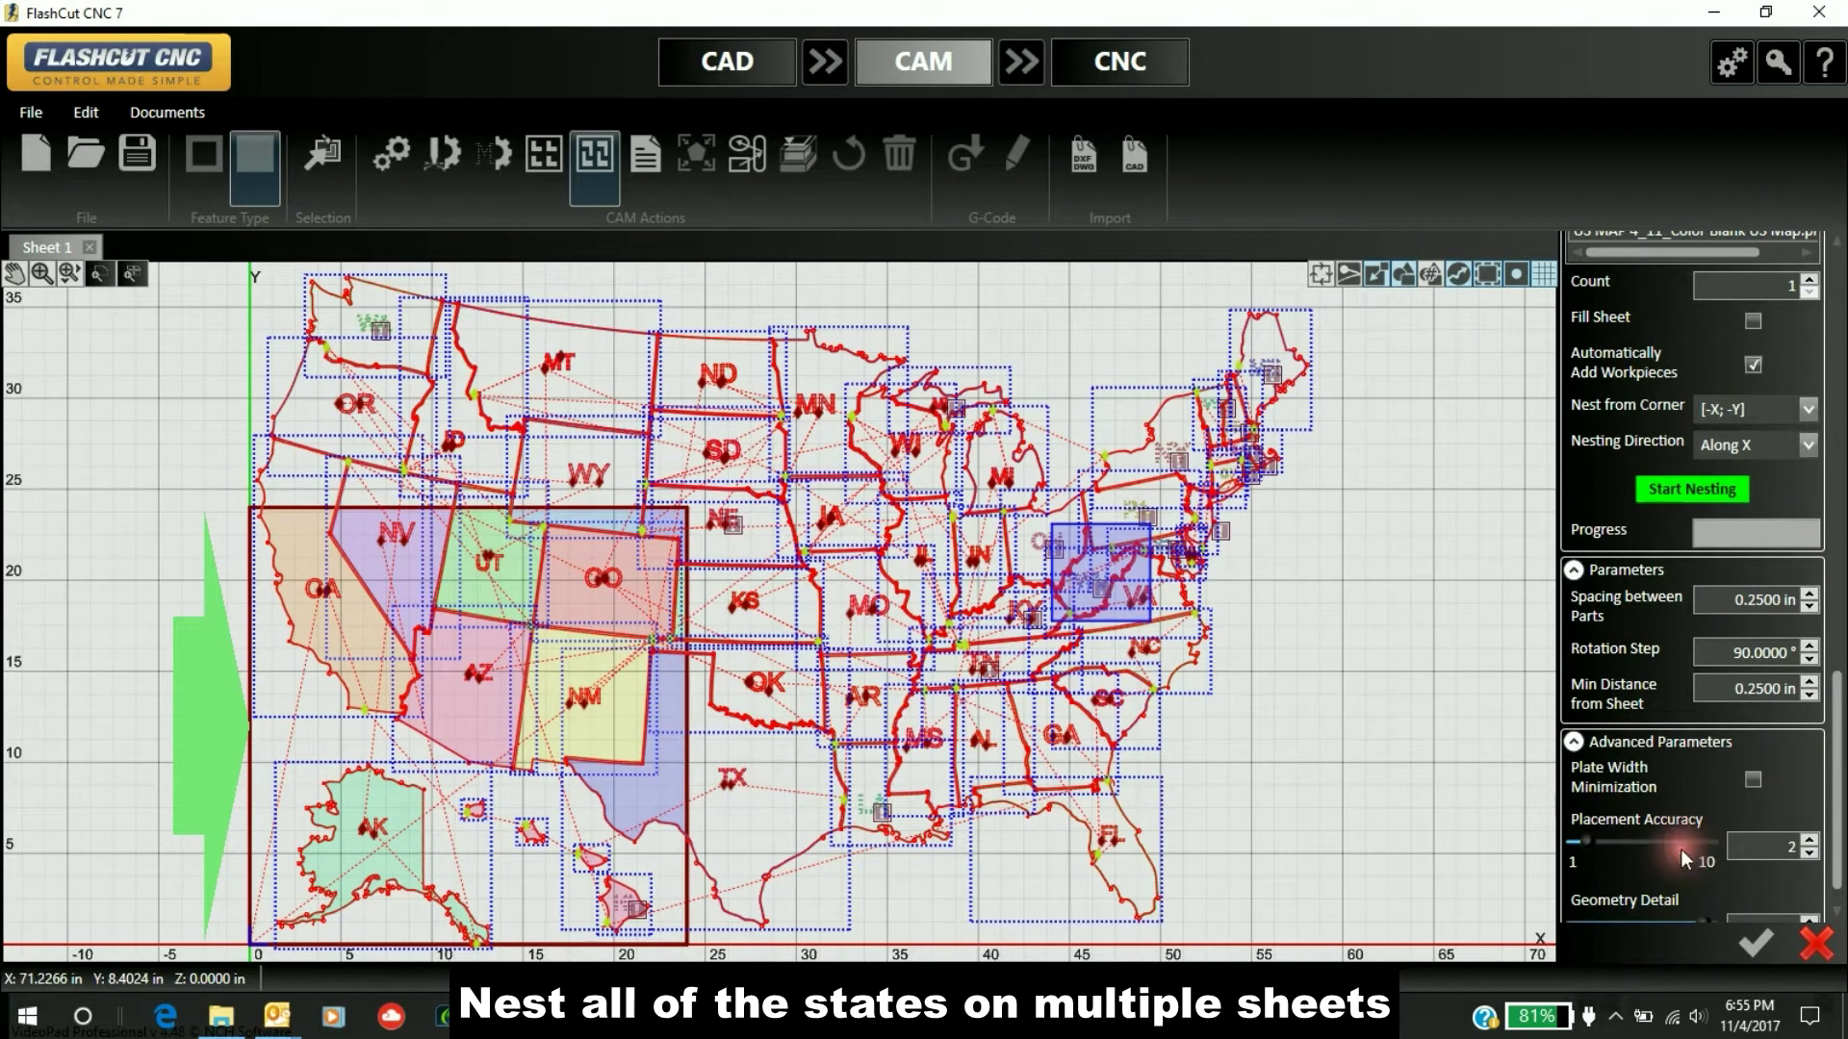
{"action": "left_click", "coordinate": [1708, 499]}
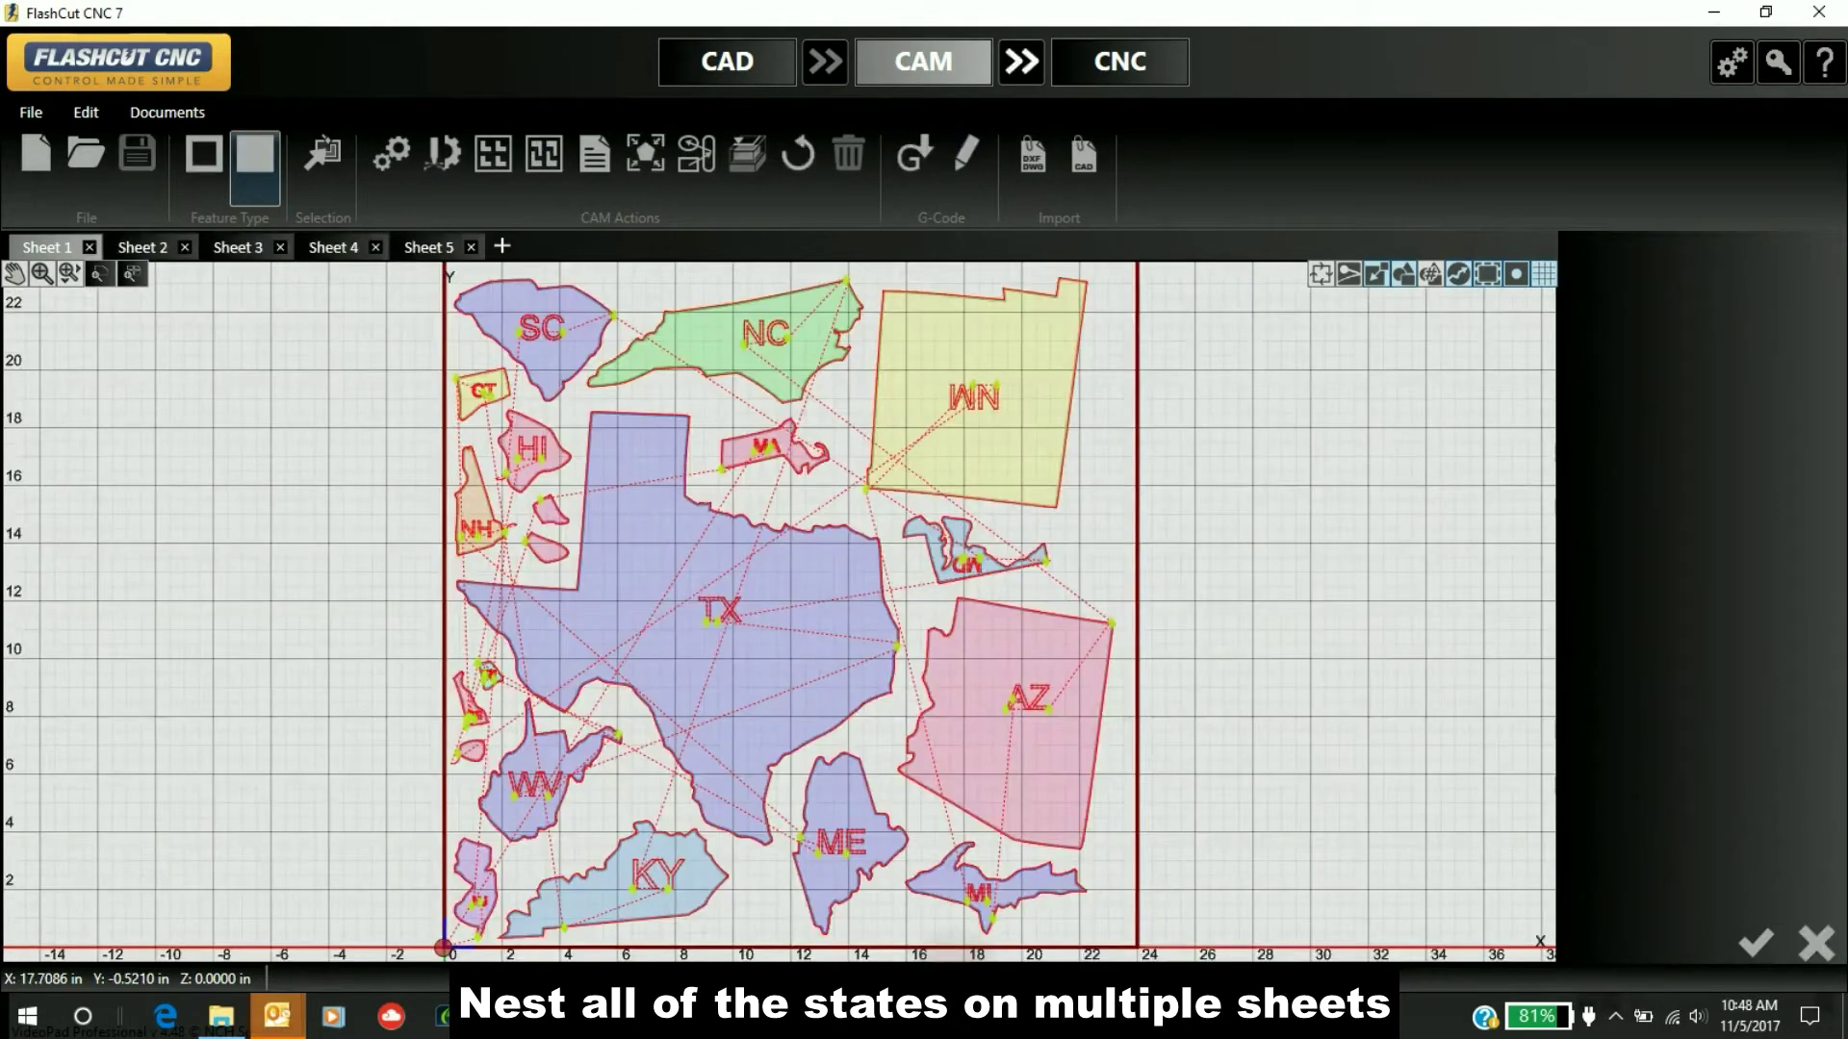
- Review the nested state parts on each sheet, from Sheet 1 through Sheet 5
{"action": "left_click", "coordinate": [352, 589]}
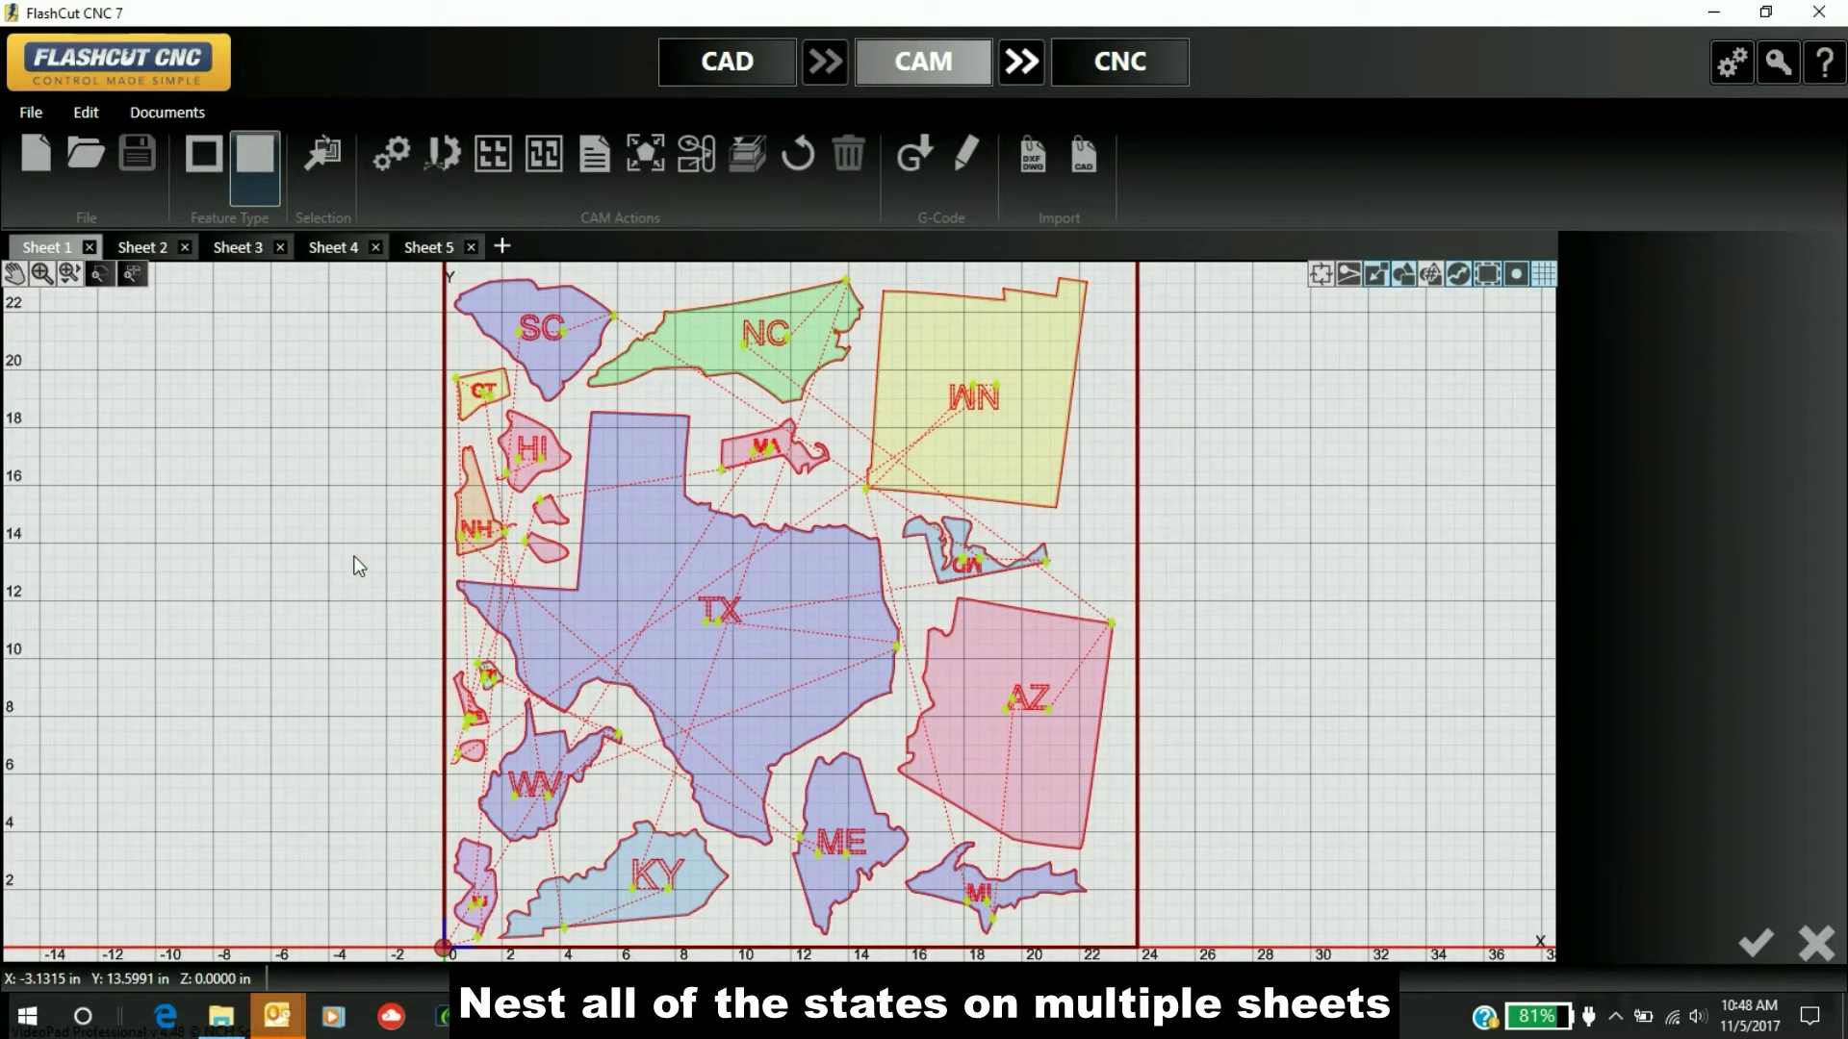
{"action": "left_click", "coordinate": [231, 420]}
{"action": "left_click", "coordinate": [414, 450]}
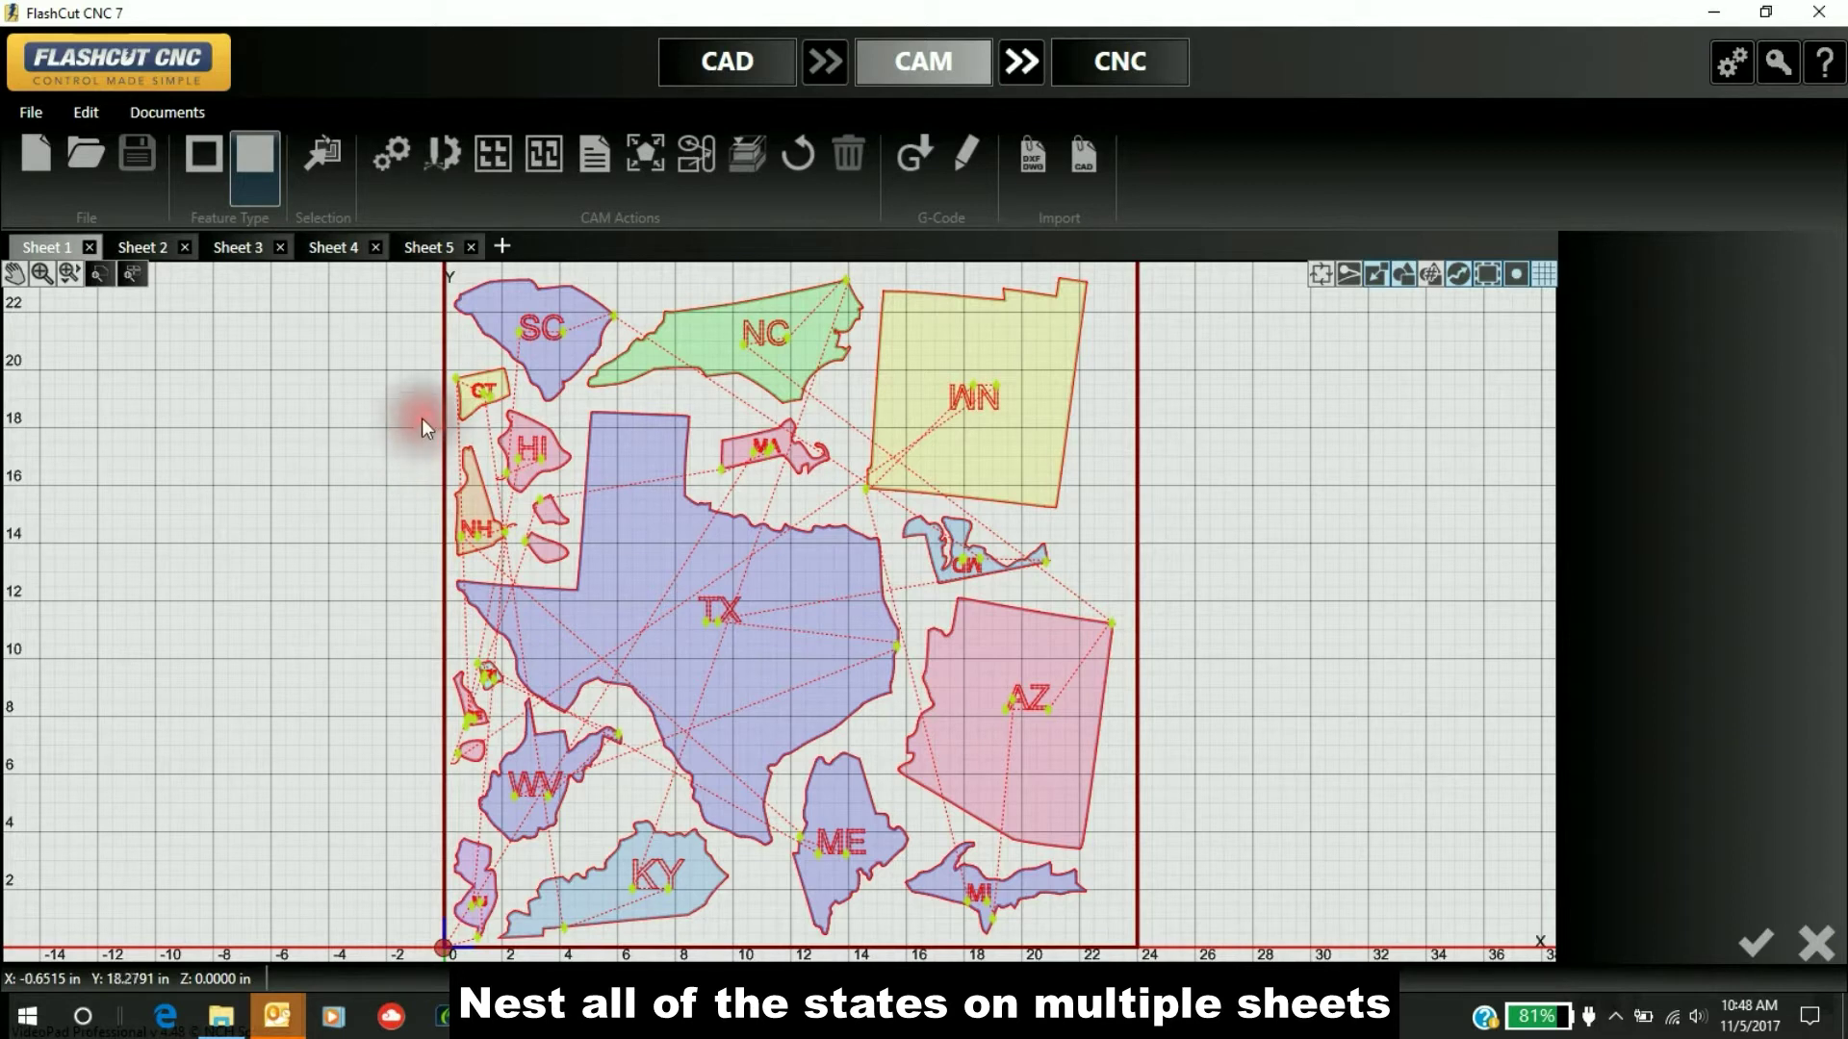
{"action": "left_click", "coordinate": [114, 249]}
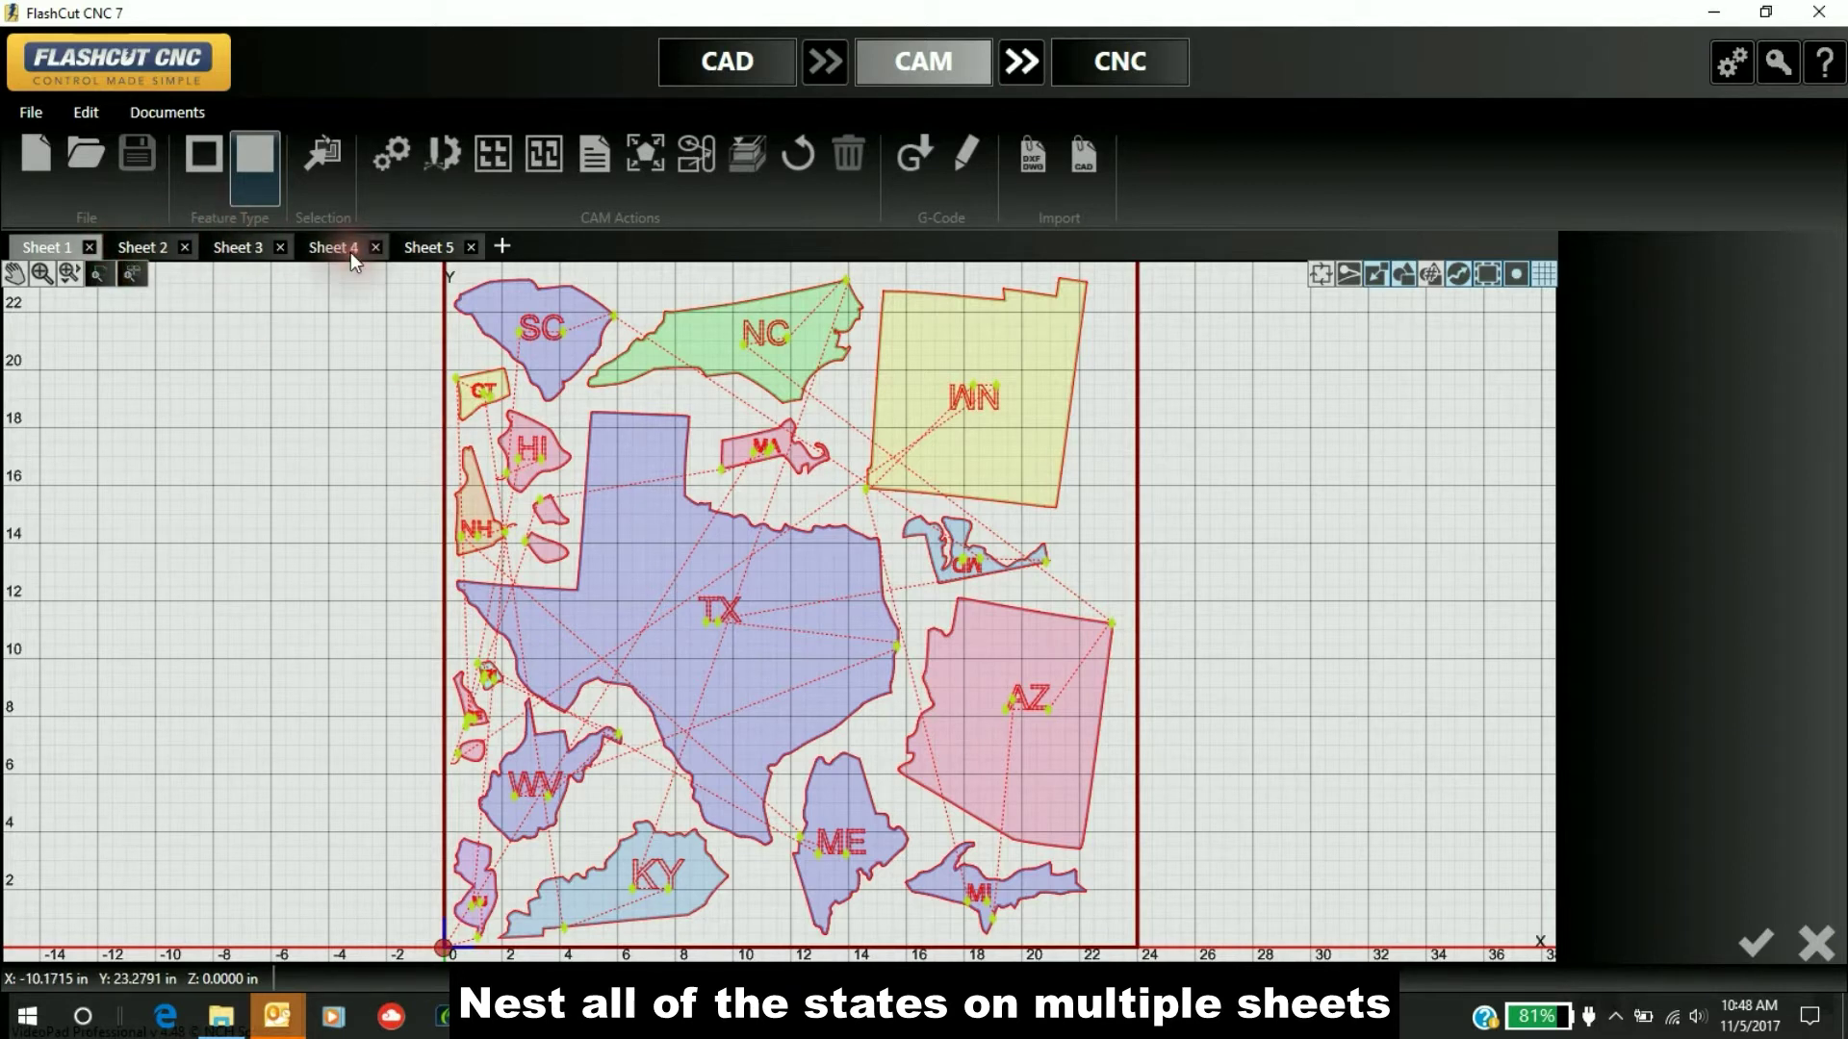
{"action": "left_click", "coordinate": [151, 249]}
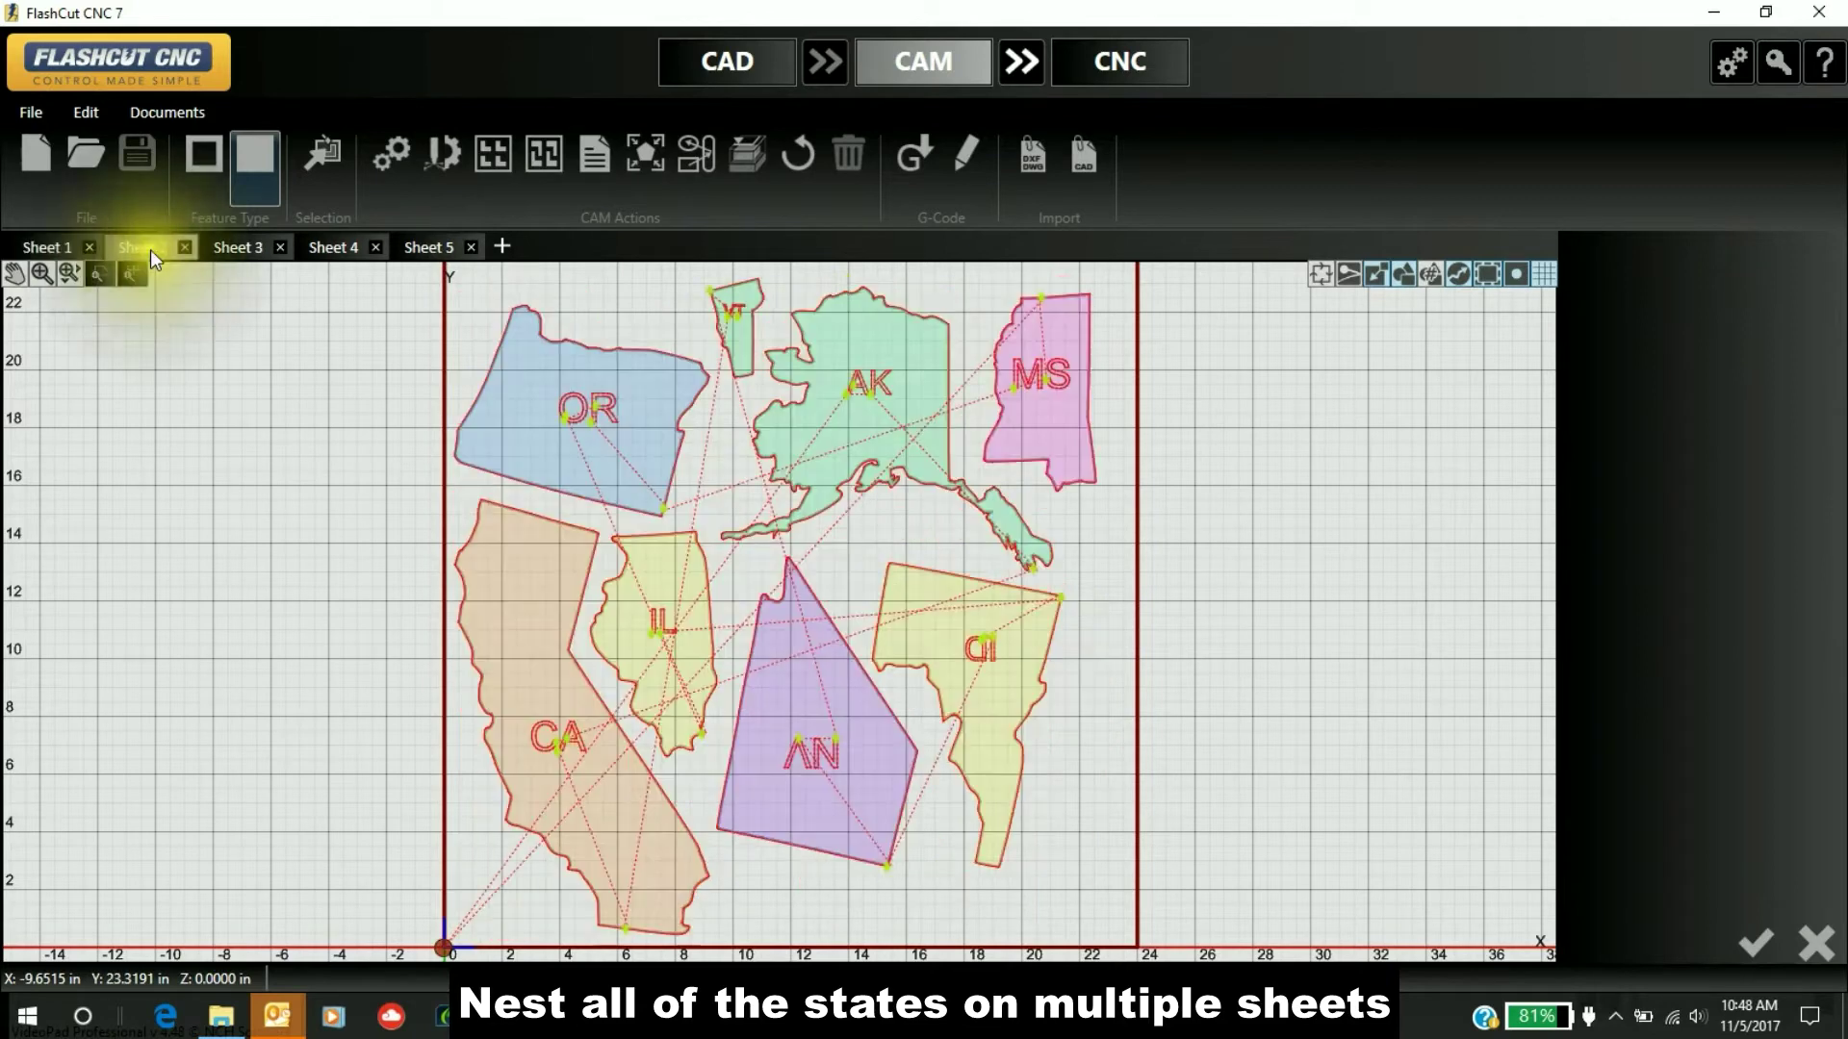
{"action": "left_click", "coordinate": [219, 247]}
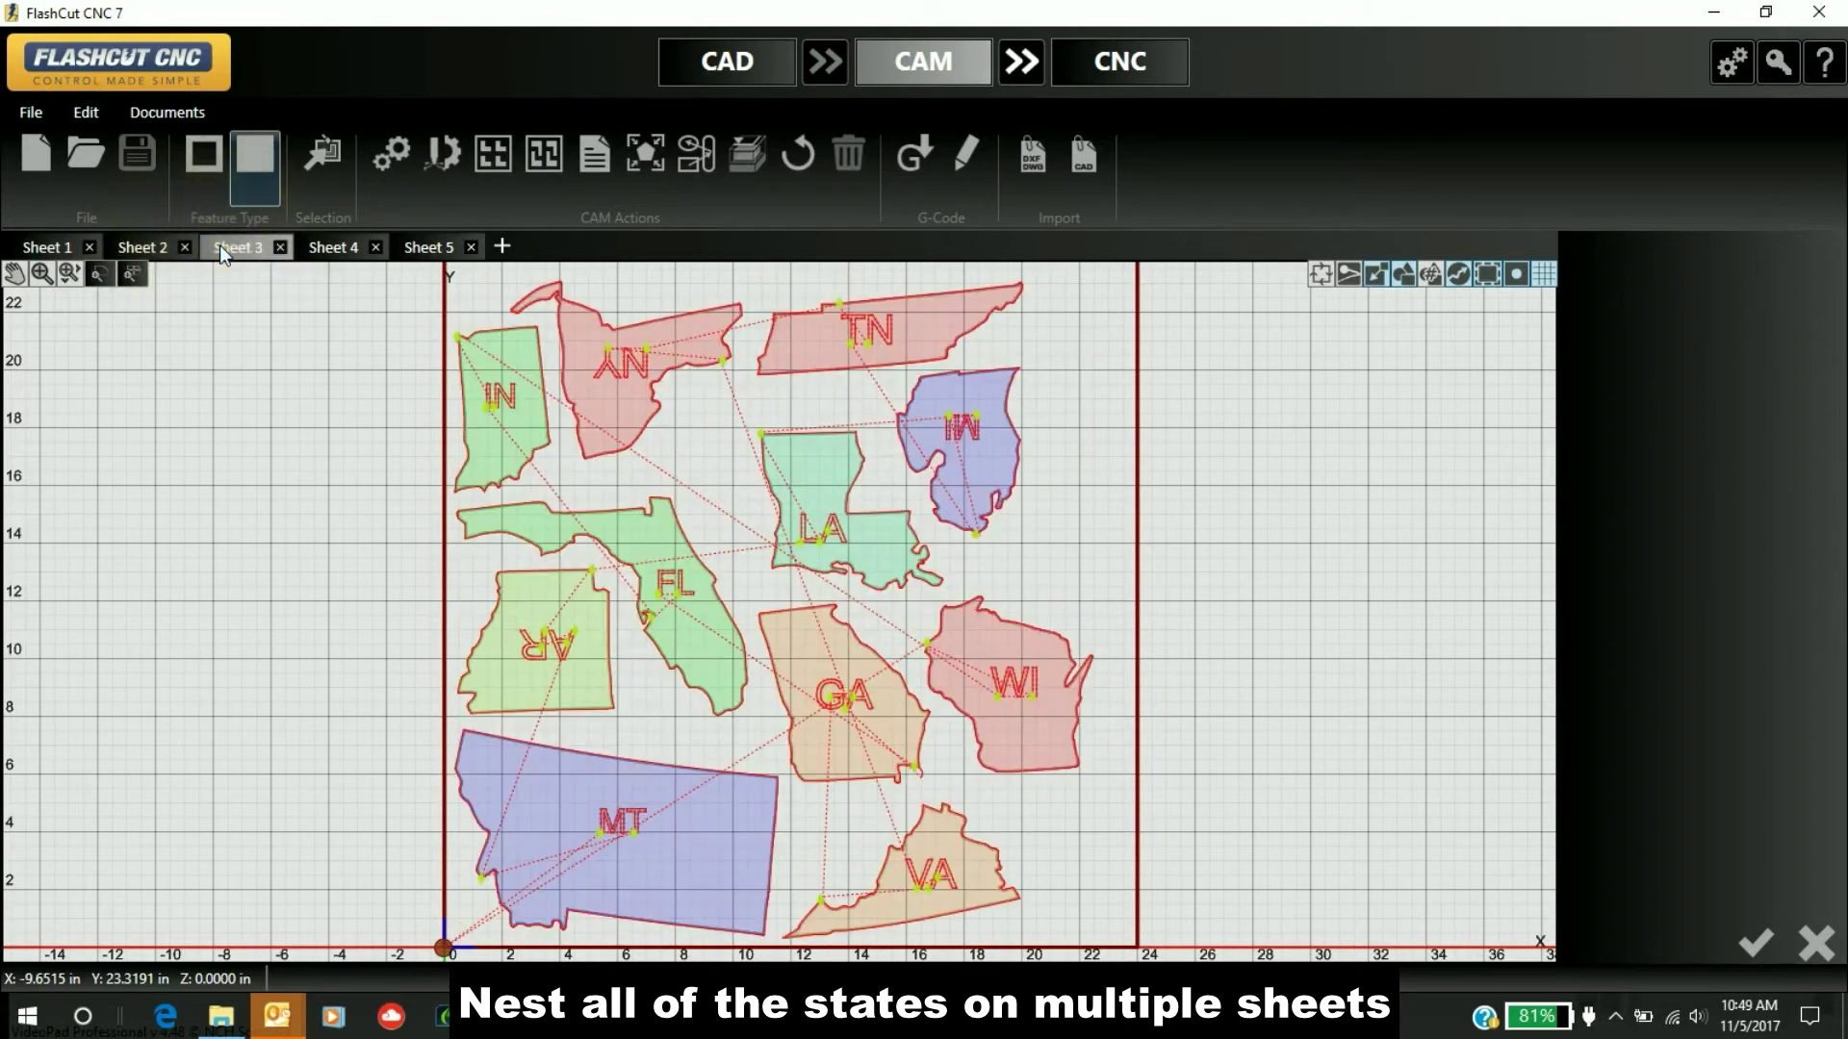
{"action": "left_click", "coordinate": [334, 246]}
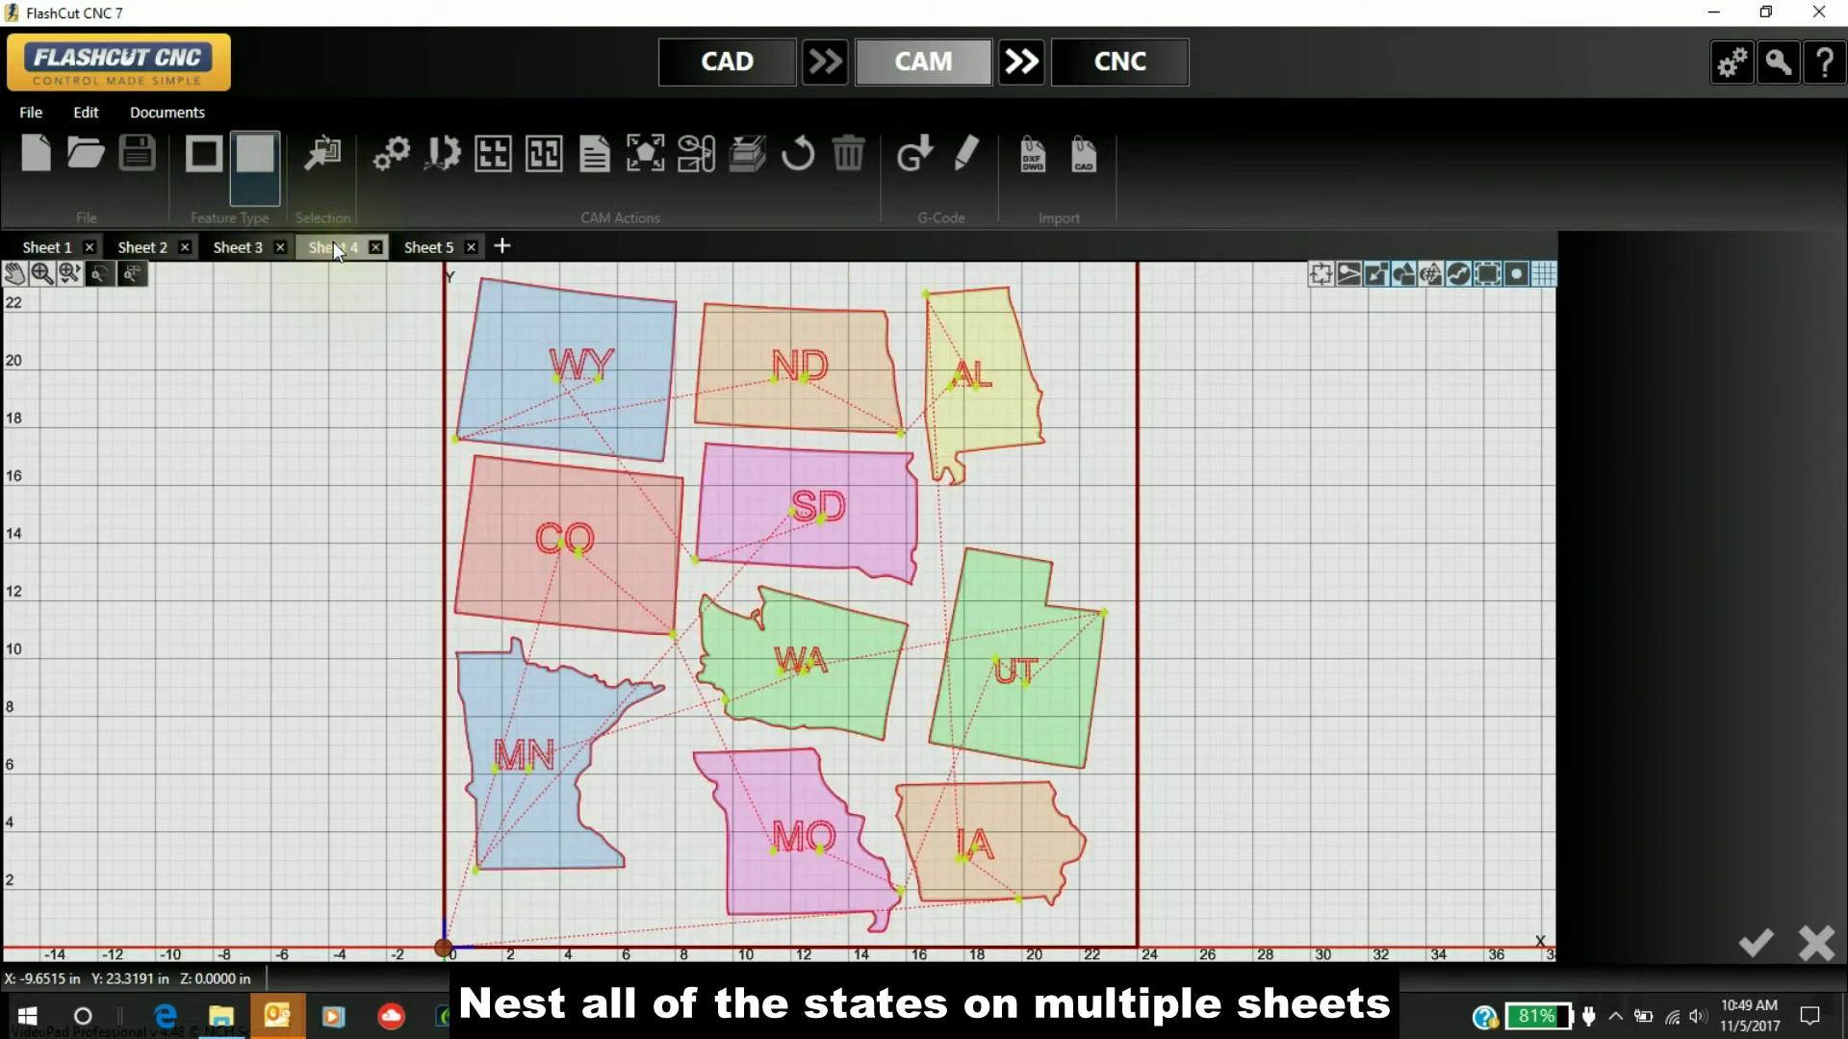
{"action": "left_click", "coordinate": [435, 254]}
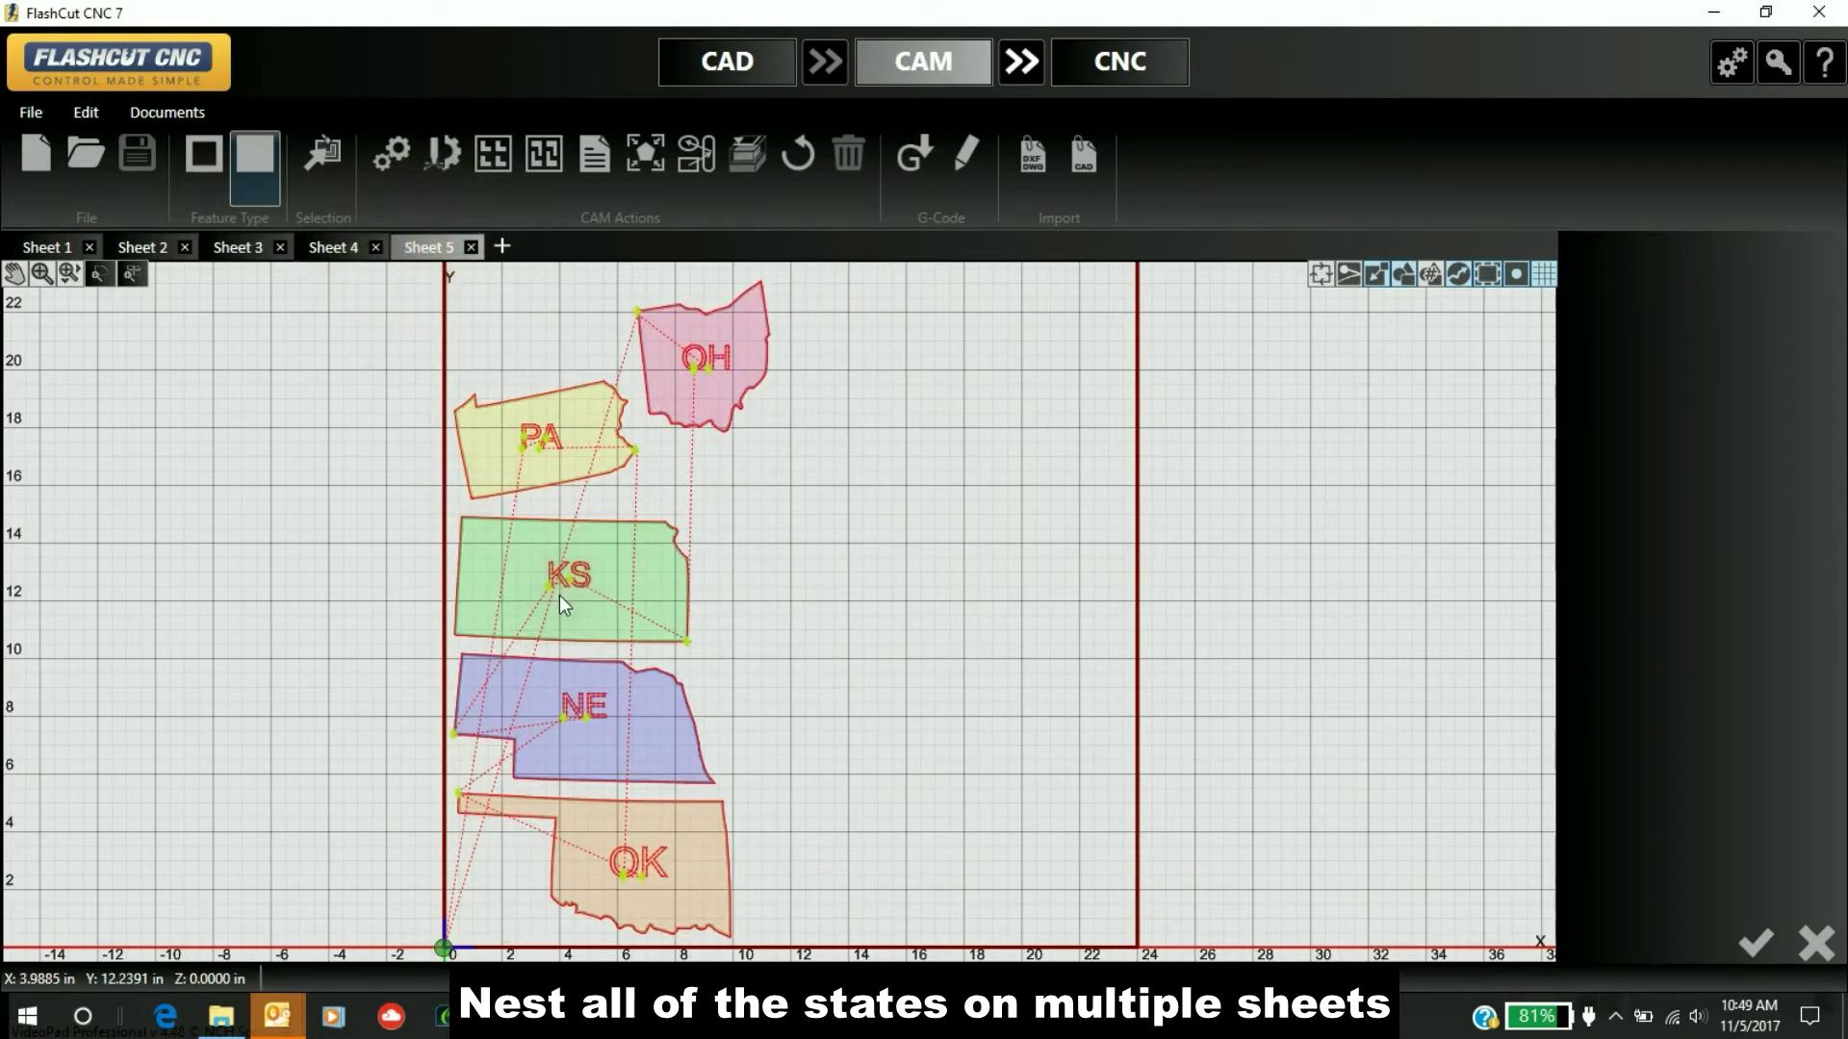
- Check which fabrication head is assigned to the KS lettering and to the Nebraska outline on Sheet 5
{"action": "scroll", "coordinate": [559, 594], "scroll_direction": "up", "scroll_amount": 3}
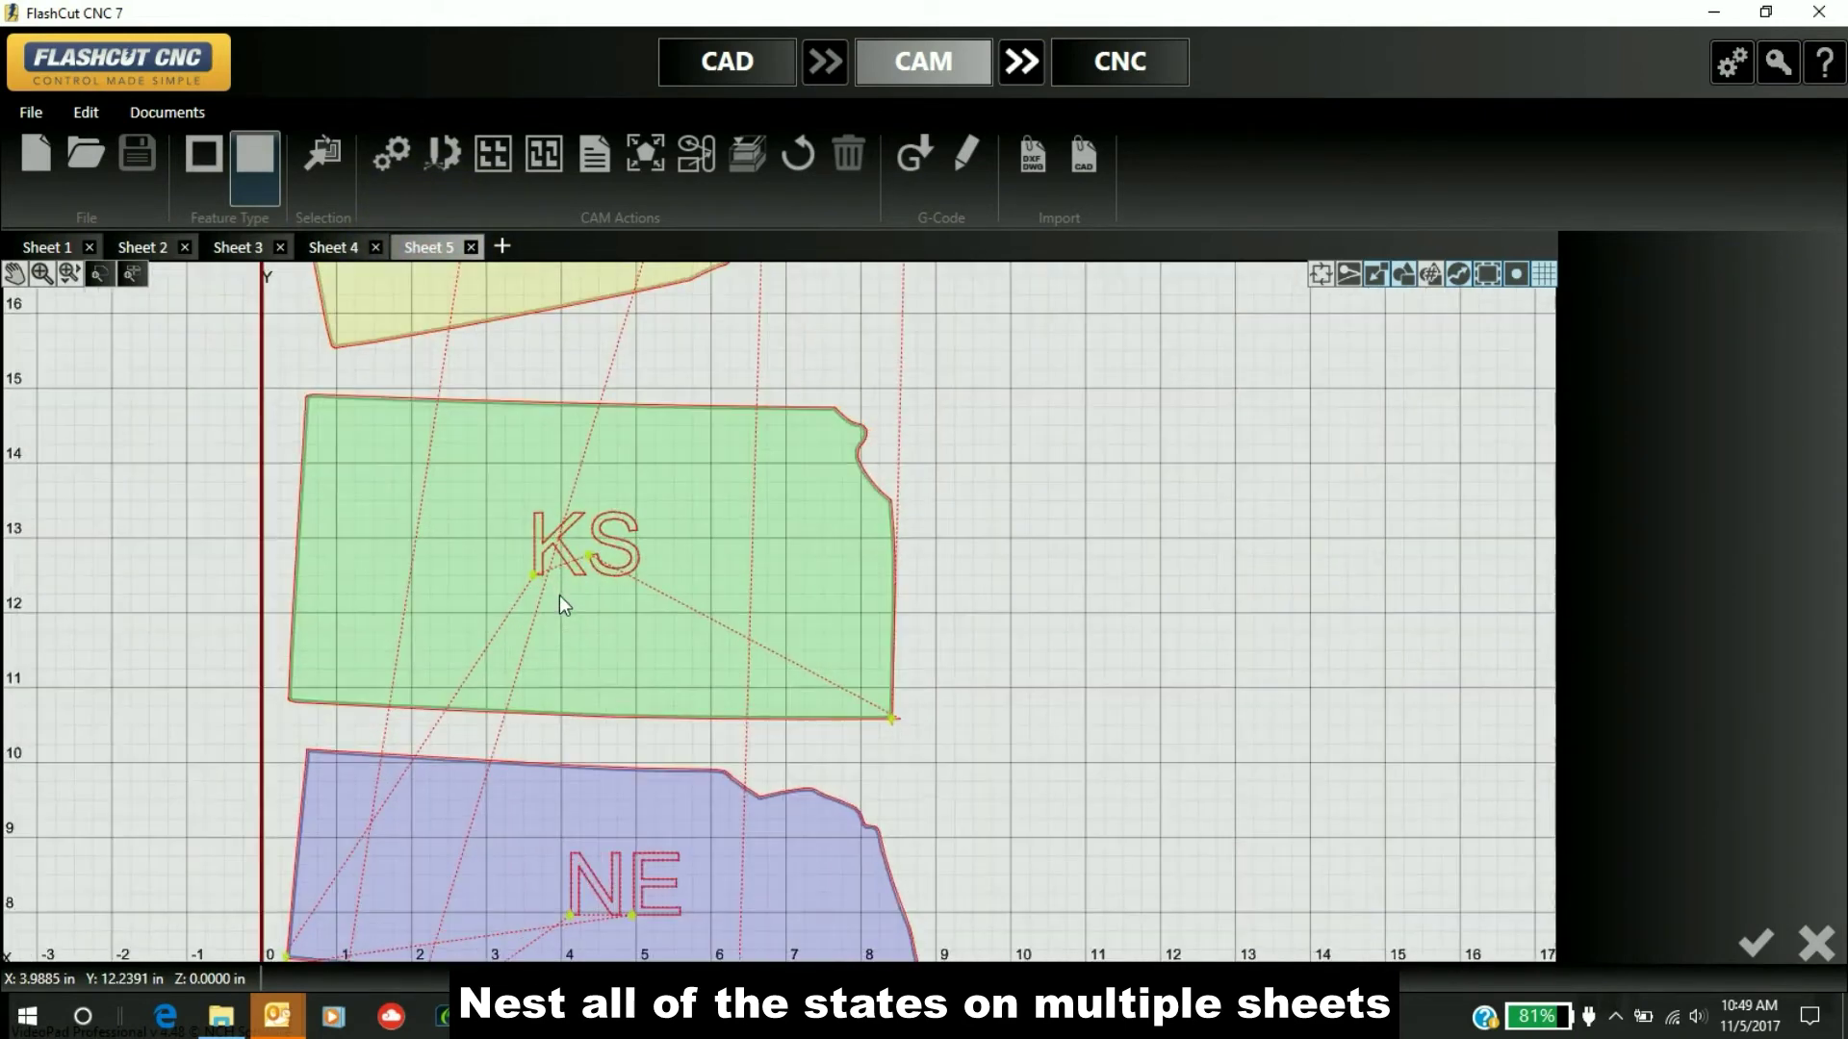
{"action": "left_click", "coordinate": [568, 531]}
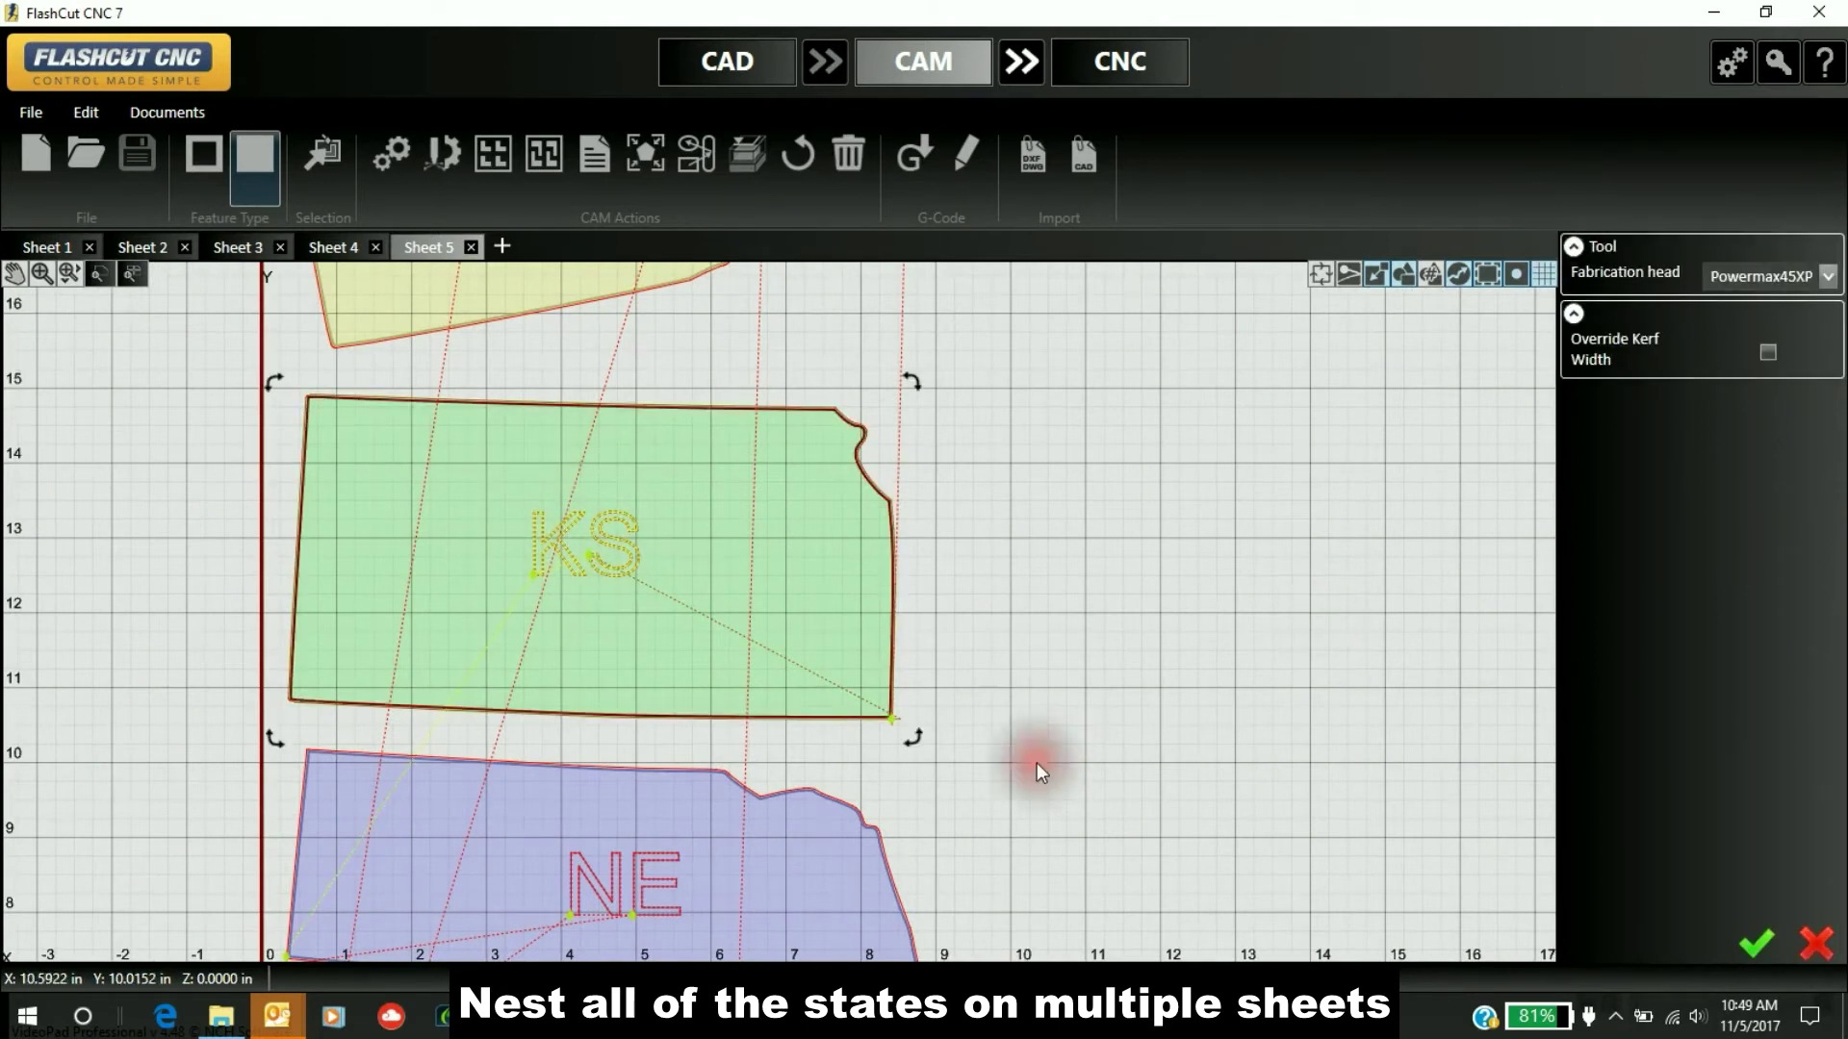
{"action": "left_click", "coordinate": [929, 846]}
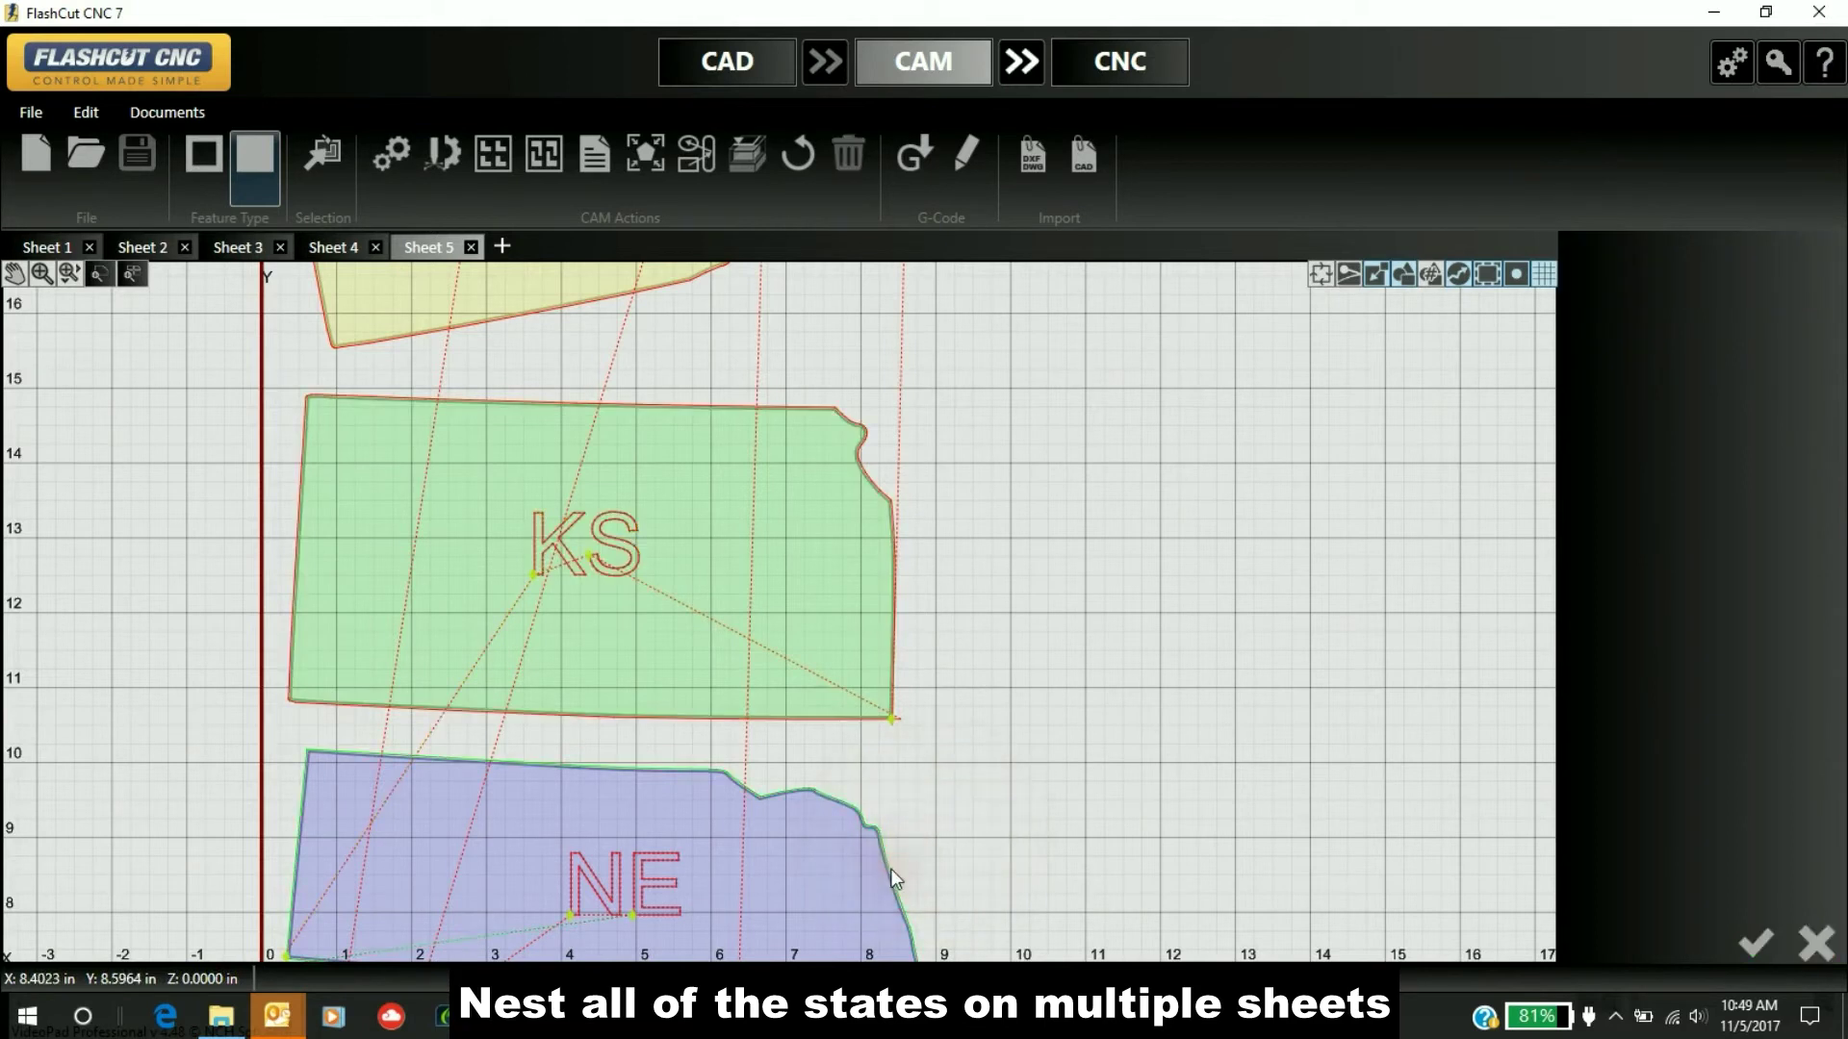
{"action": "left_click", "coordinate": [891, 870]}
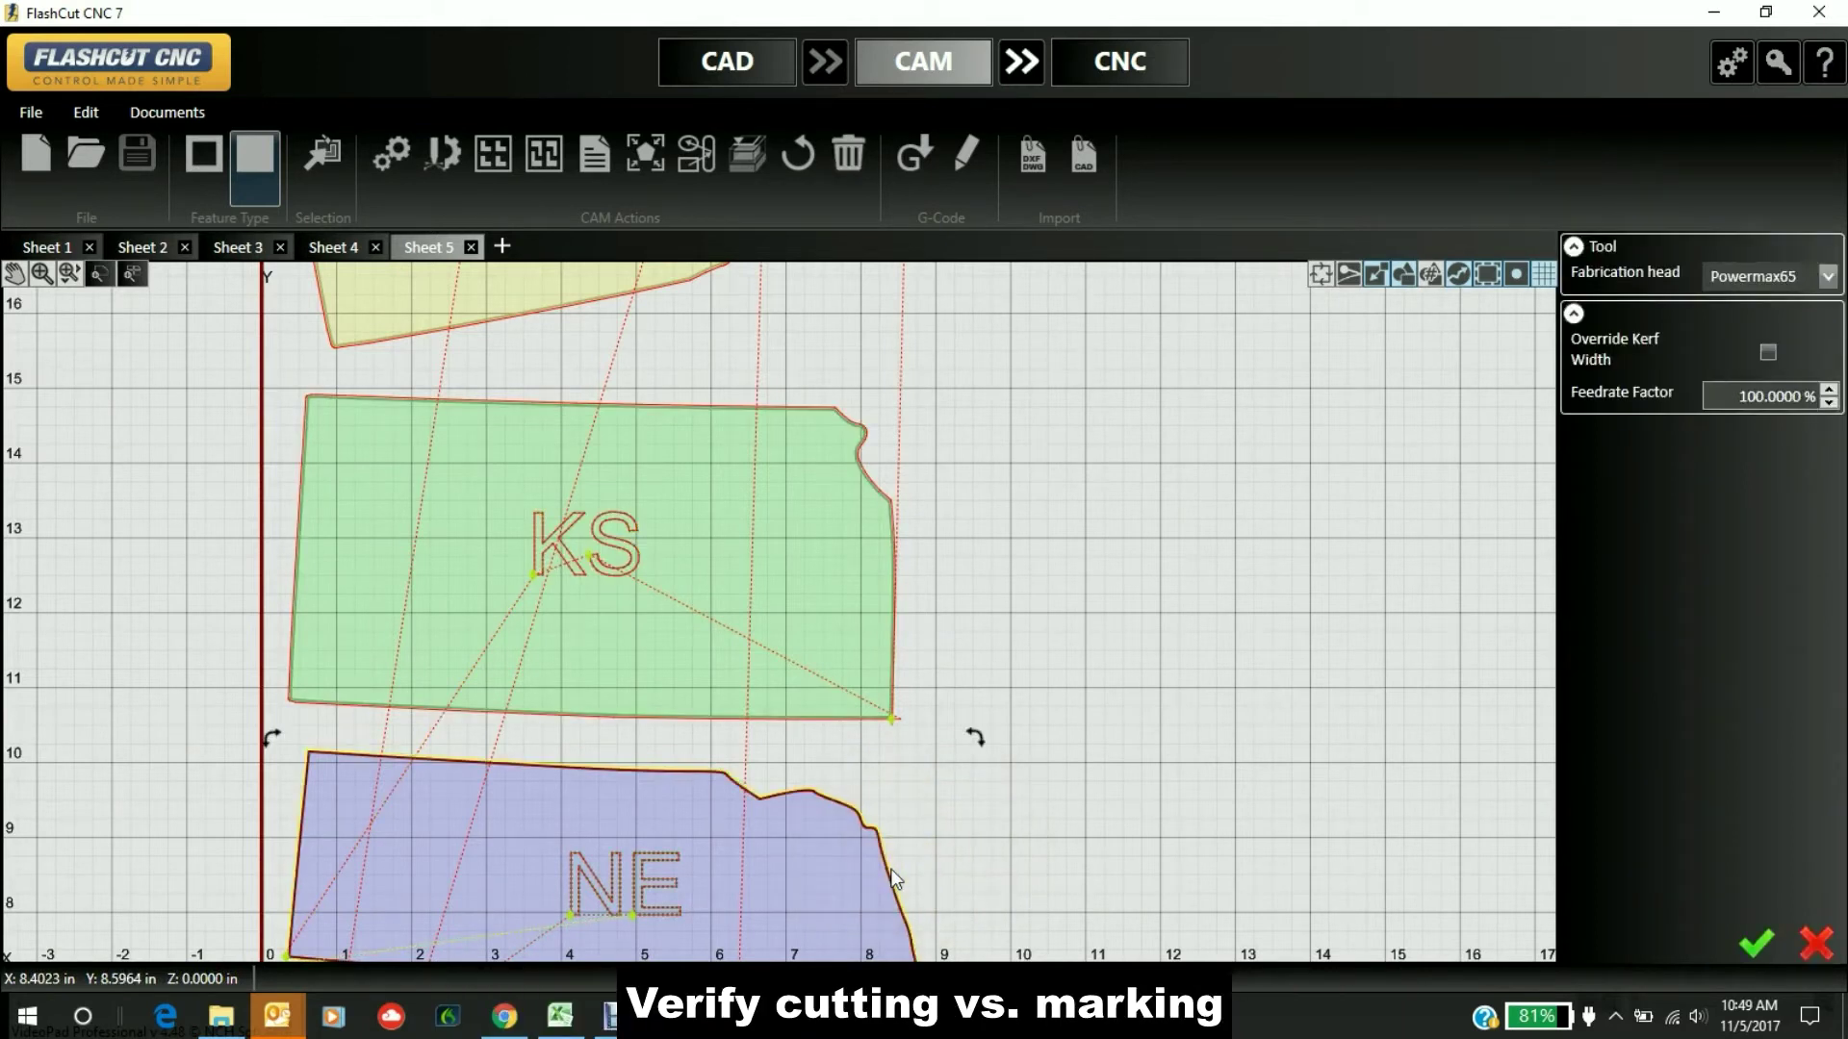
{"action": "left_click", "coordinate": [1604, 346]}
{"action": "left_click", "coordinate": [1131, 610]}
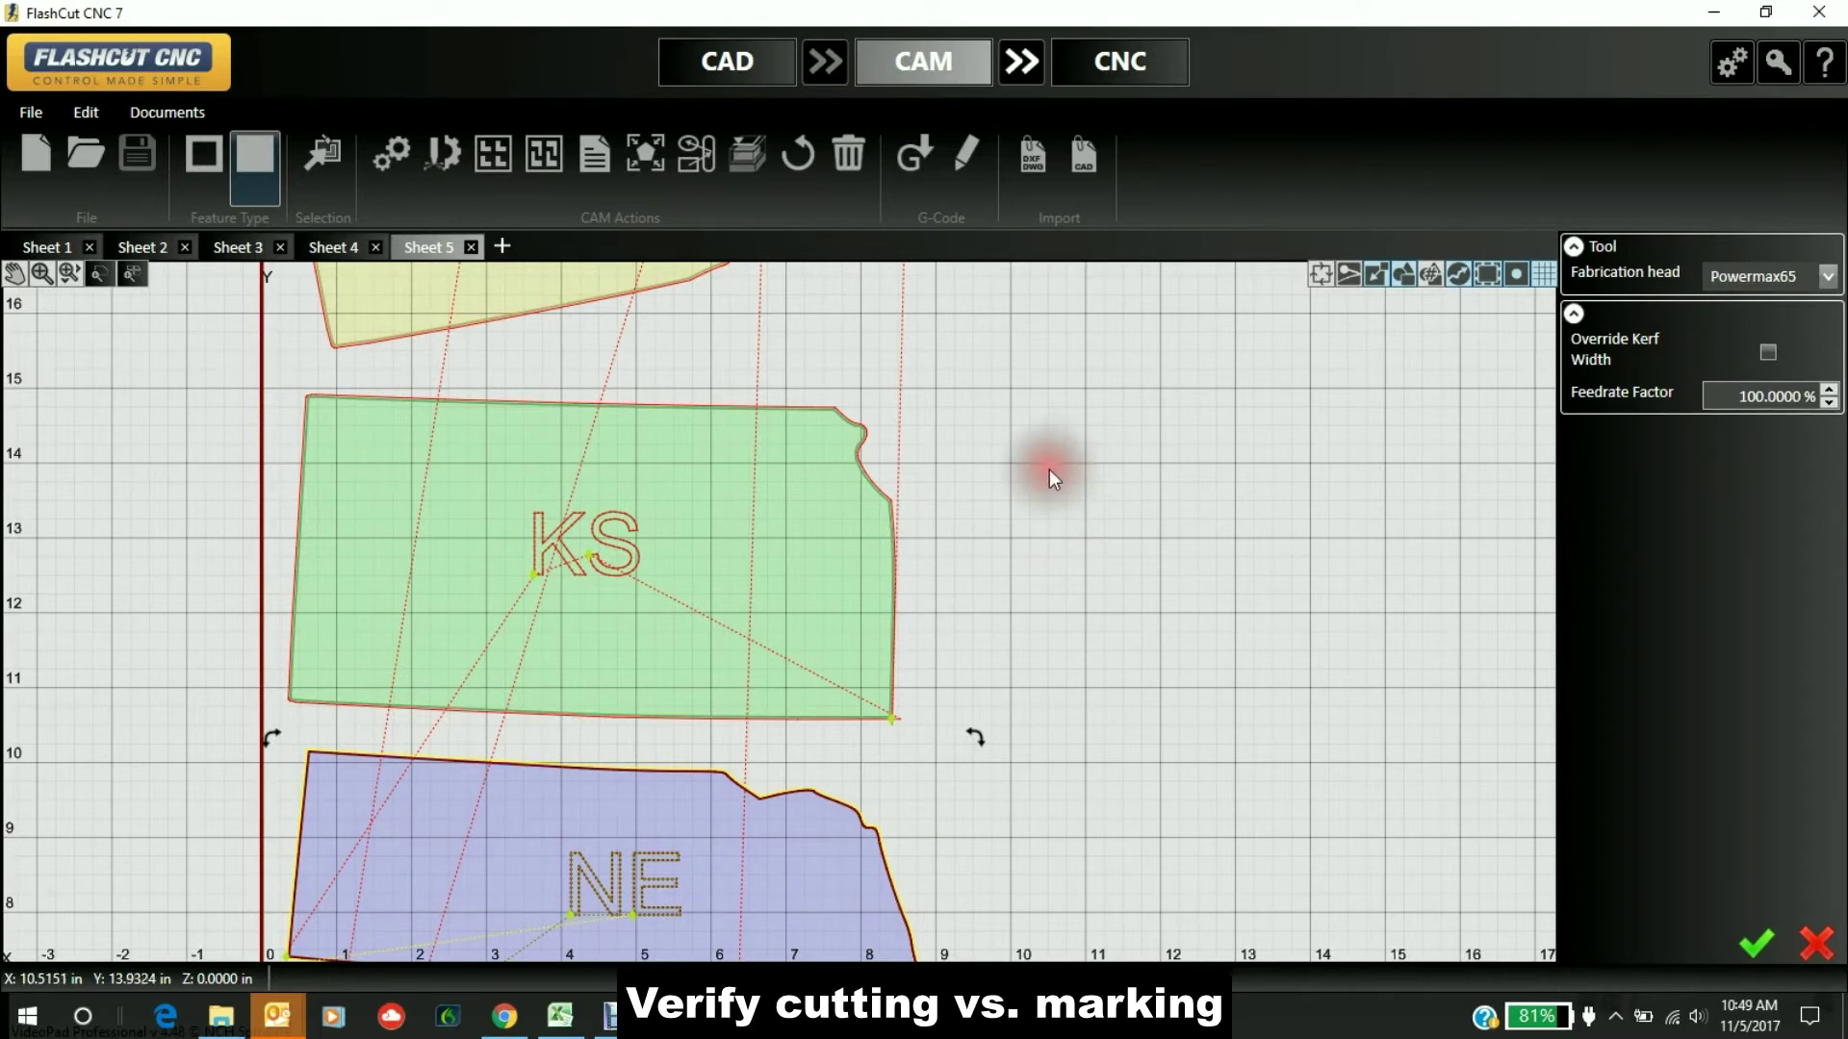
{"action": "scroll", "coordinate": [1072, 489], "scroll_direction": "down", "scroll_amount": 1}
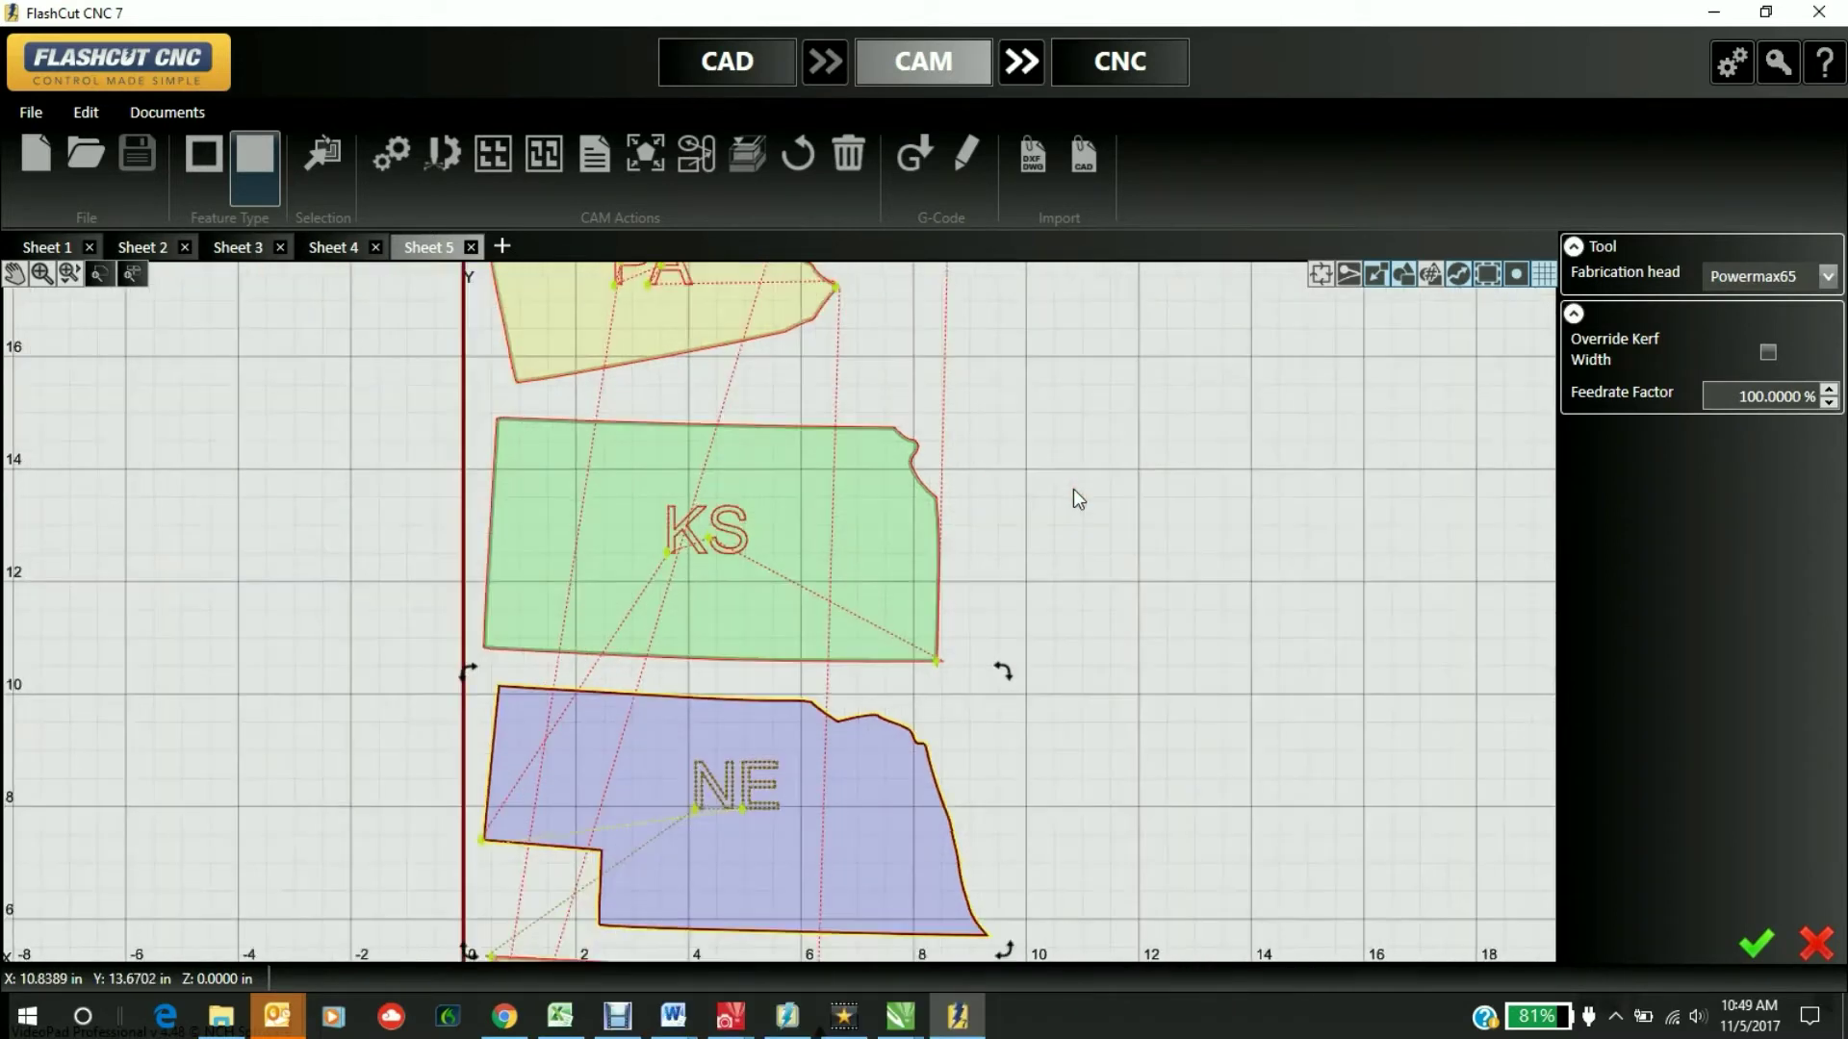
- Switch to Sheet 4 and send its nested parts to CNC for cutting
{"action": "left_click", "coordinate": [334, 247]}
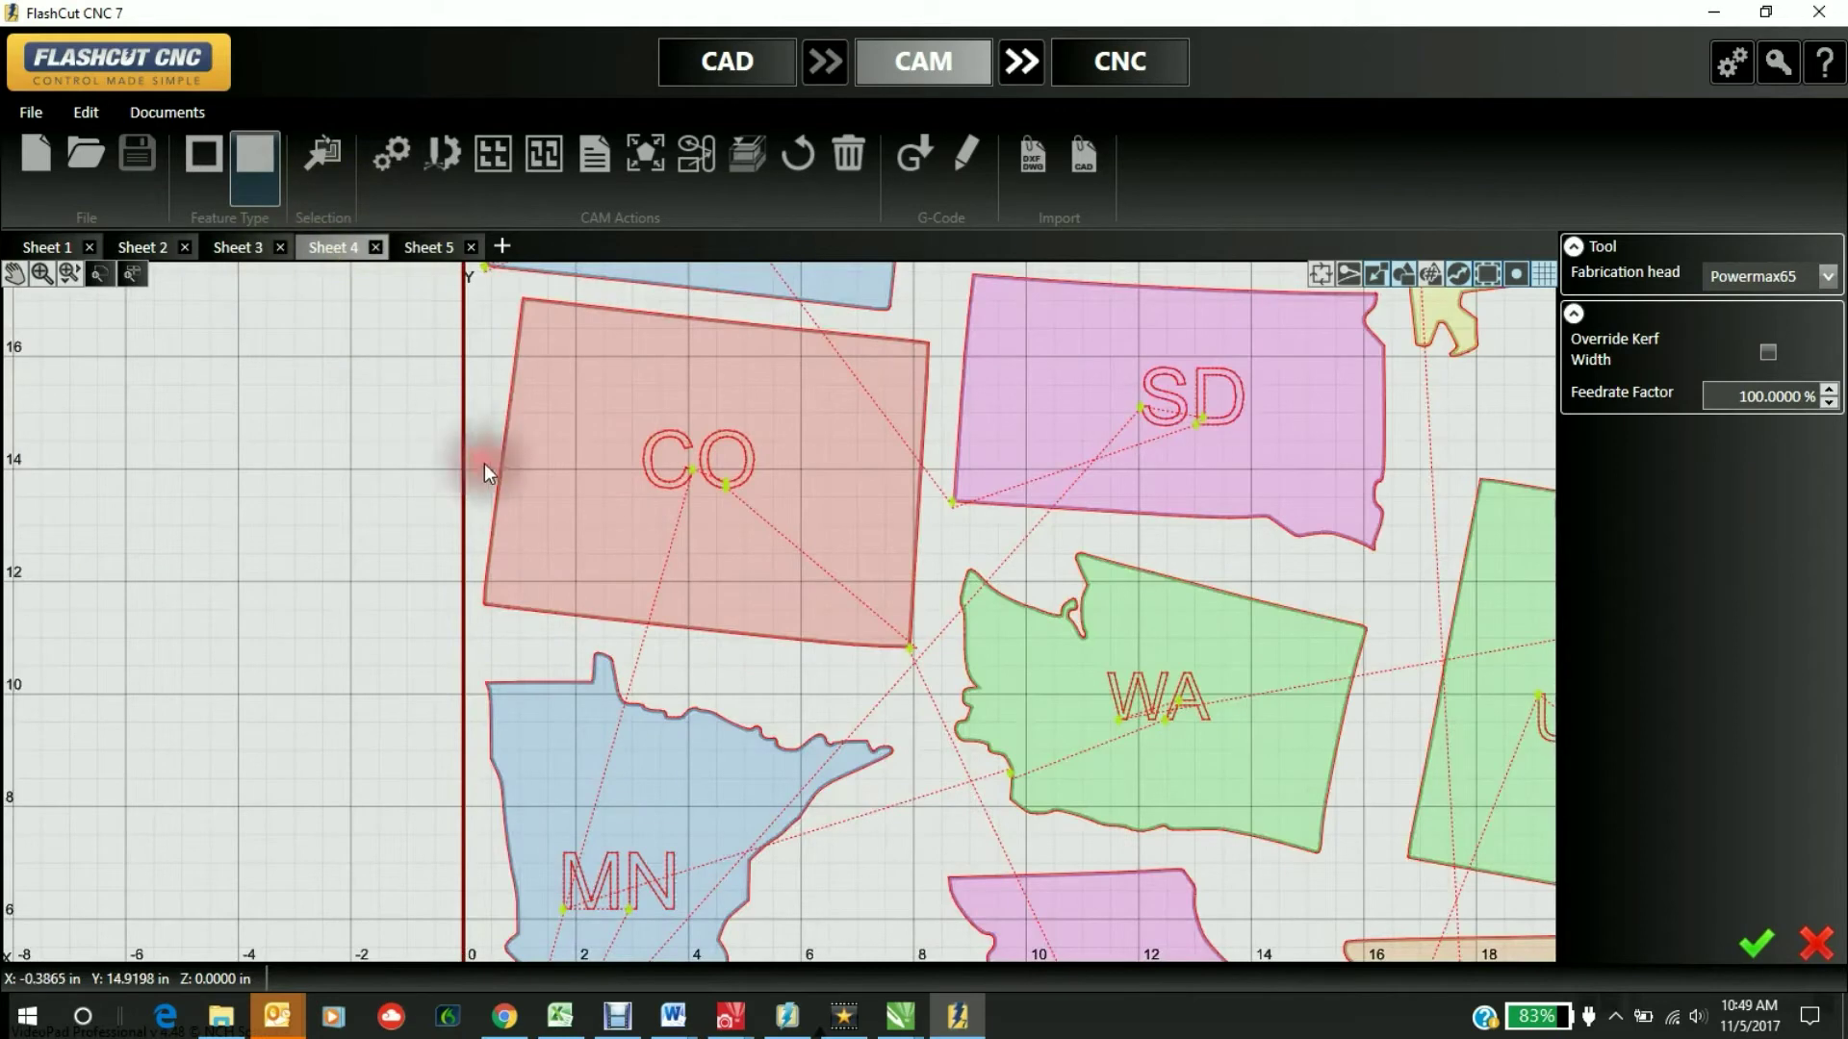
{"action": "left_click", "coordinate": [812, 466]}
{"action": "scroll", "coordinate": [815, 457], "scroll_direction": "down", "scroll_amount": 4}
{"action": "scroll", "coordinate": [819, 453], "scroll_direction": "up", "scroll_amount": 2}
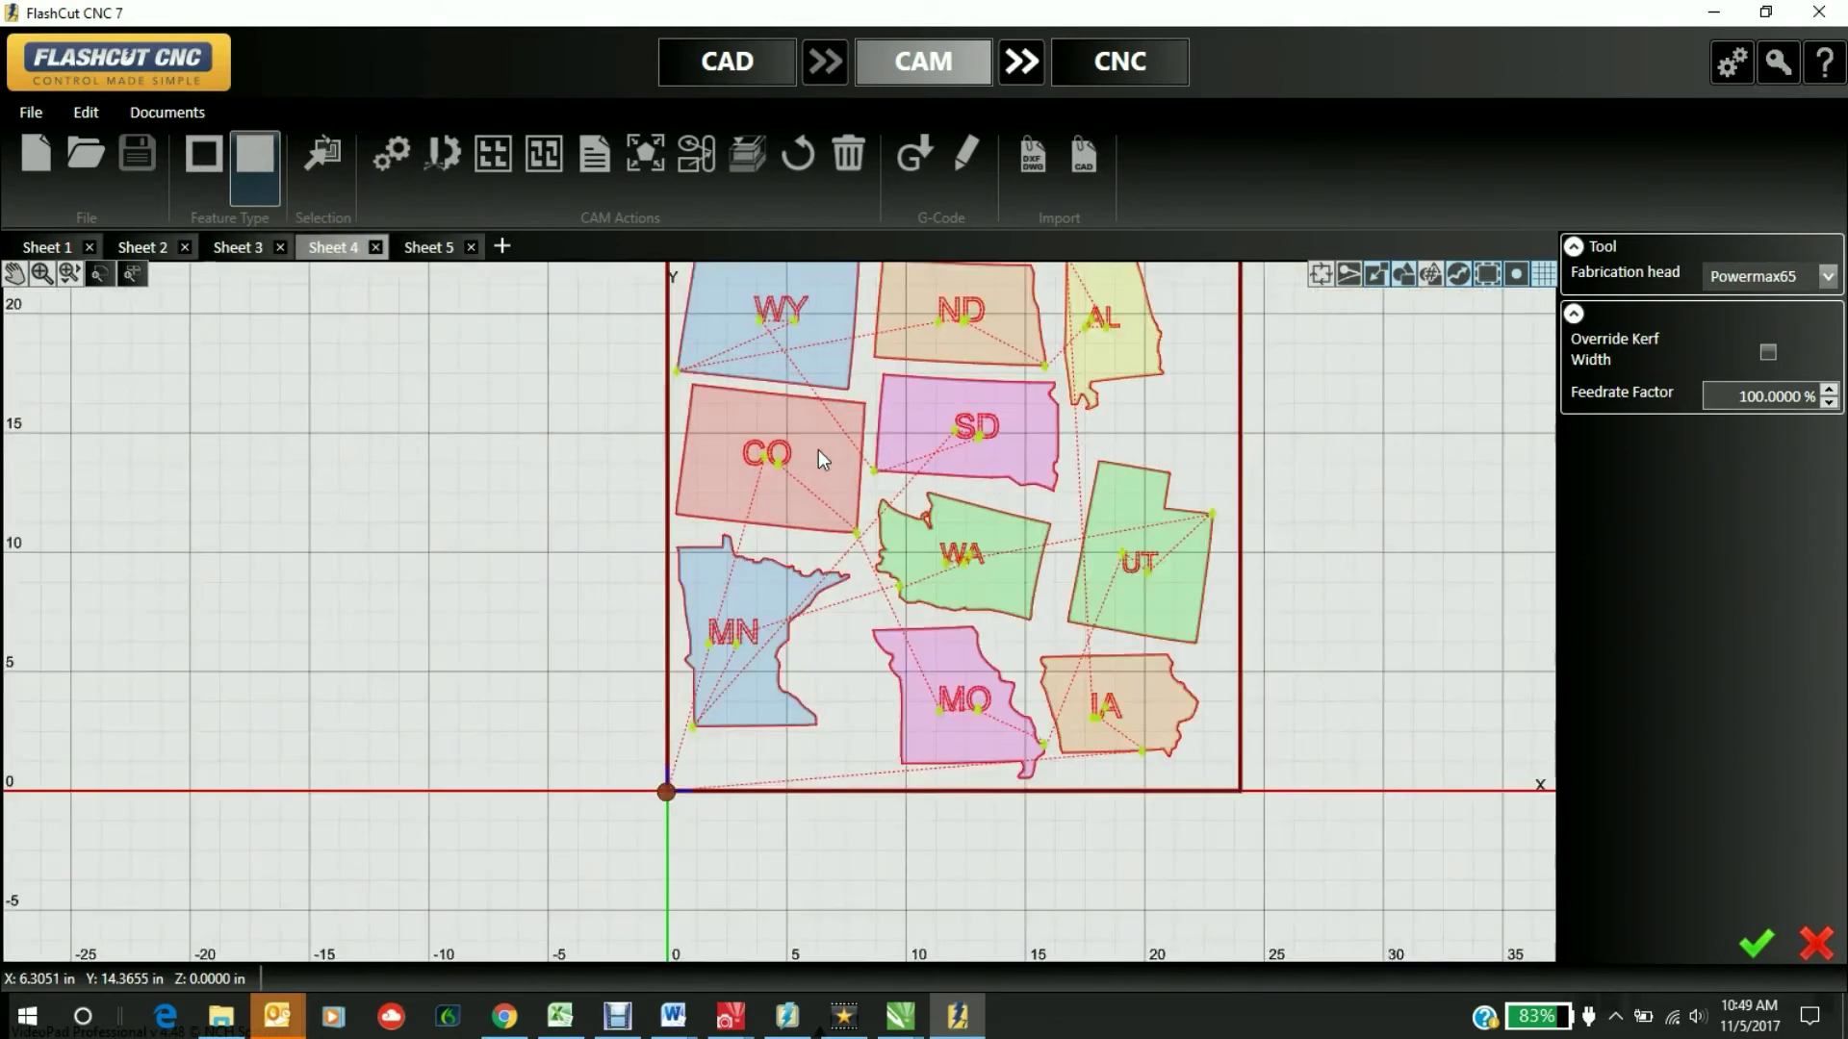
{"action": "left_click", "coordinate": [1021, 61]}
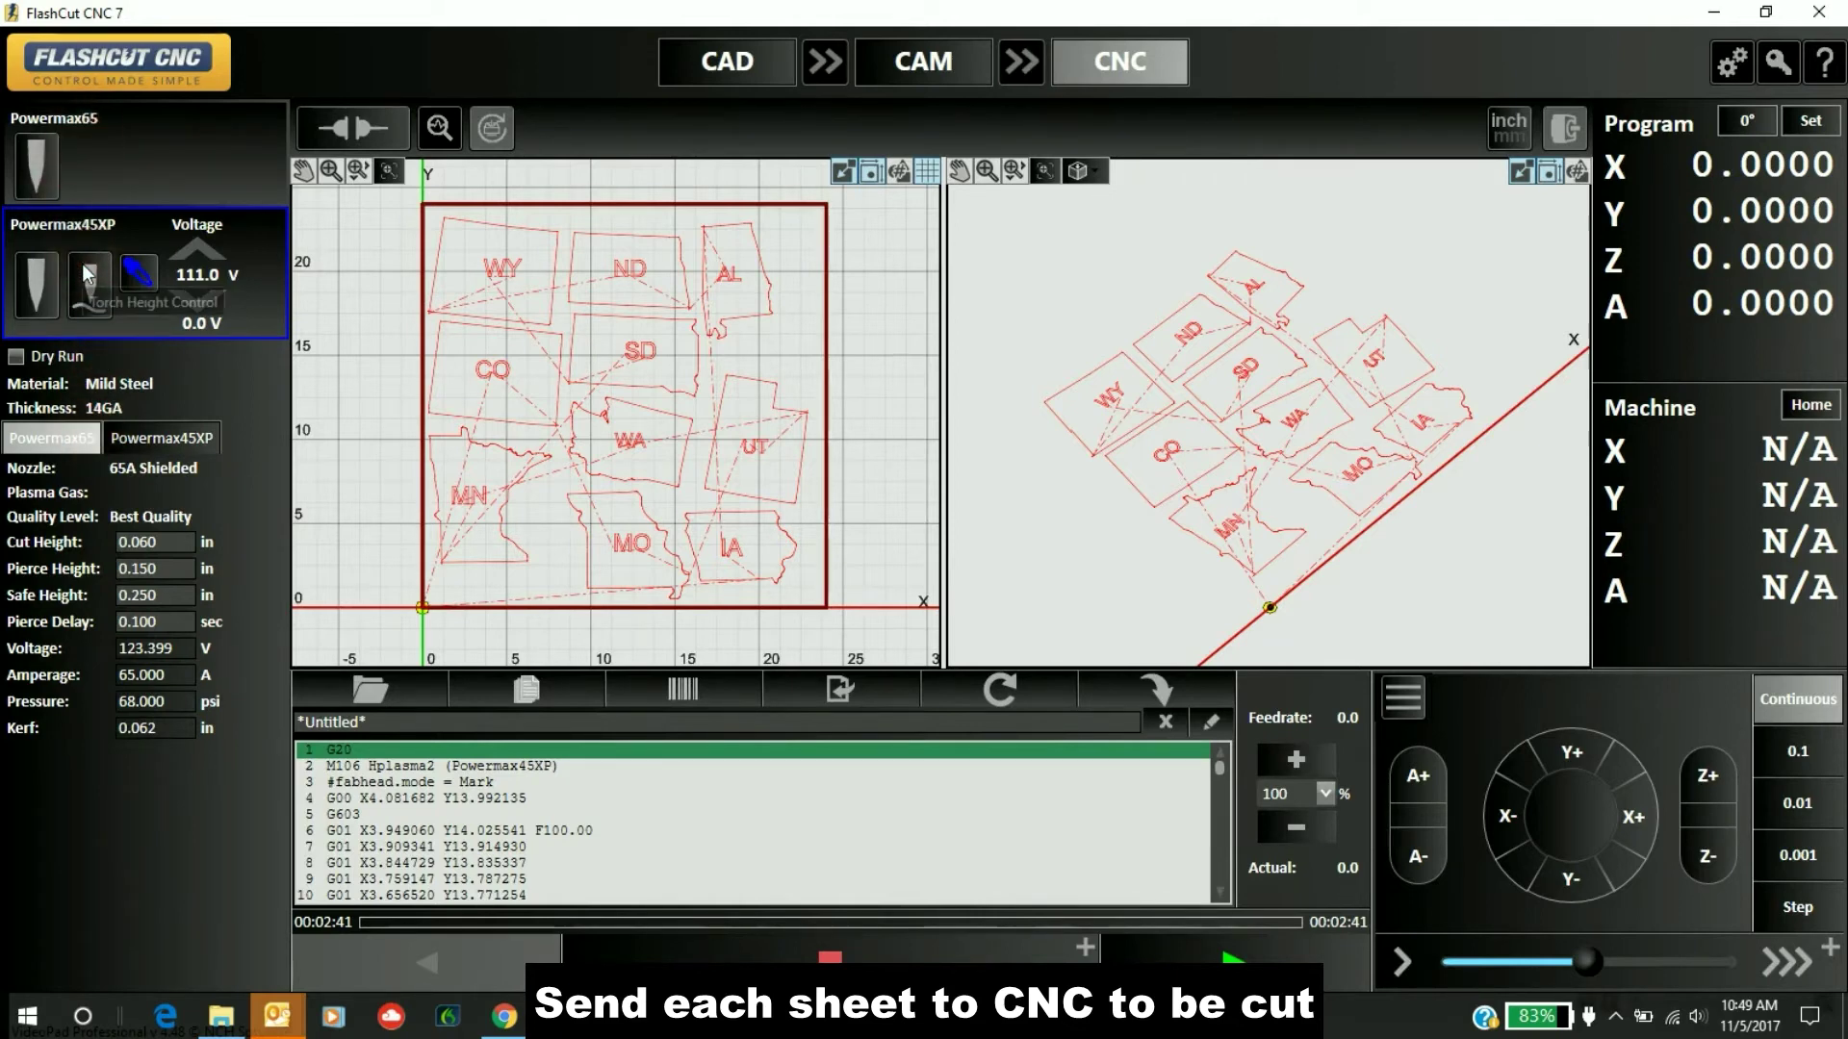
- Compare the Powermax45XP marking parameters with the Powermax65 cutting parameters for the loaded sheet
{"action": "left_click", "coordinate": [158, 439]}
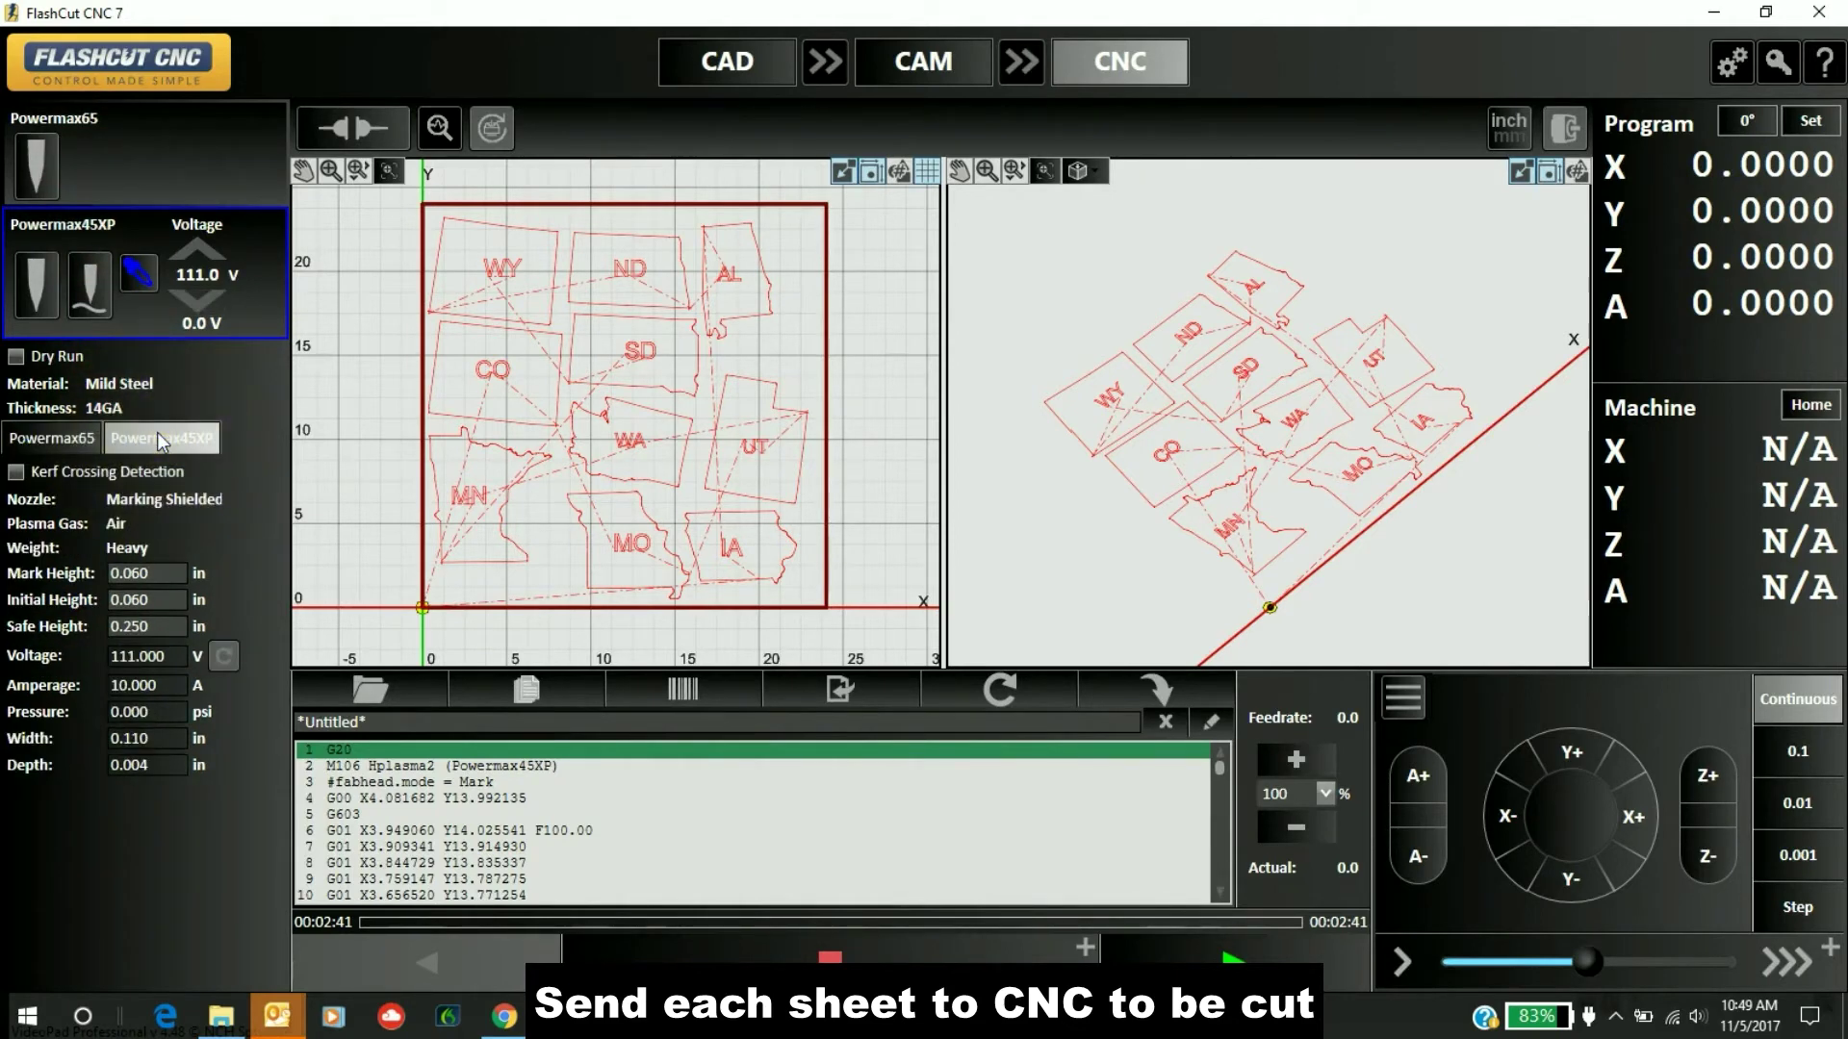
{"action": "left_click", "coordinate": [56, 437]}
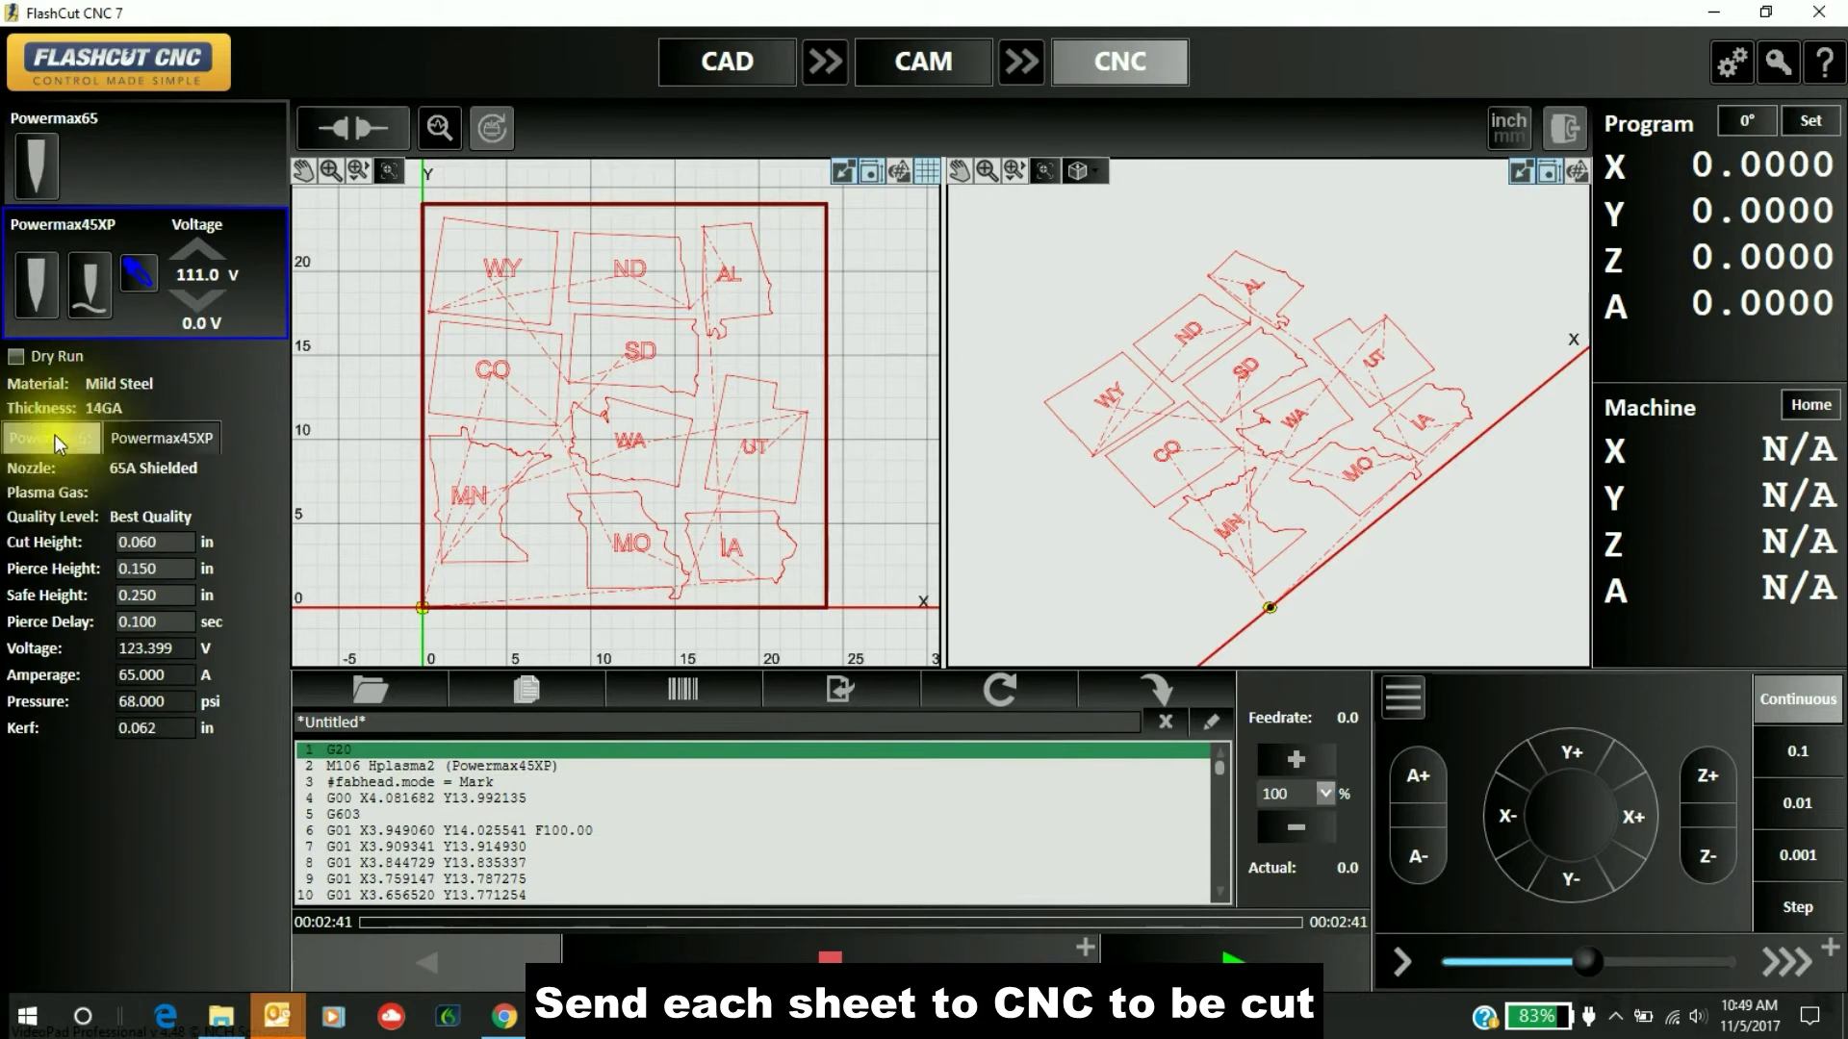
{"action": "left_click", "coordinate": [179, 442]}
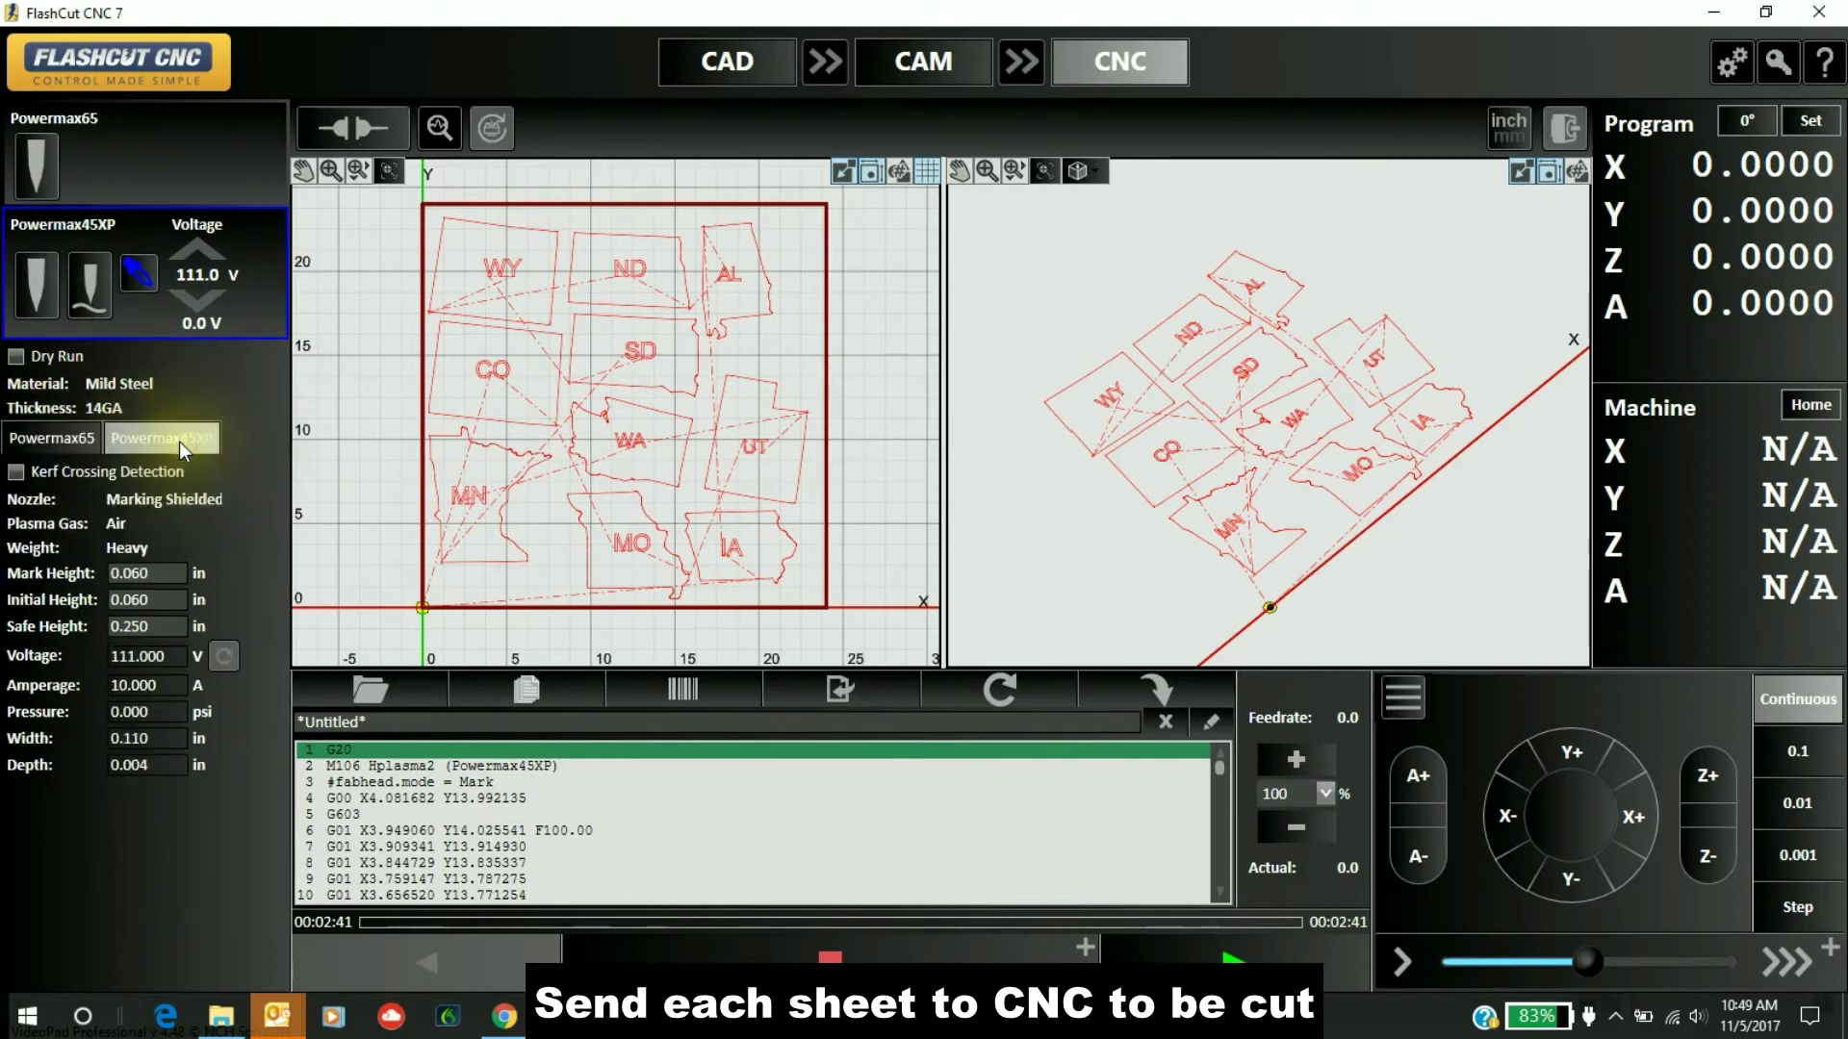
{"action": "left_click", "coordinate": [45, 444]}
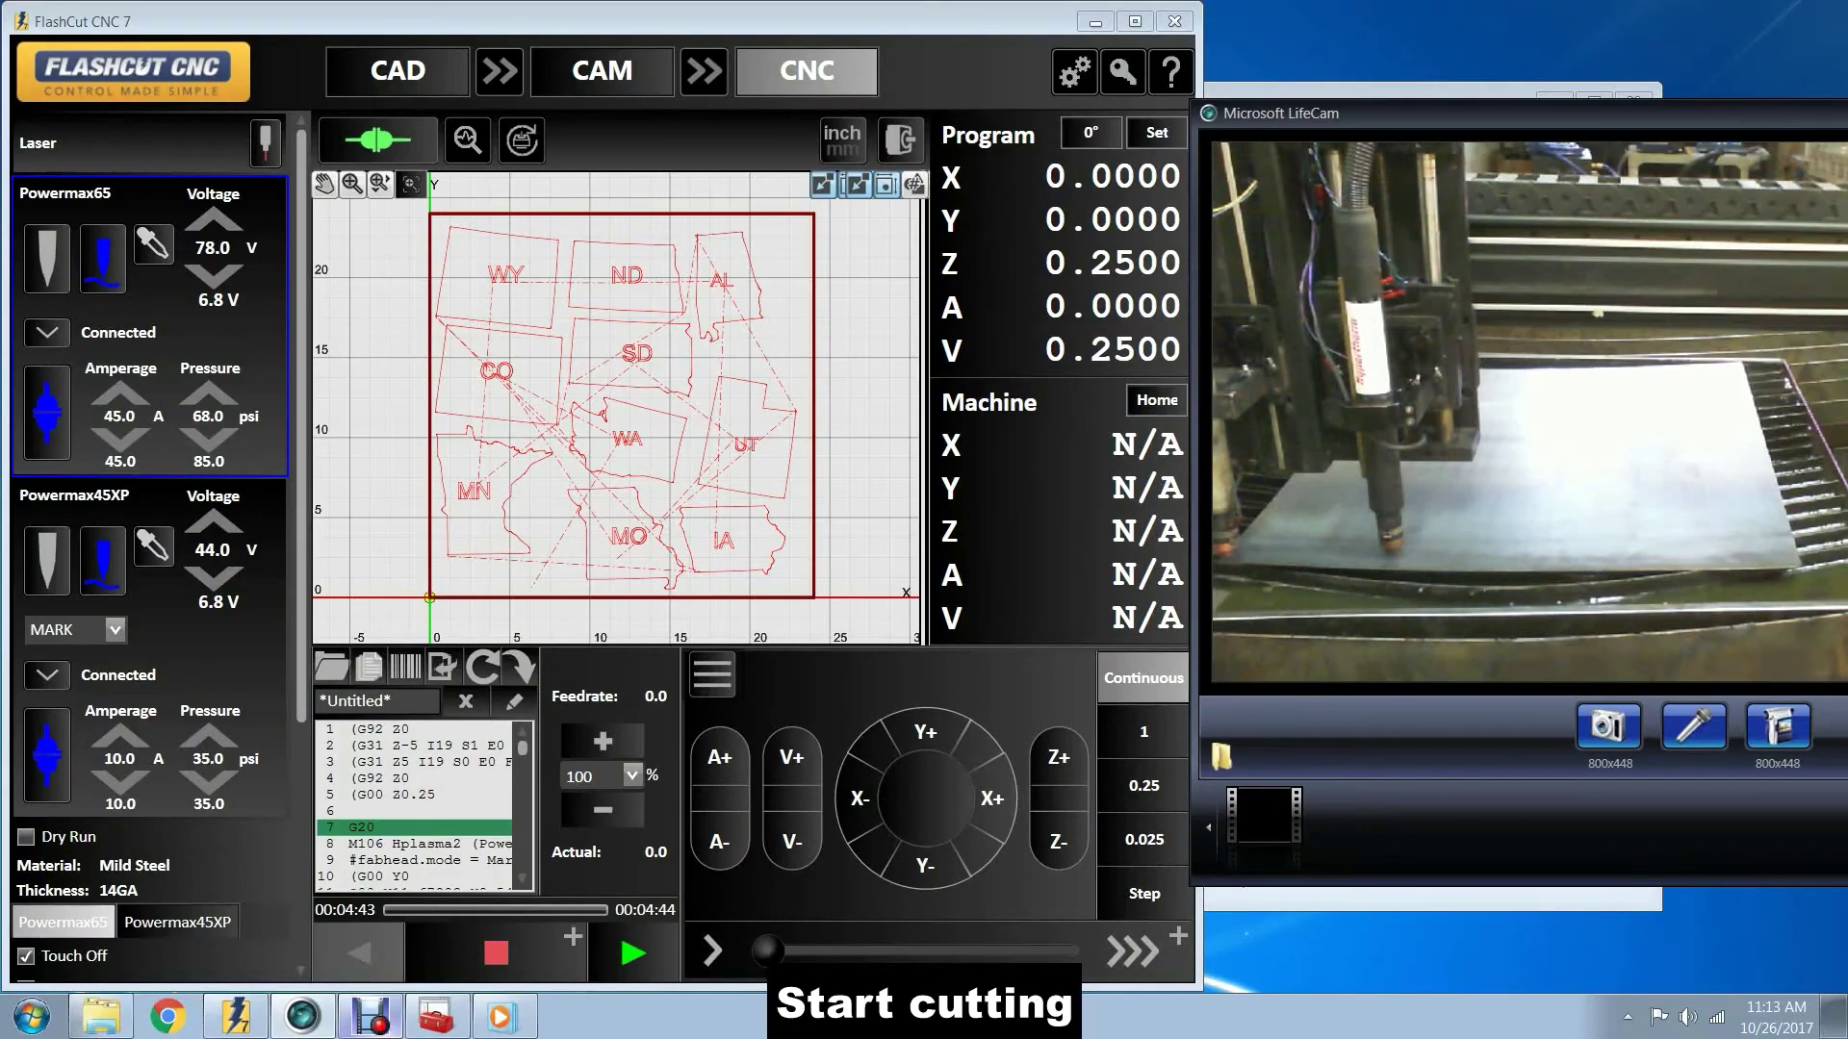